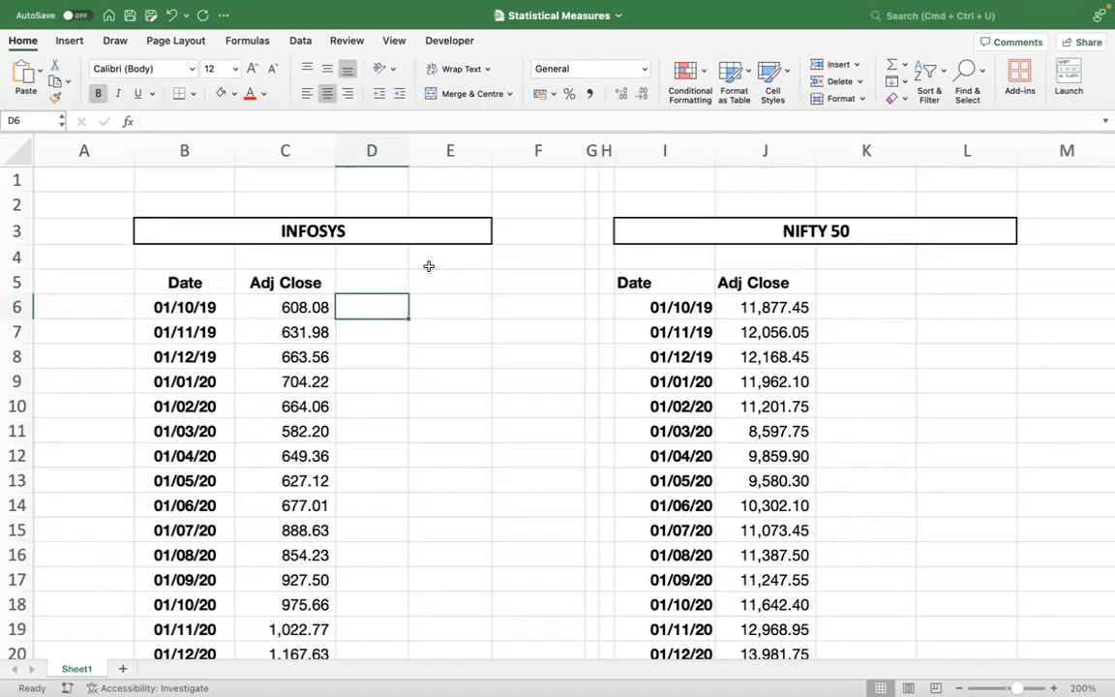
Enter the heading Rtns in cell D6 of the INFOSYS table.
left_click(368, 331)
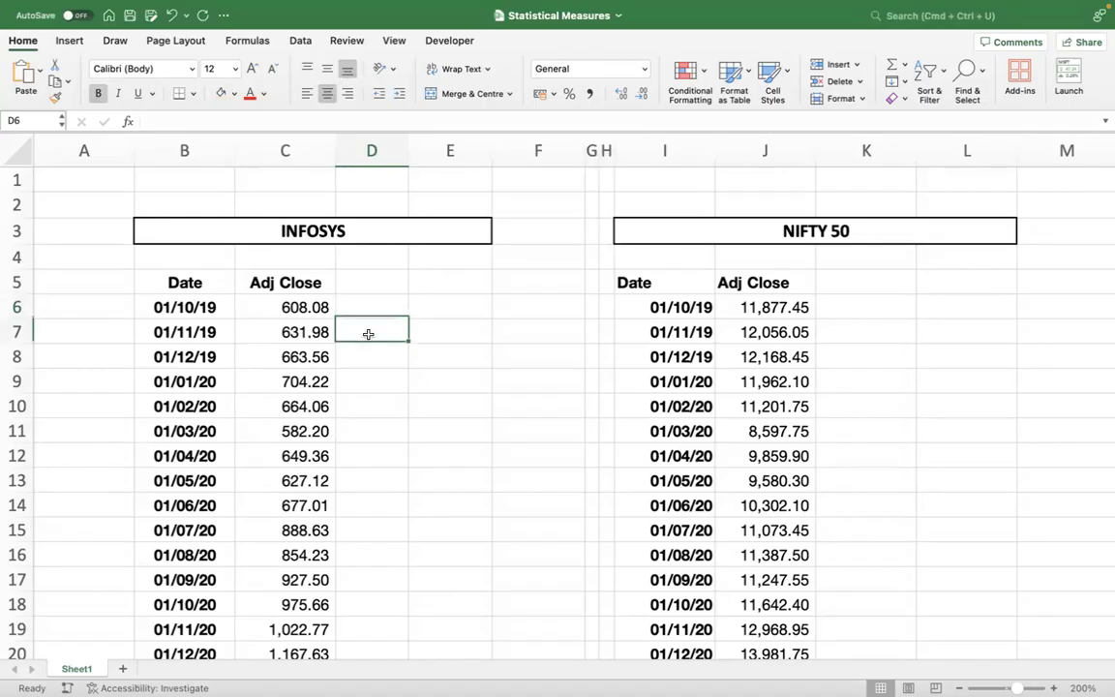
left_click(362, 308)
type("Rtns")
key("Return")
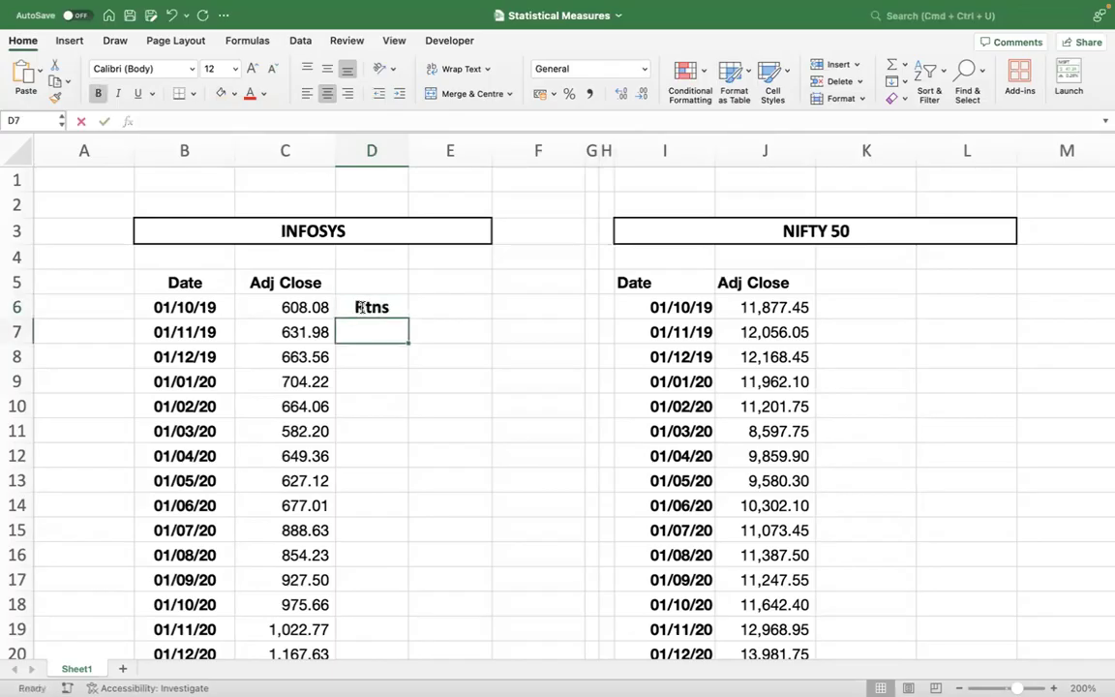
Calculate the first INFOSYS monthly return in D7 with the formula =(C7-C6)/C6.
type("=(")
key("Left")
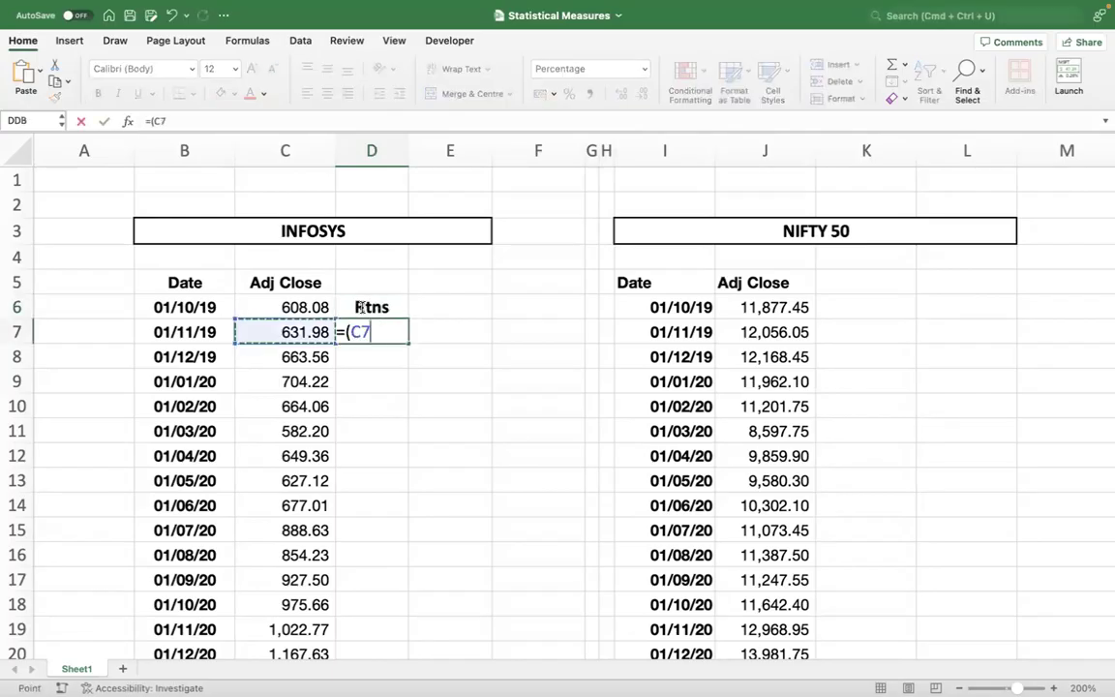
type("-")
key("Up")
type(")/")
key("Up")
key("Return")
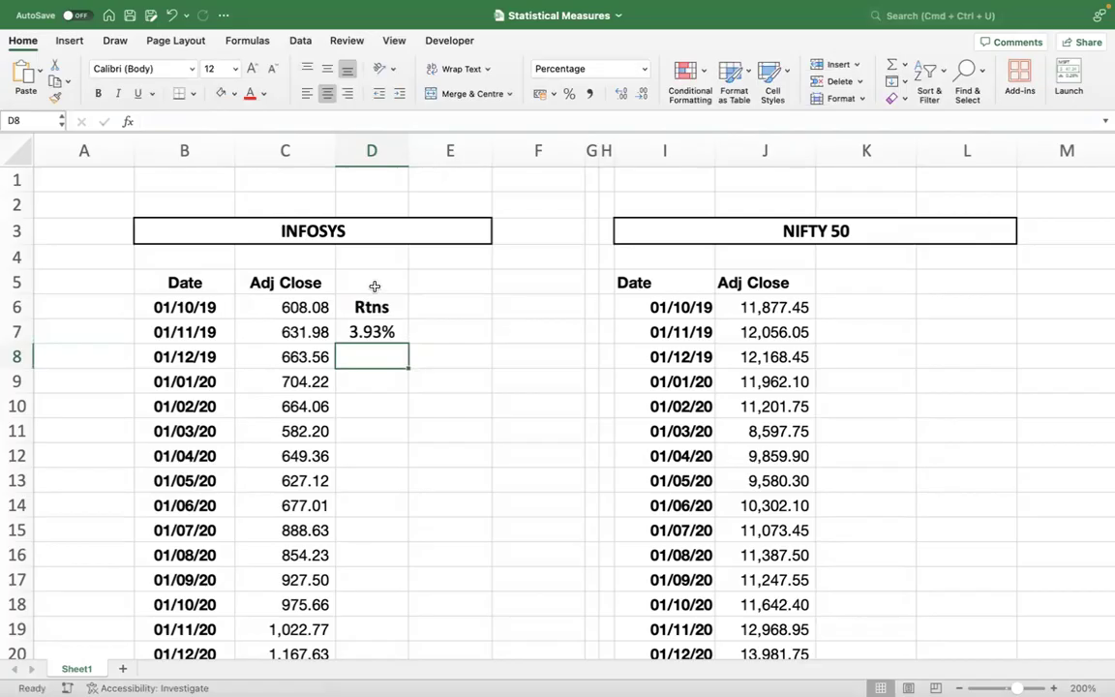
Fill the return formula from D7 down to D66 and check the last row.
left_click(372, 332)
double_click(409, 344)
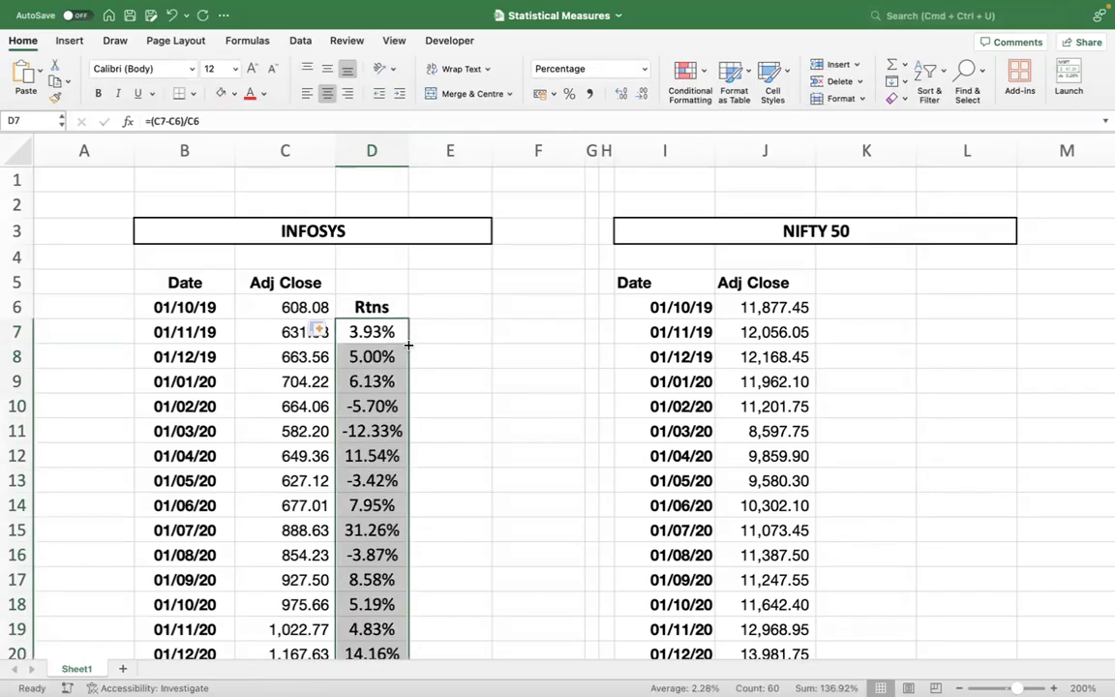
key("Down")
key("super+Down")
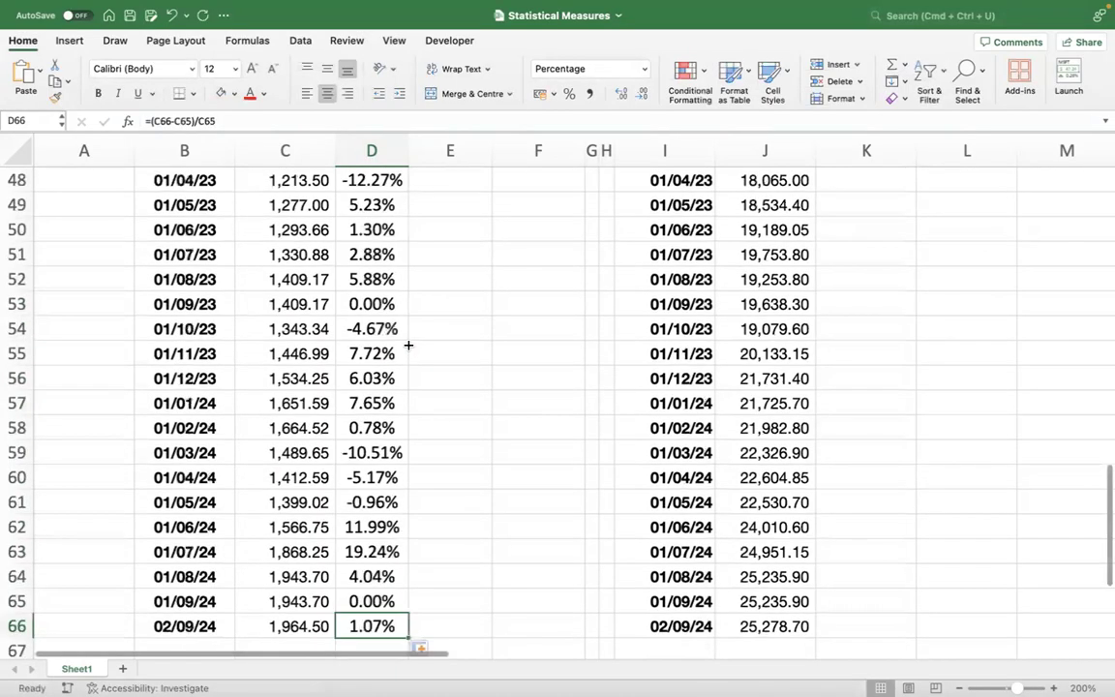
key("Up")
key("Up")
key("Up")
key("super+Up")
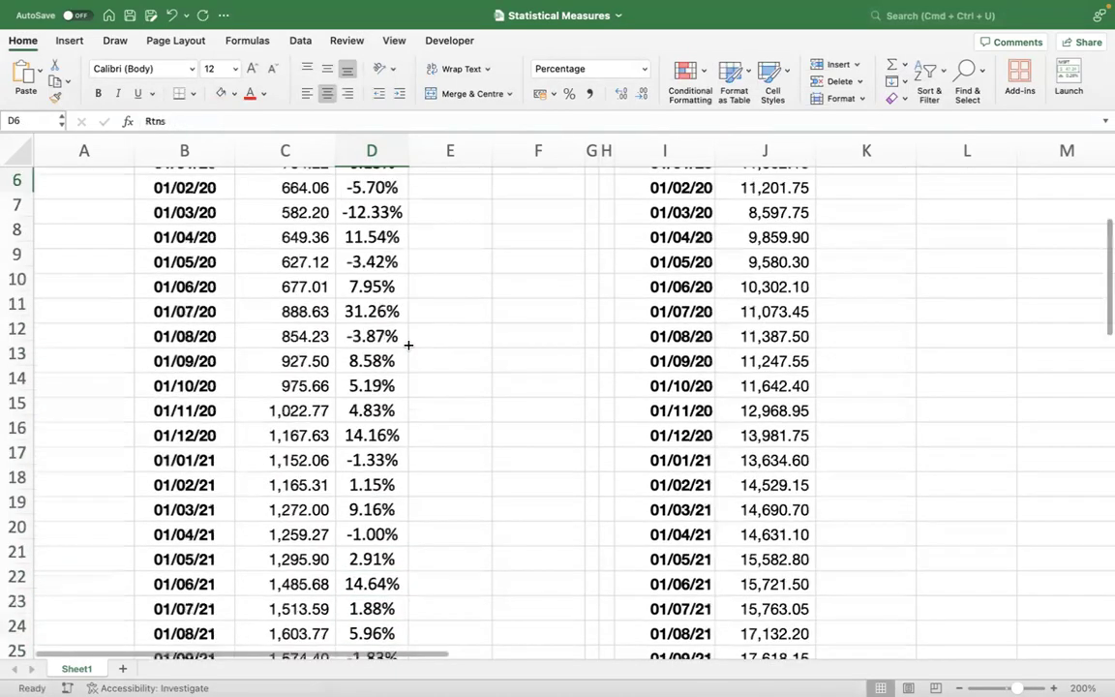
Copy the INFOSYS Rtns column with its heading and paste it beside the NIFTY 50 prices, starting at K6.
key("Up")
key("super+Up")
key("Down")
key("Down")
key("Down")
key("Down")
key("Down")
key("shift+super+Down")
scroll(409, 345, "up", 15)
key("super+c")
key("Right")
key("Right")
key("Right")
key("Right")
key("Right")
key("Right")
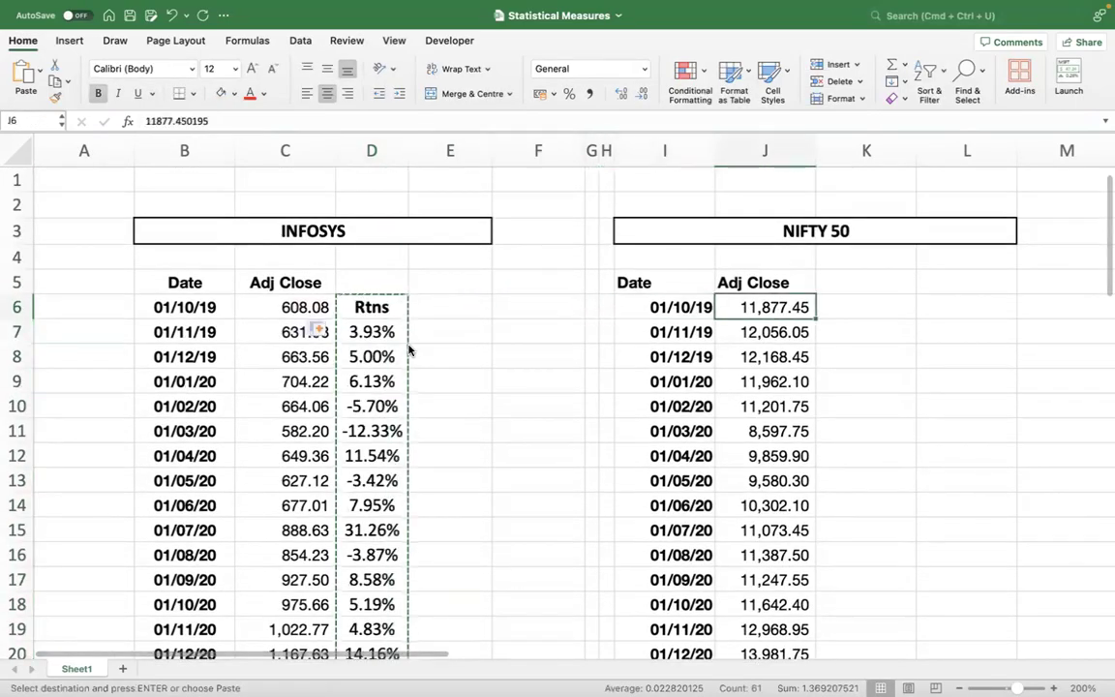
key("Right")
key("Return")
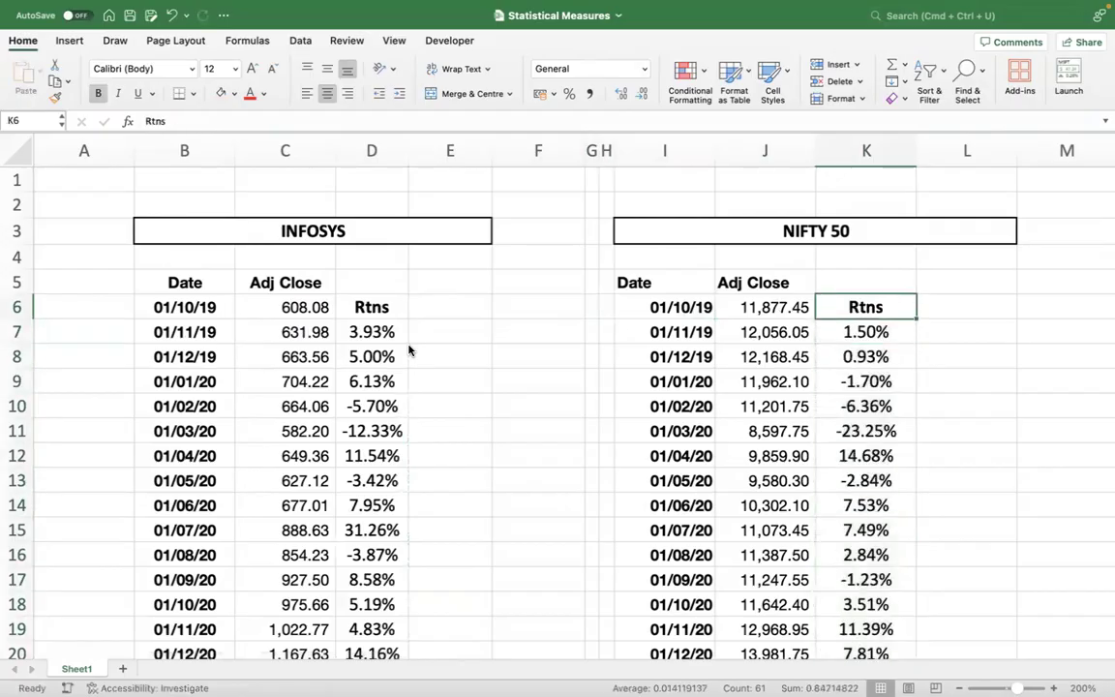
Autofit the width of column K to its contents.
key("Left")
key("Left")
left_click_drag(916, 152, 916, 152)
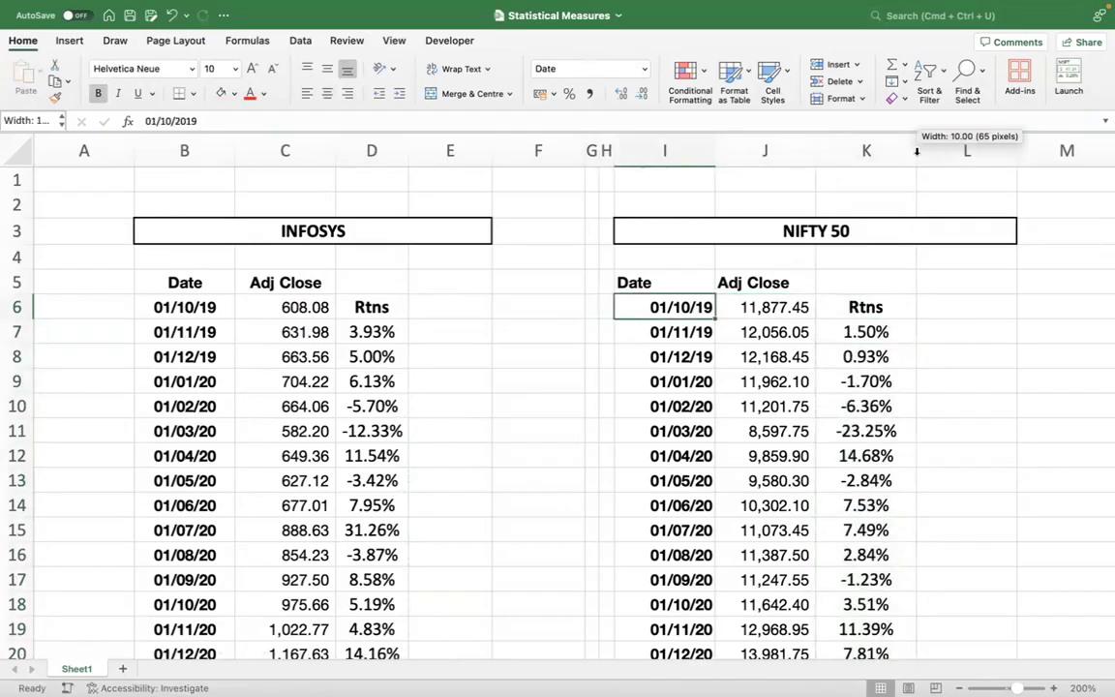
double_click(915, 152)
Inspect the pasted NIFTY 50 return formula in K7 to verify its cell references.
key("Down")
key("Down")
key("Up")
key("Up")
key("Right")
key("Right")
key("Right")
double_click(841, 331)
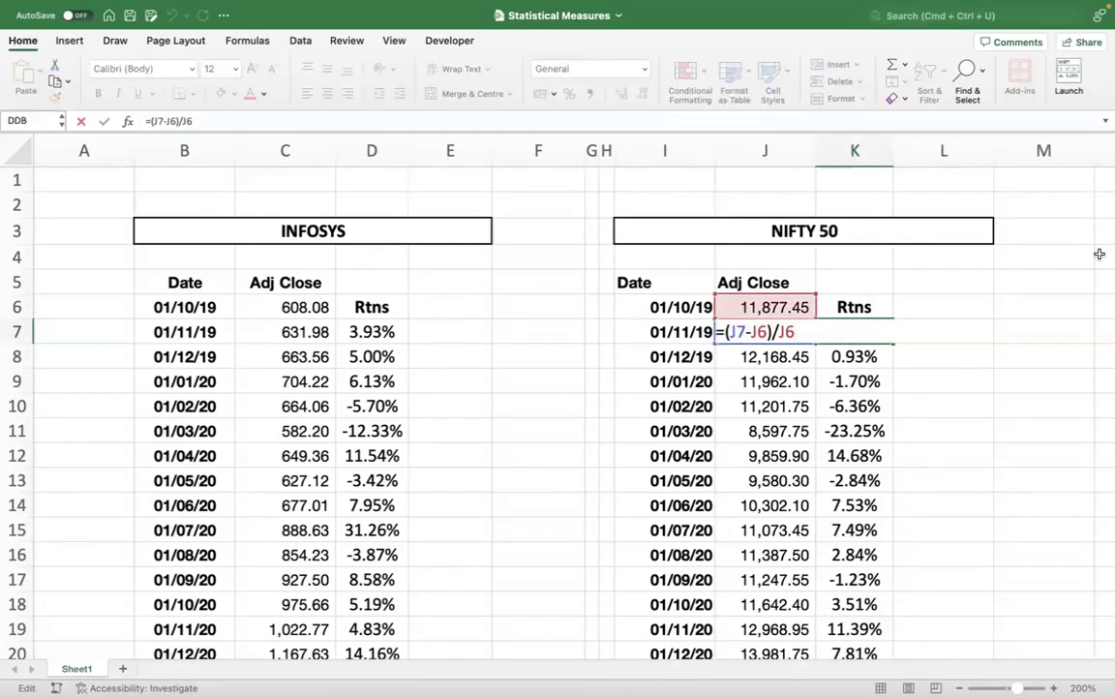
key("ctrl+Return")
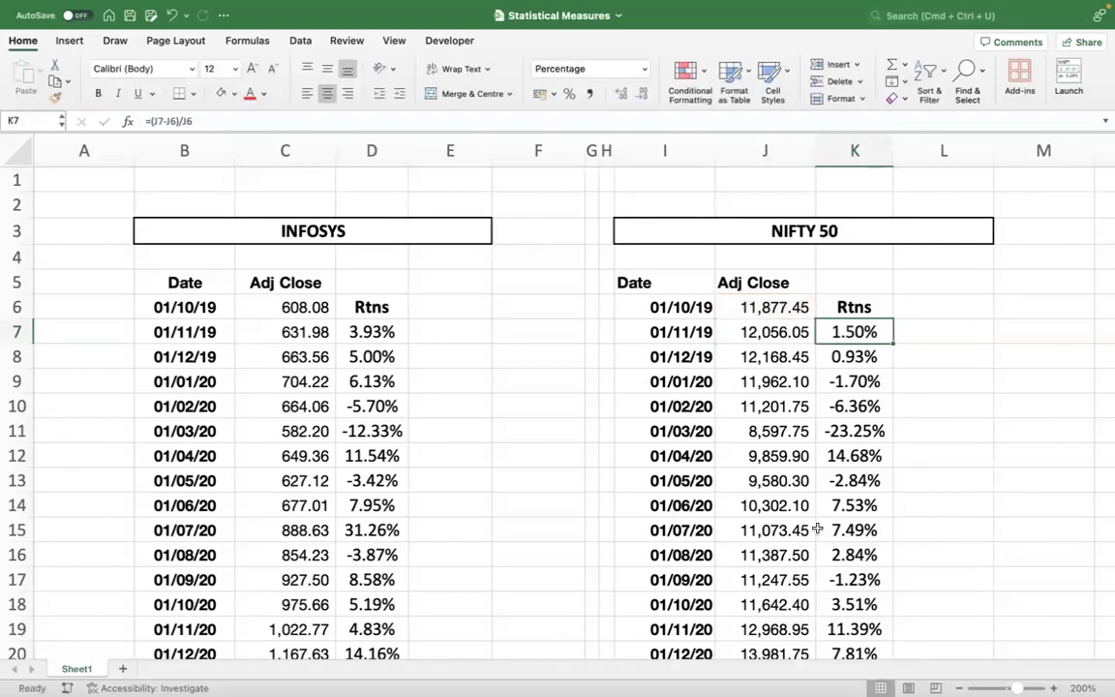
Calculate the INFOSYS Mean Rtn (Stat) in D68 with the formula =SUM(D7:D66)/COUNT(D7:D66).
scroll(816, 461, "down", 10)
scroll(814, 519, "down", 10)
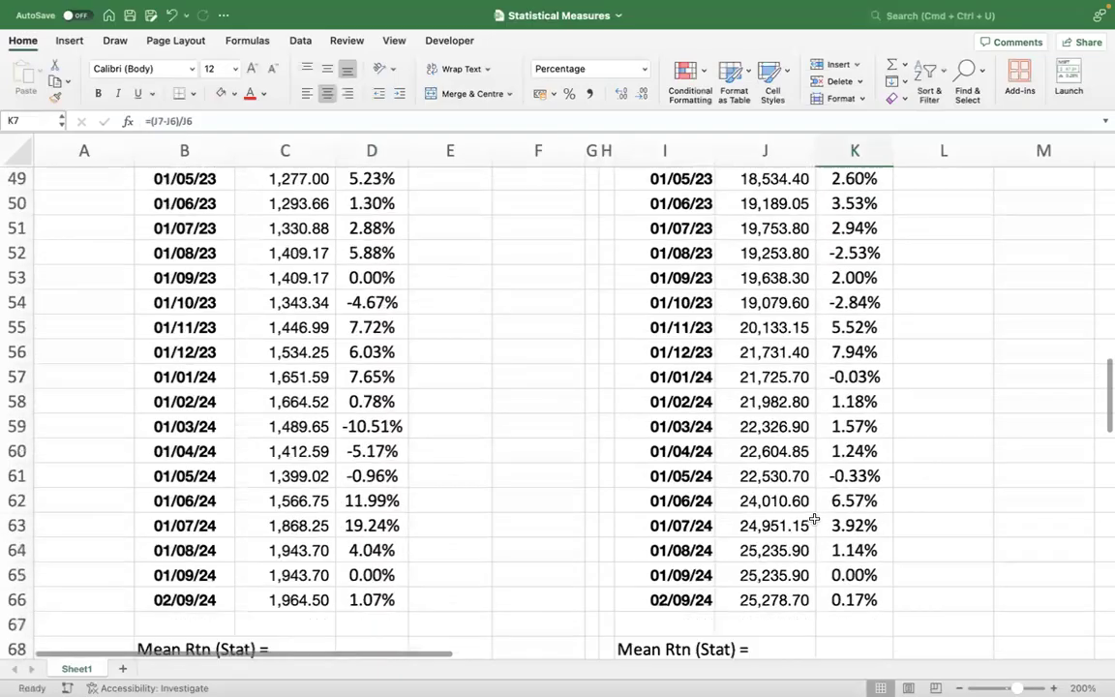
left_click(382, 382)
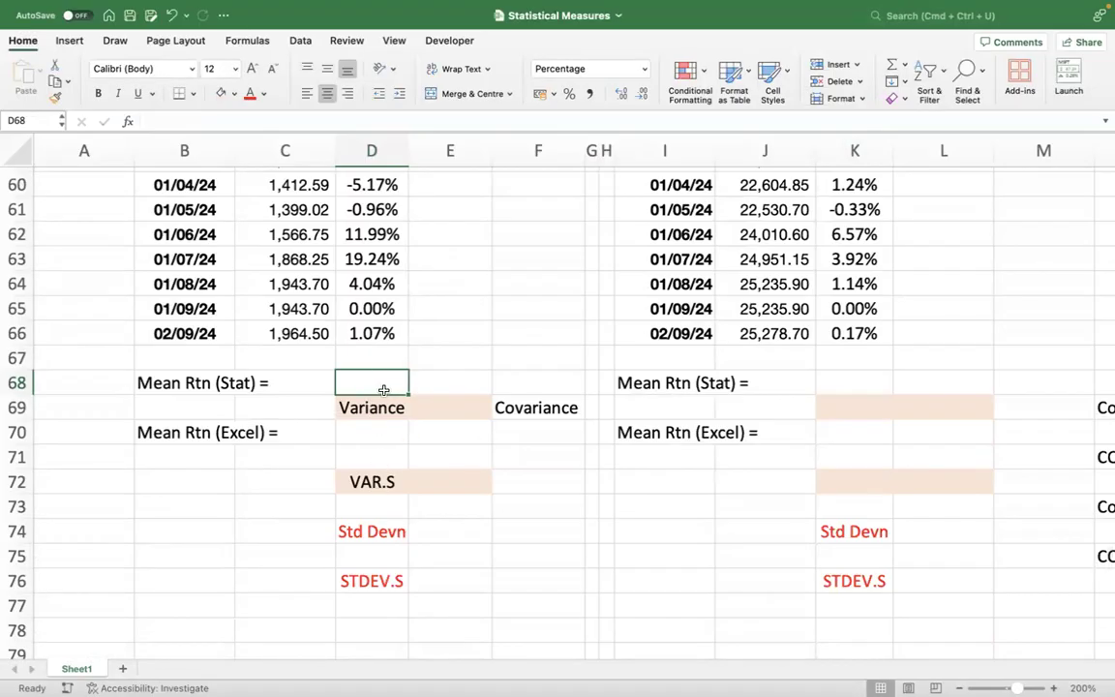
type("=")
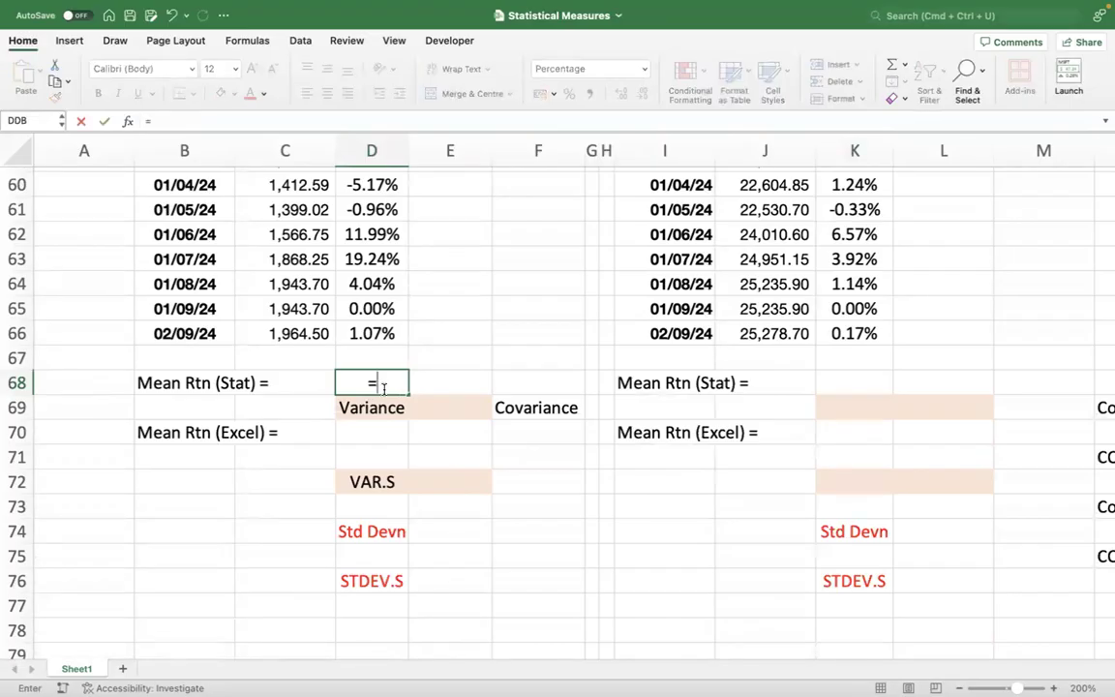
type("sum(")
key("Up")
key("Up")
key("ctrl+shift+Up")
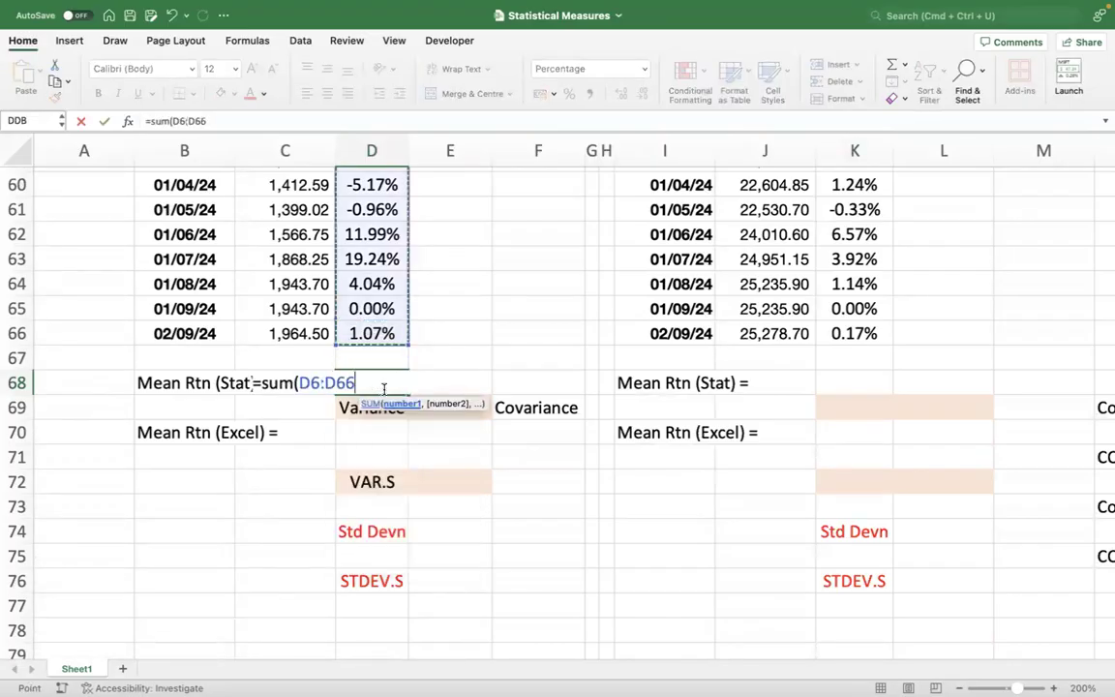
key("shift+Down")
type(")/")
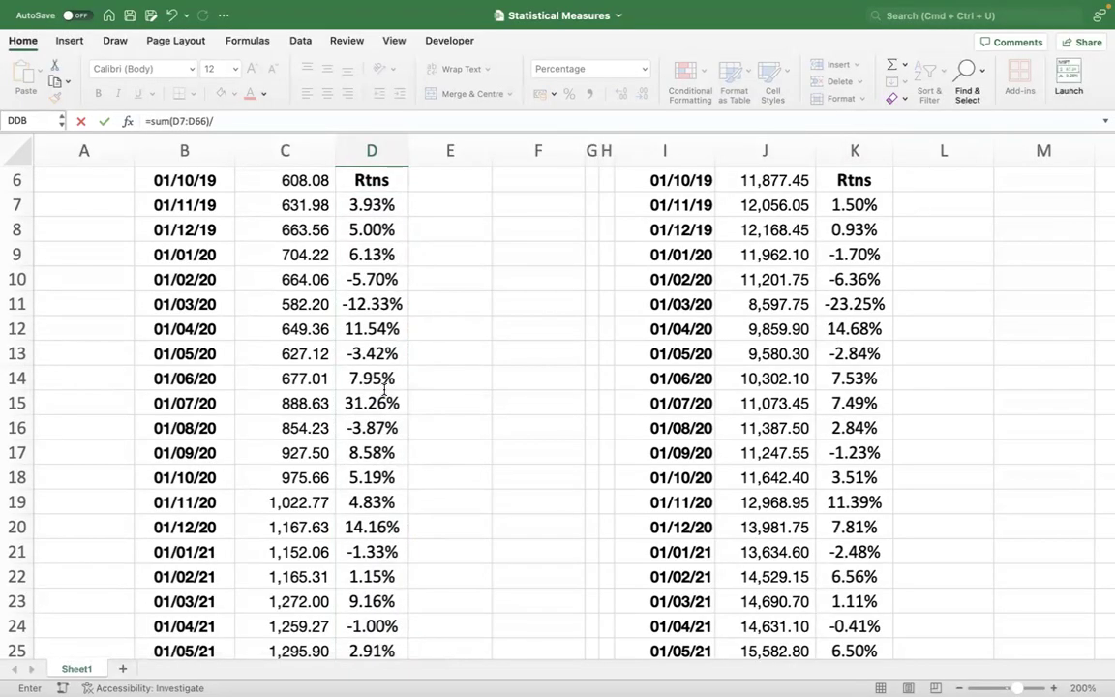
type("count")
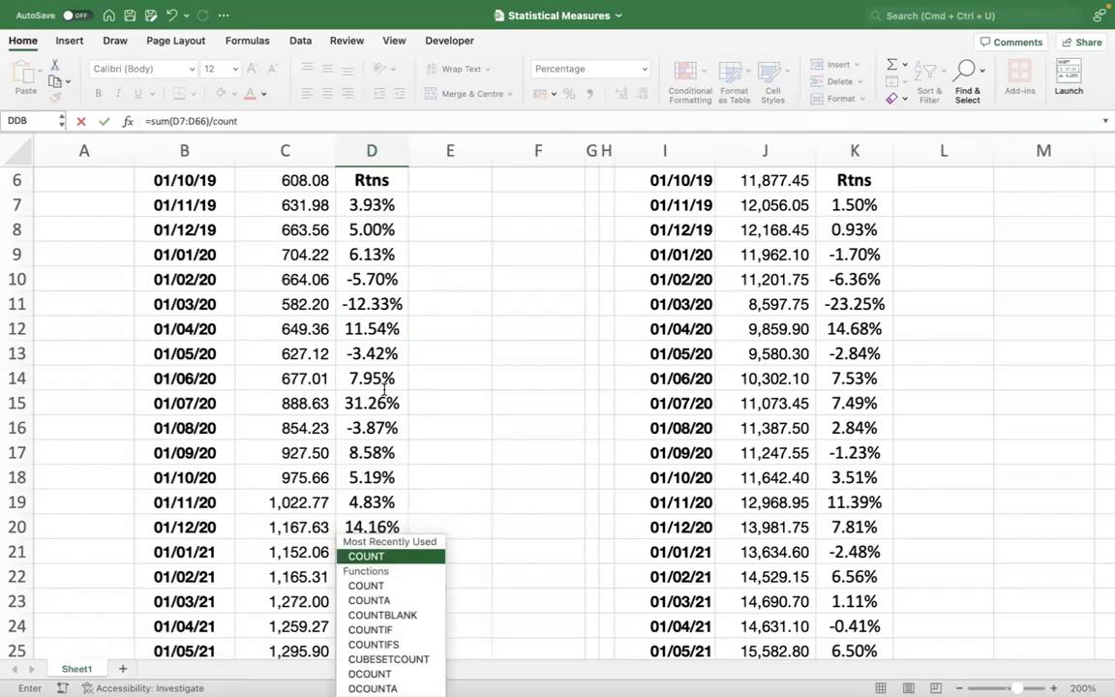
type("(")
key("Up")
key("Up")
key("Up")
key("Down")
key("ctrl+Up")
key("ctrl+shift+Down")
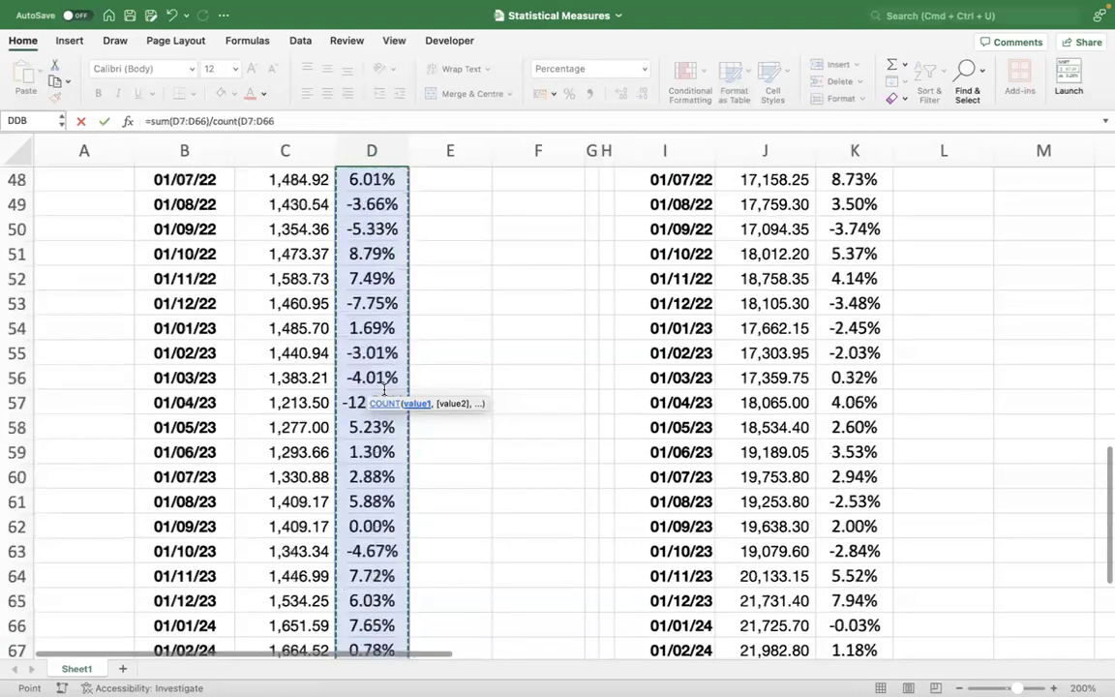
type(")")
key("Return")
key("Up")
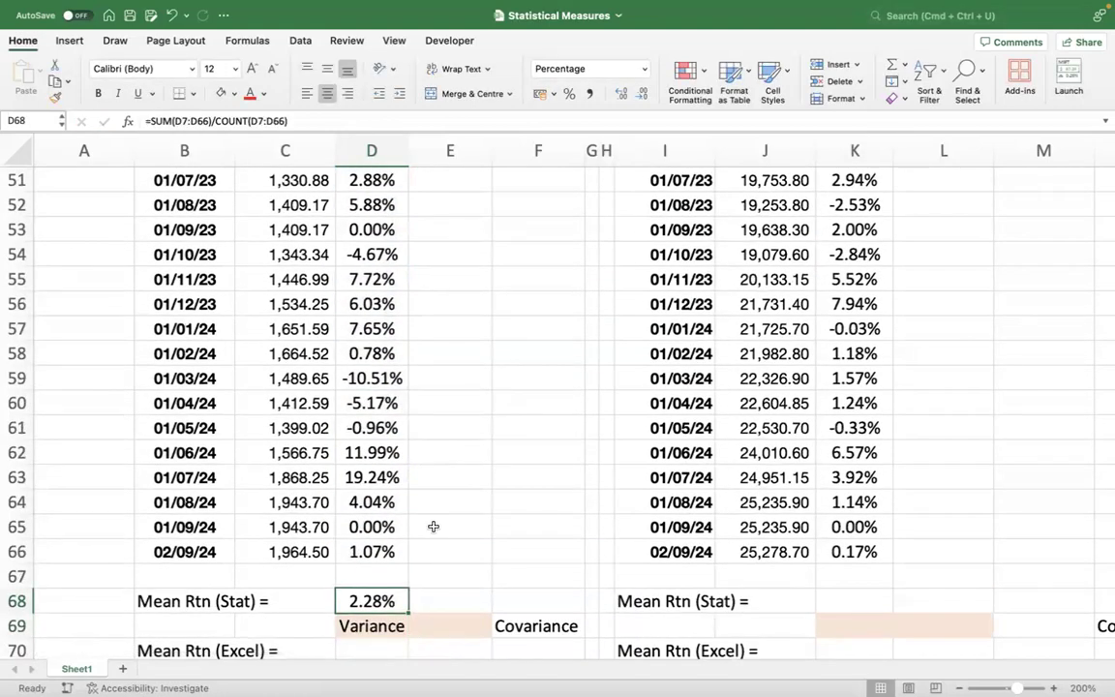
Review the cell ranges used by the INFOSYS mean return formula in D68.
scroll(436, 523, "down", 5)
scroll(437, 518, "down", 1)
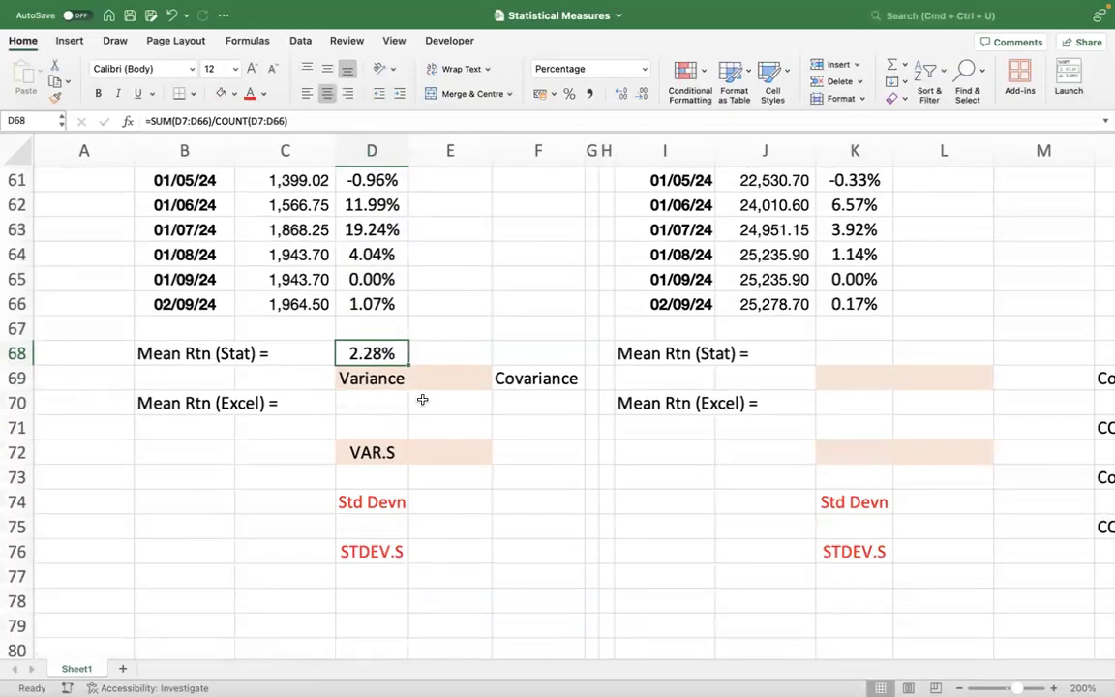
double_click(366, 353)
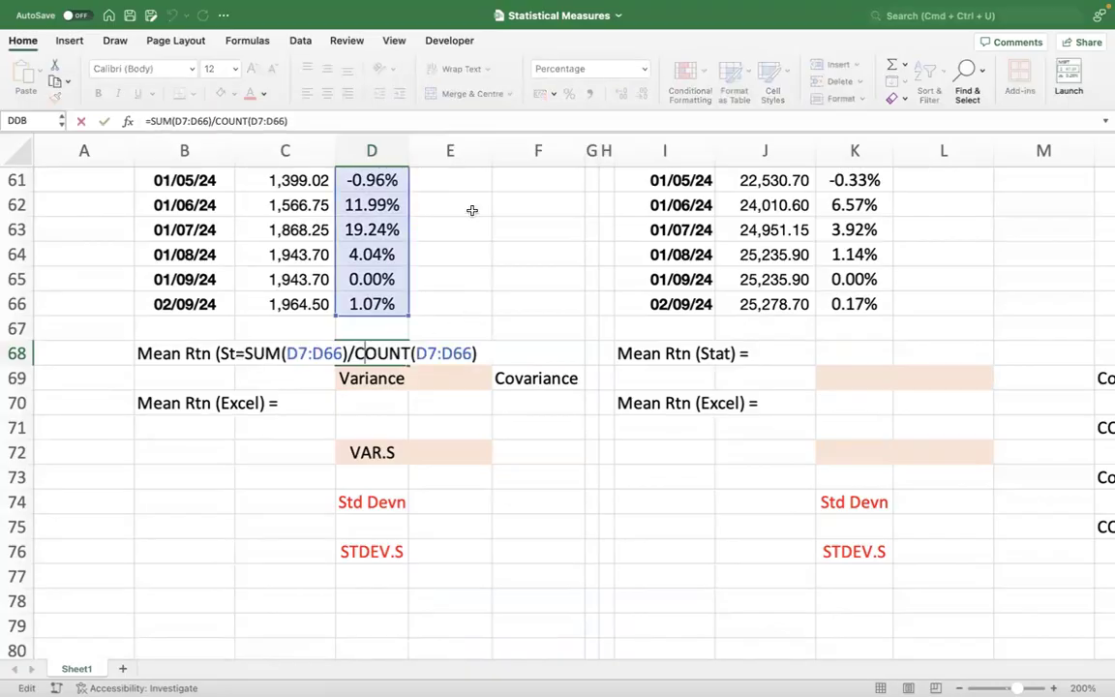
key("Escape")
Move the Variance and Covariance label row from D69:F69 to D71:F71.
left_click_drag(381, 378, 533, 563)
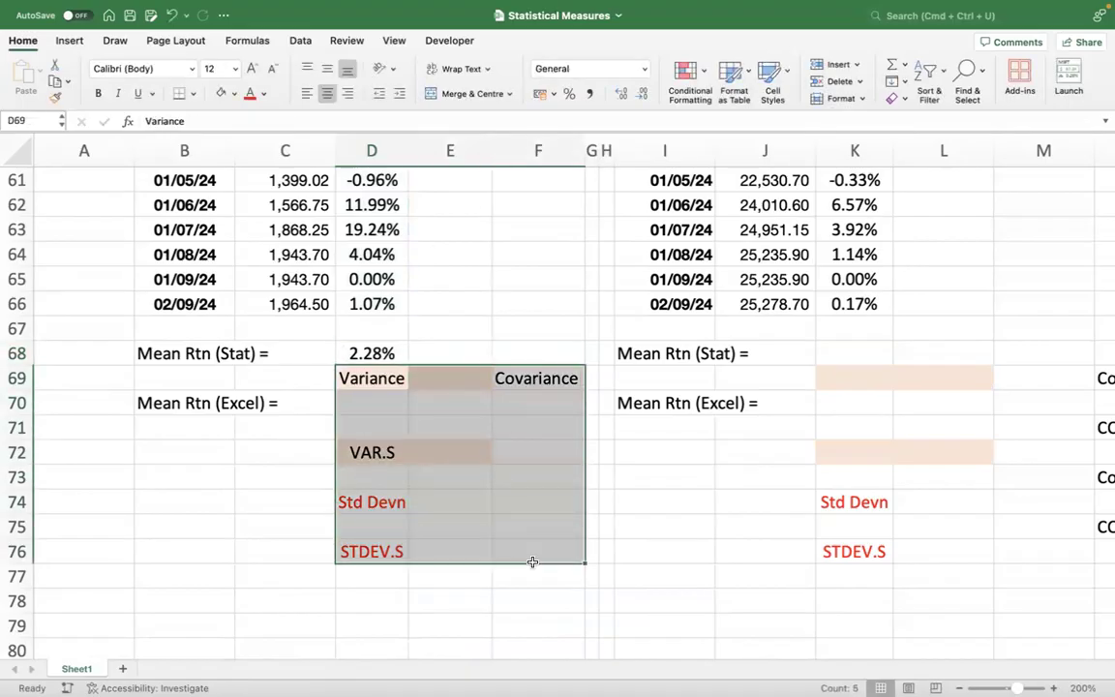
left_click(470, 325)
left_click(375, 379)
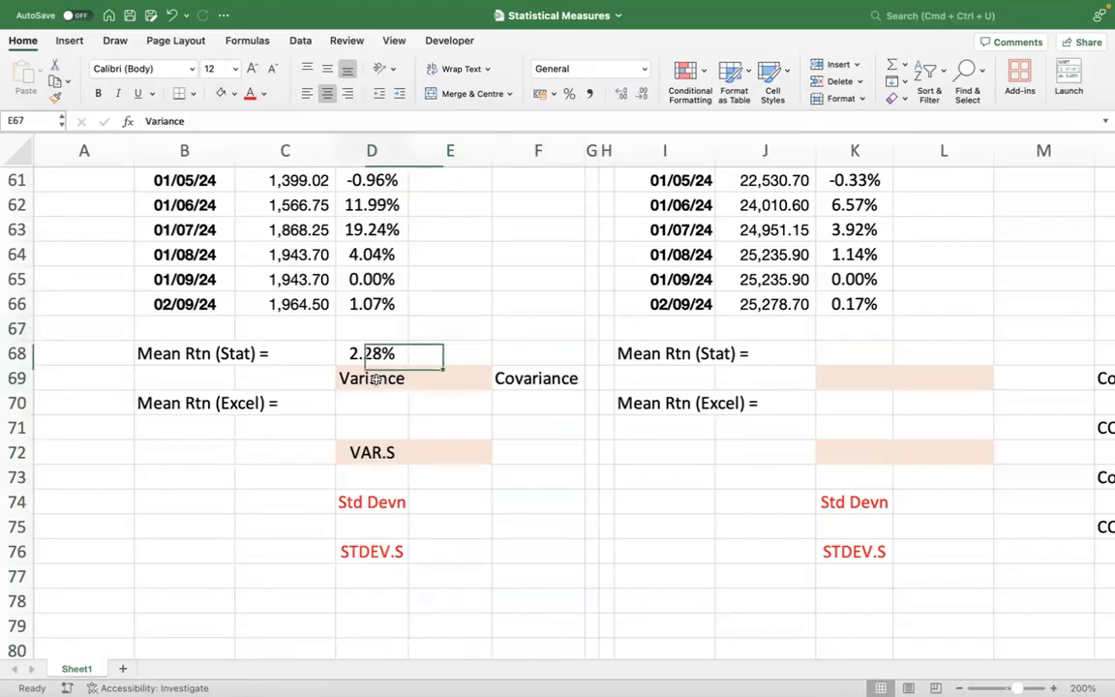
left_click_drag(375, 379, 533, 380)
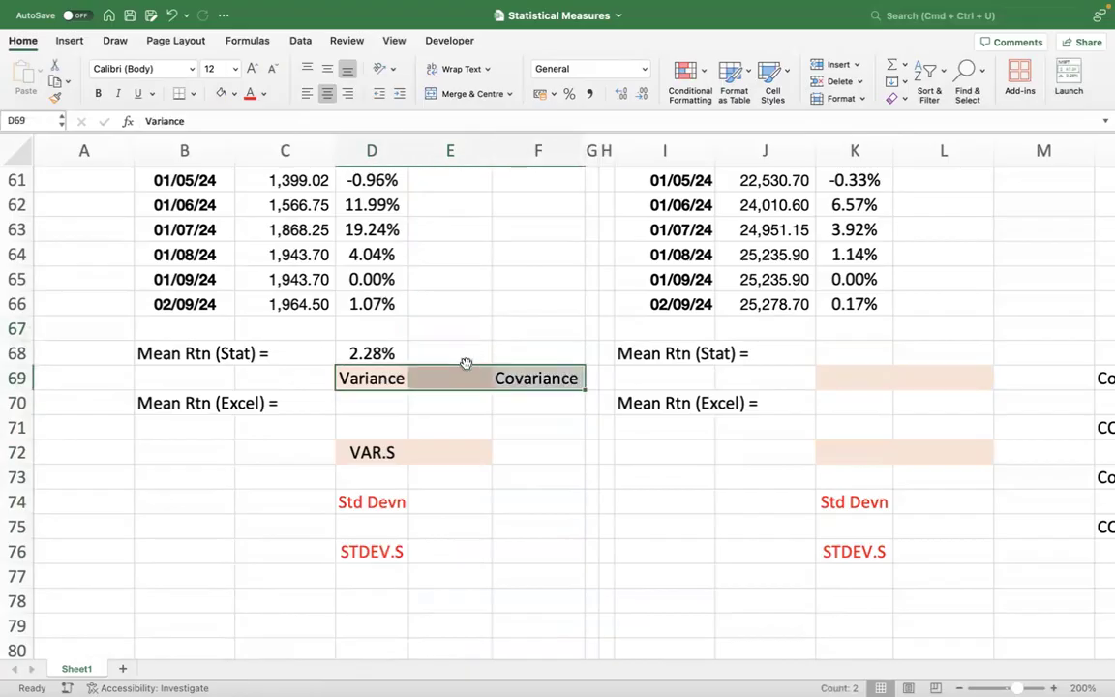
left_click_drag(463, 367, 459, 419)
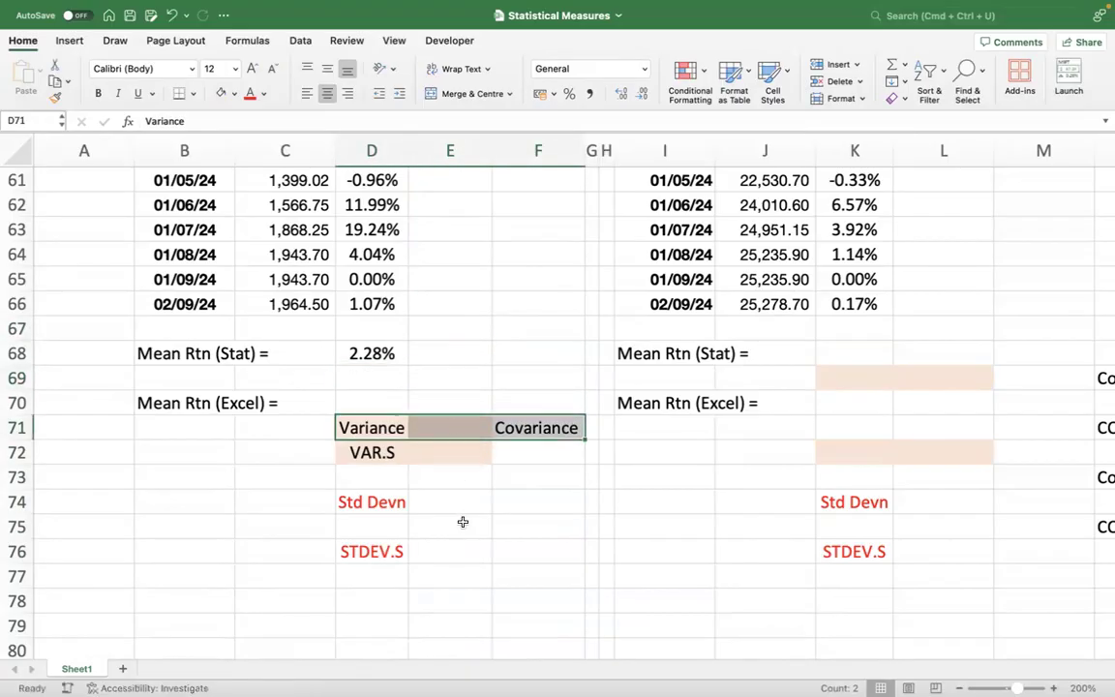
Move the INFOSYS label Mean Rtn (Excel) = from B70 to B69.
left_click(154, 403)
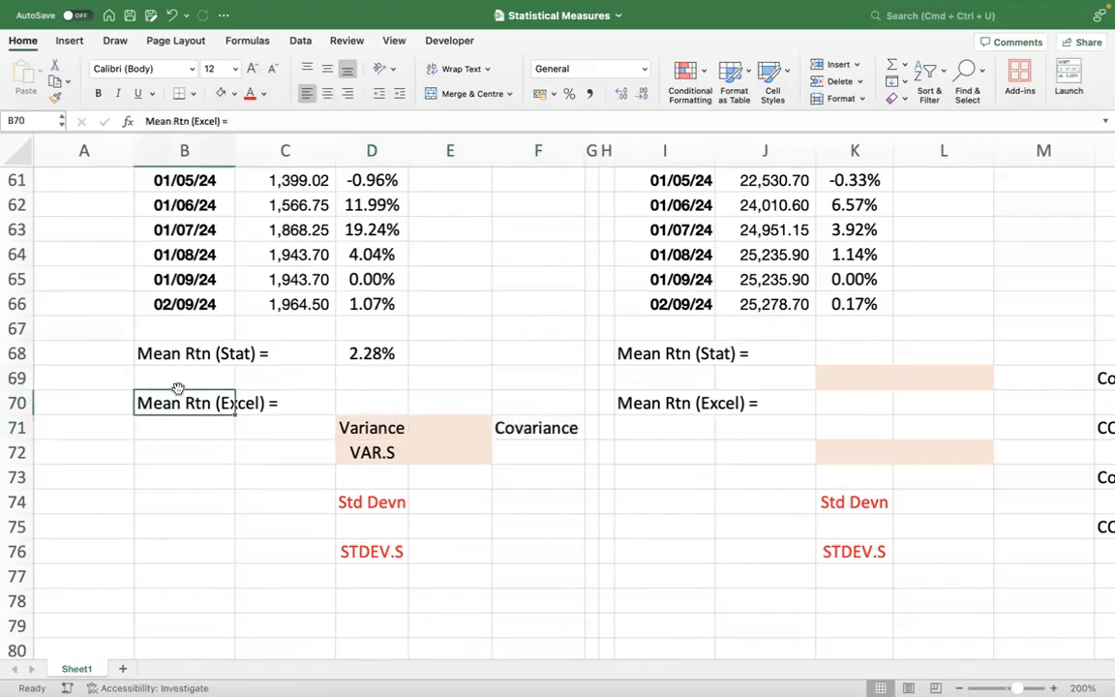
left_click_drag(179, 388, 180, 376)
left_click(225, 476)
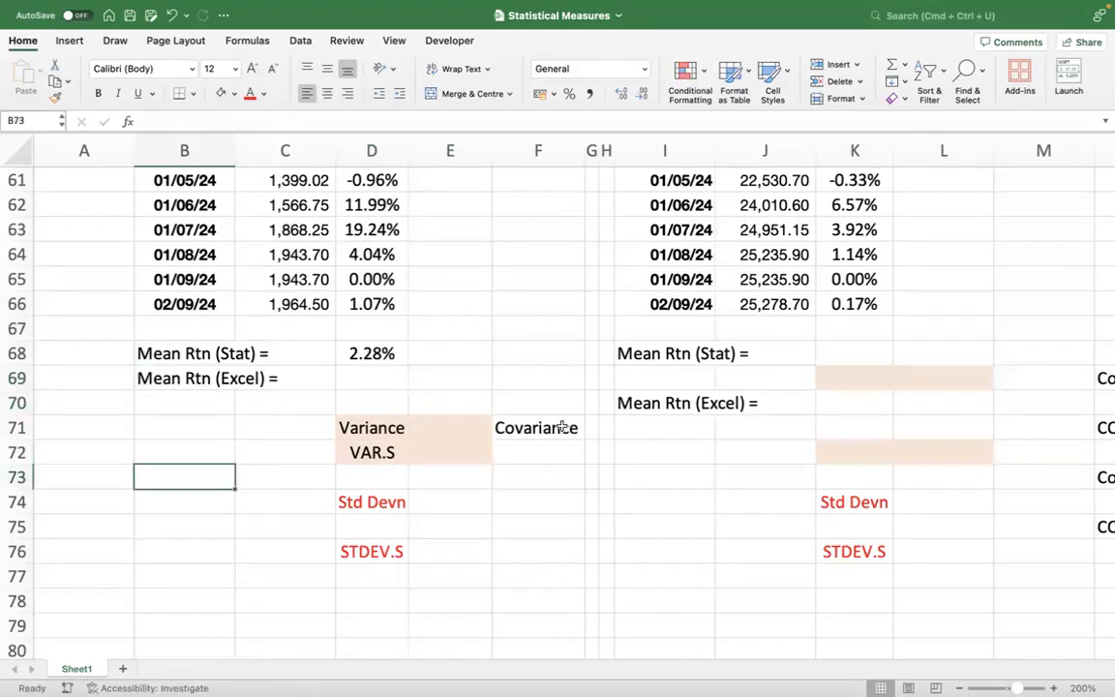
Move the shaded NIFTY 50 cells K69:L69 to K71:L71 and the label Mean Rtn (Excel) = from I70 to I69.
left_click(876, 374)
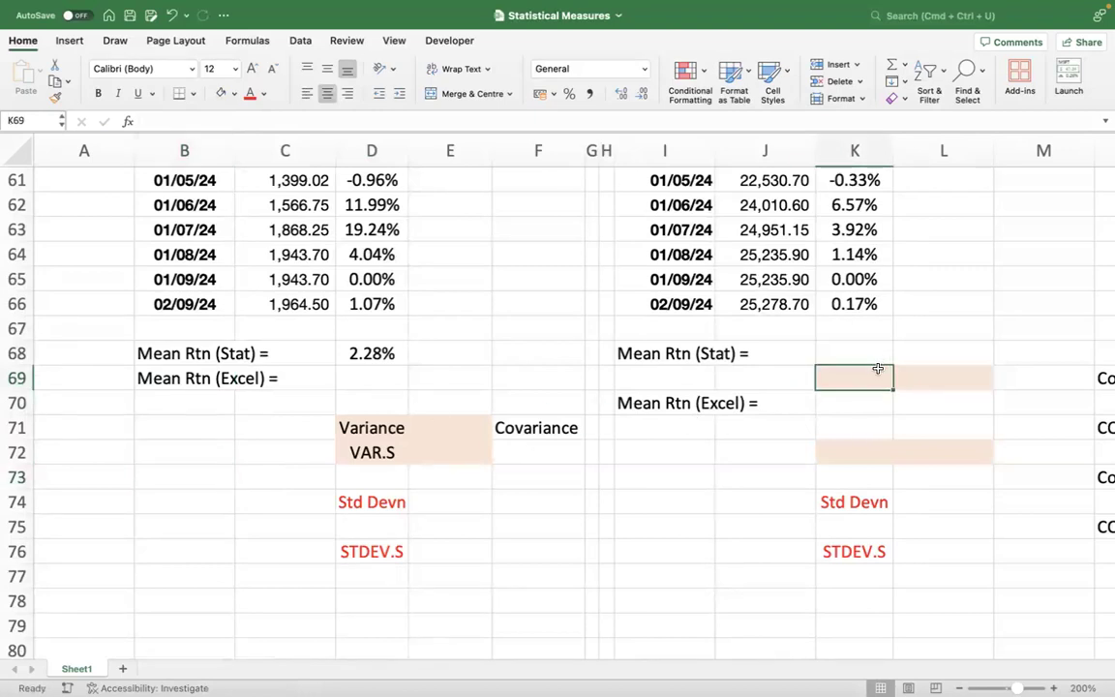
mouse_move(886, 378)
left_mouse_down()
mouse_move(903, 380)
mouse_move(897, 367)
left_mouse_up()
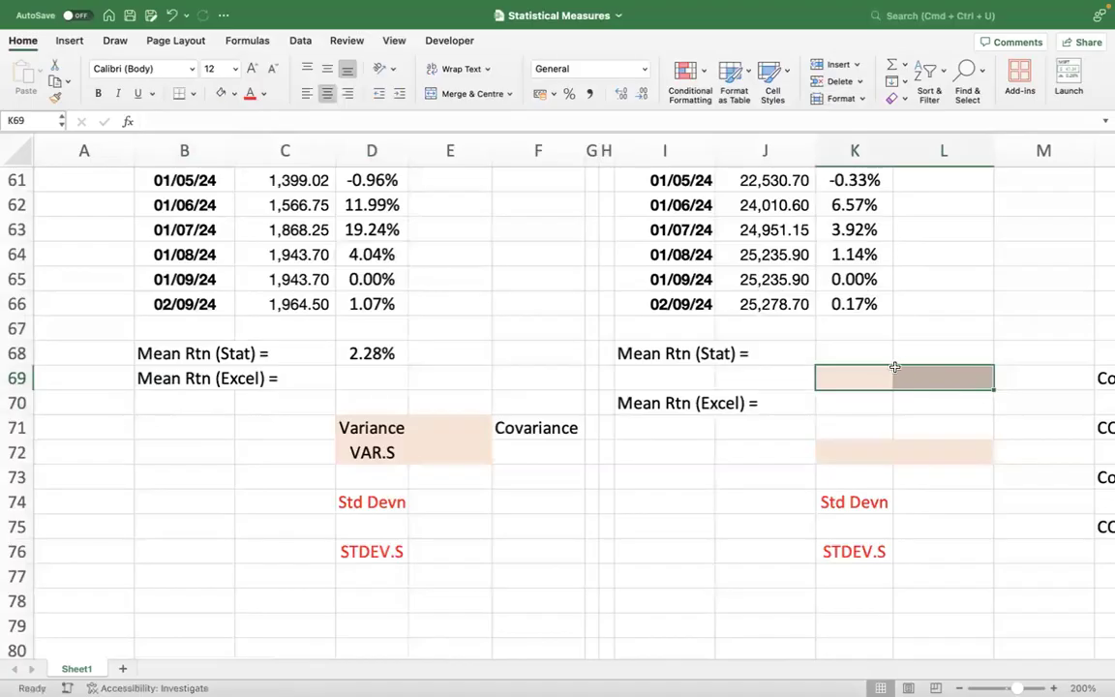
left_click(896, 368)
left_click(855, 377)
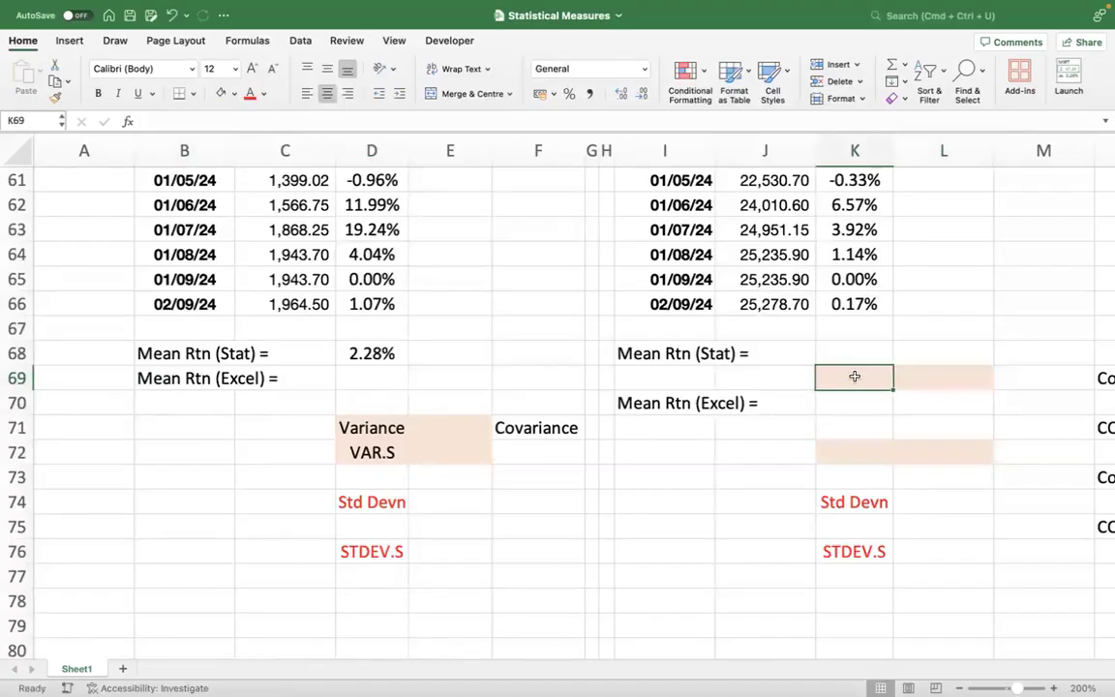
key("shift+Right")
left_click_drag(855, 364, 855, 426)
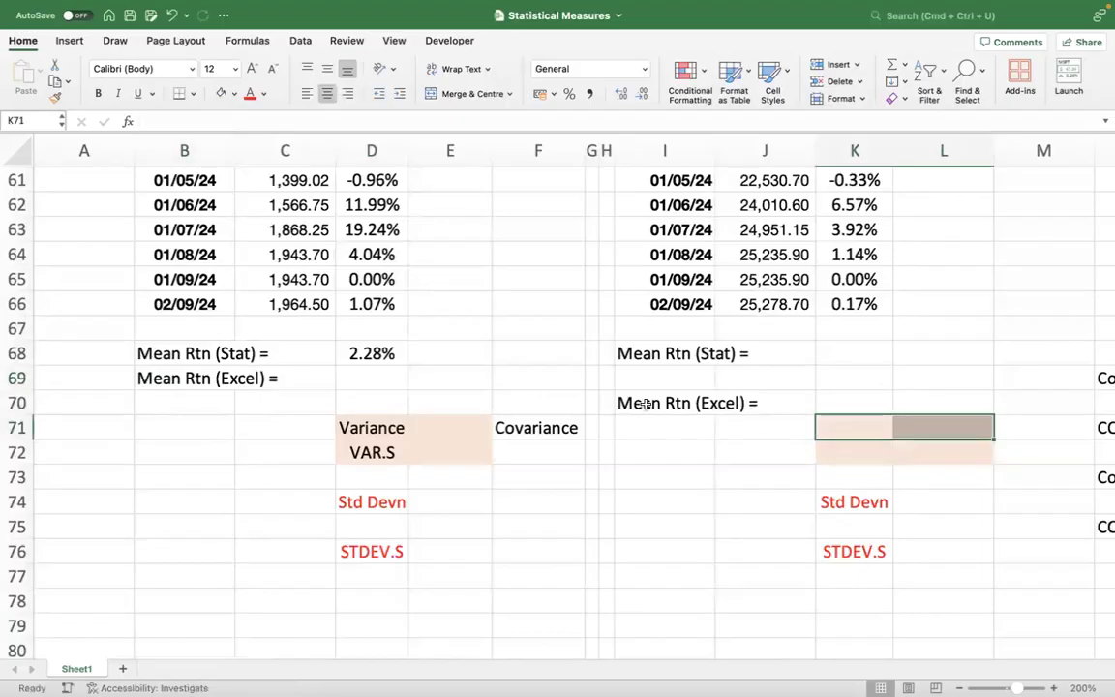
left_click(646, 404)
left_click_drag(653, 397, 654, 377)
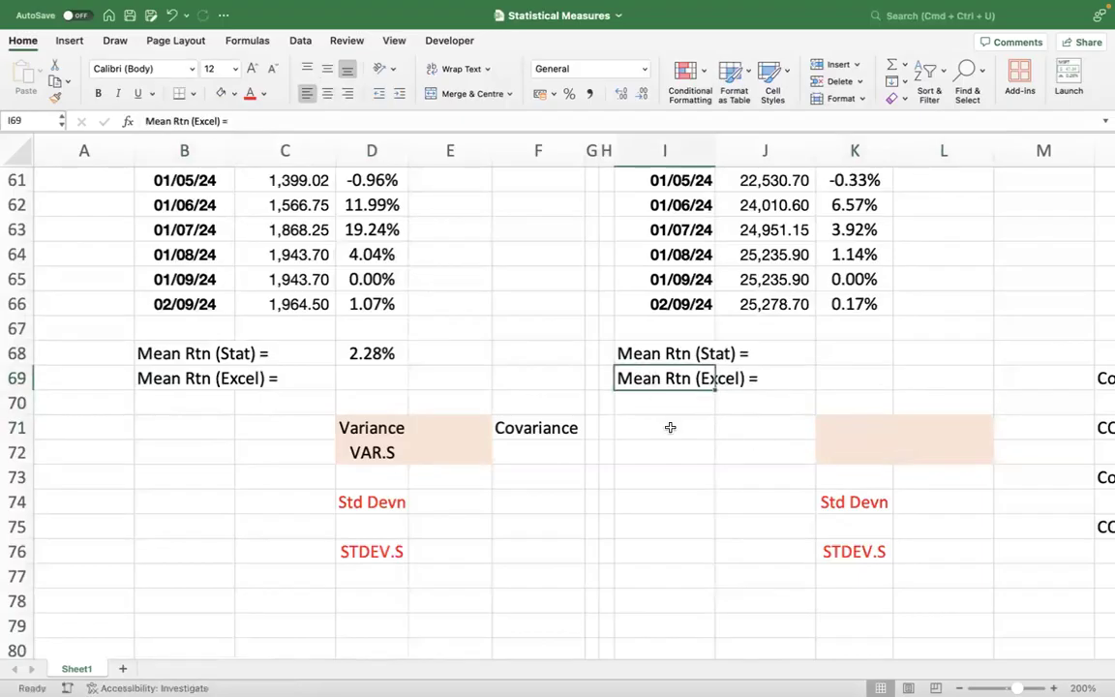
Select the INFOSYS returns in D7:D66 to check the range and its summary statistics.
left_click(853, 356)
key("Left")
key("Left")
key("Left")
key("Left")
key("Left")
key("Left")
key("Left")
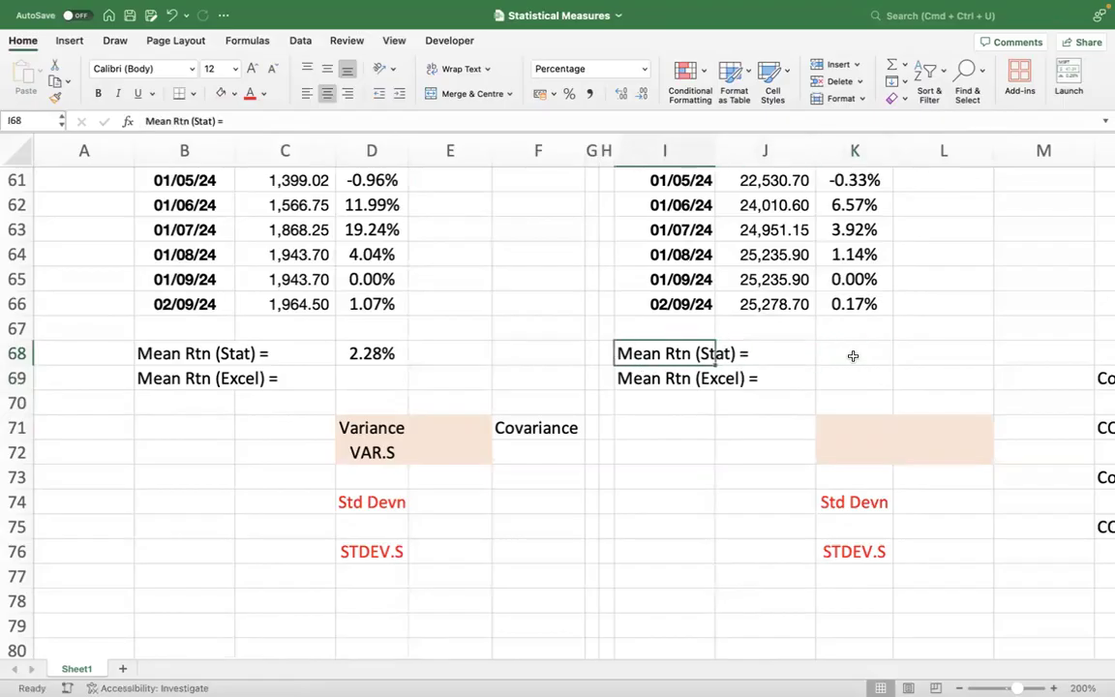
key("Up")
key("Up")
key("ctrl+Up")
key("Down")
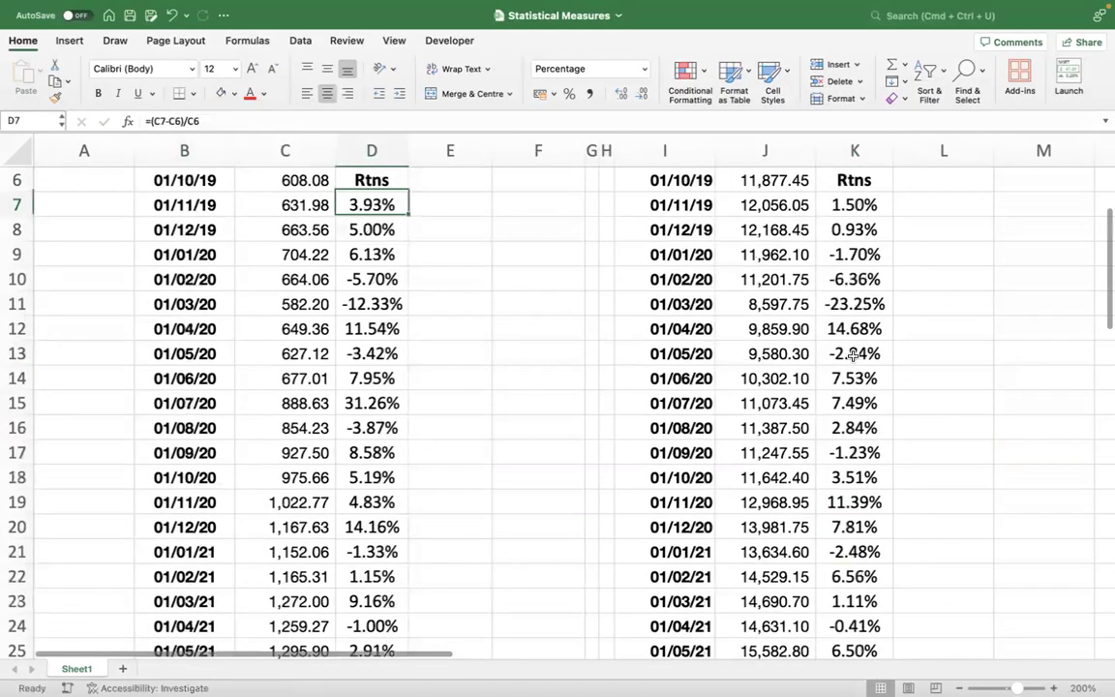
key("ctrl+shift+Down")
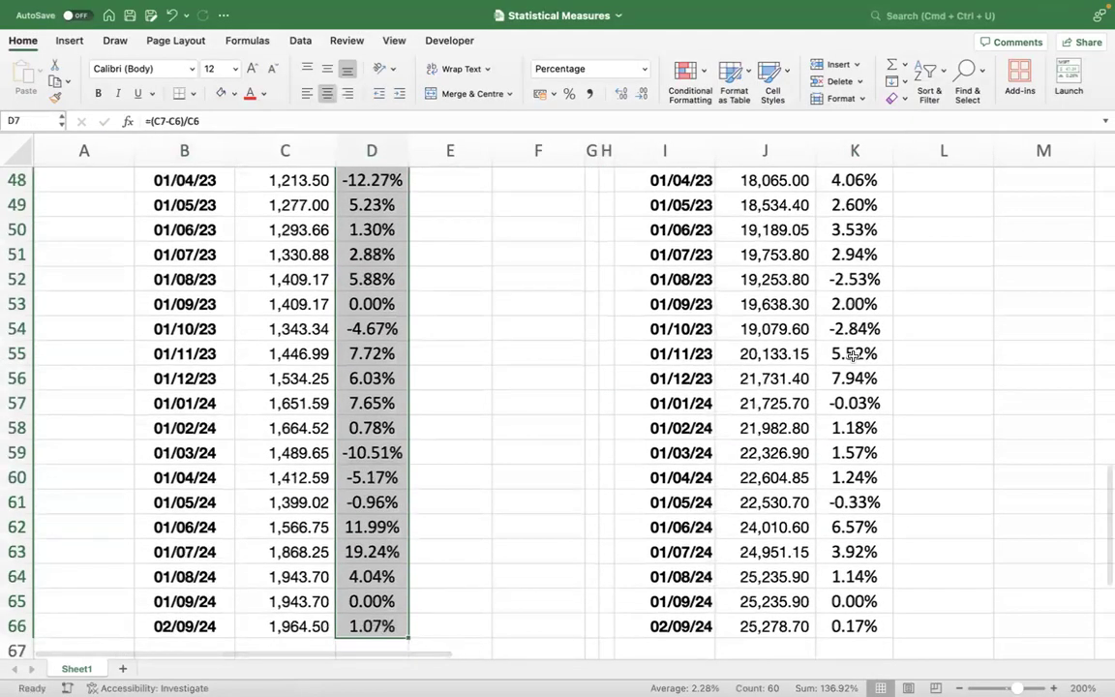
Copy the INFOSYS Mean Rtn (Stat) formula from D68 to K68 for NIFTY 50.
key("Down")
key("Down")
key("Down")
key("Down")
key("Down")
key("ctrl+Down")
key("Down")
key("Down")
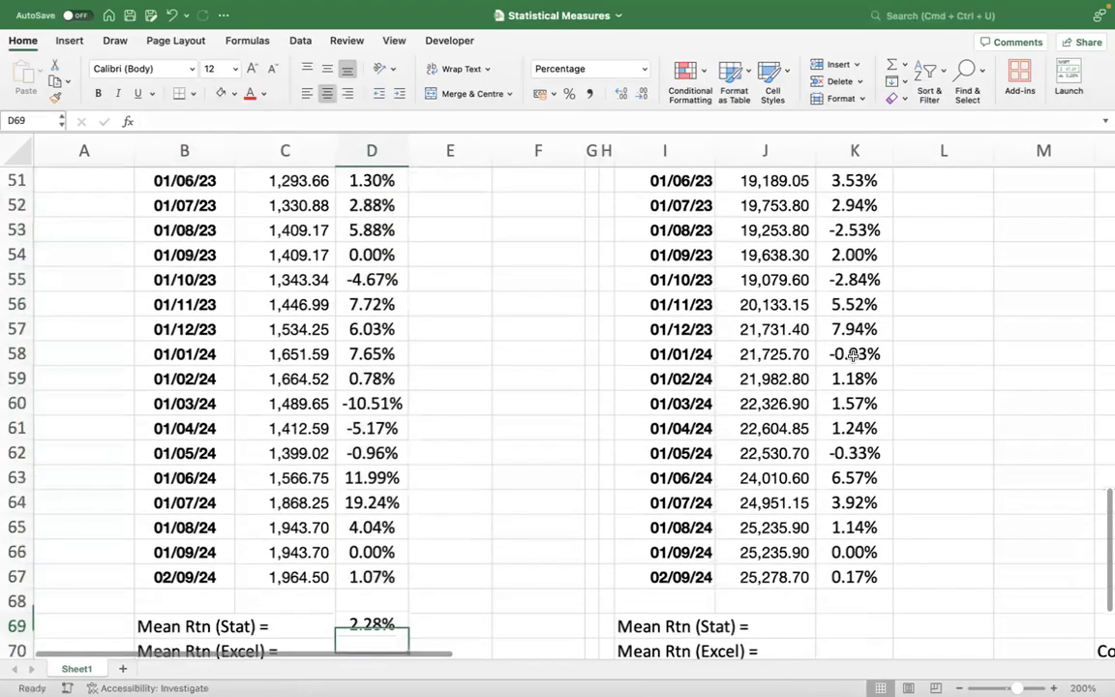
key("super+c")
key("Right")
key("Right")
key("Right")
key("Right")
key("Right")
key("Right")
key("Right")
key("Return")
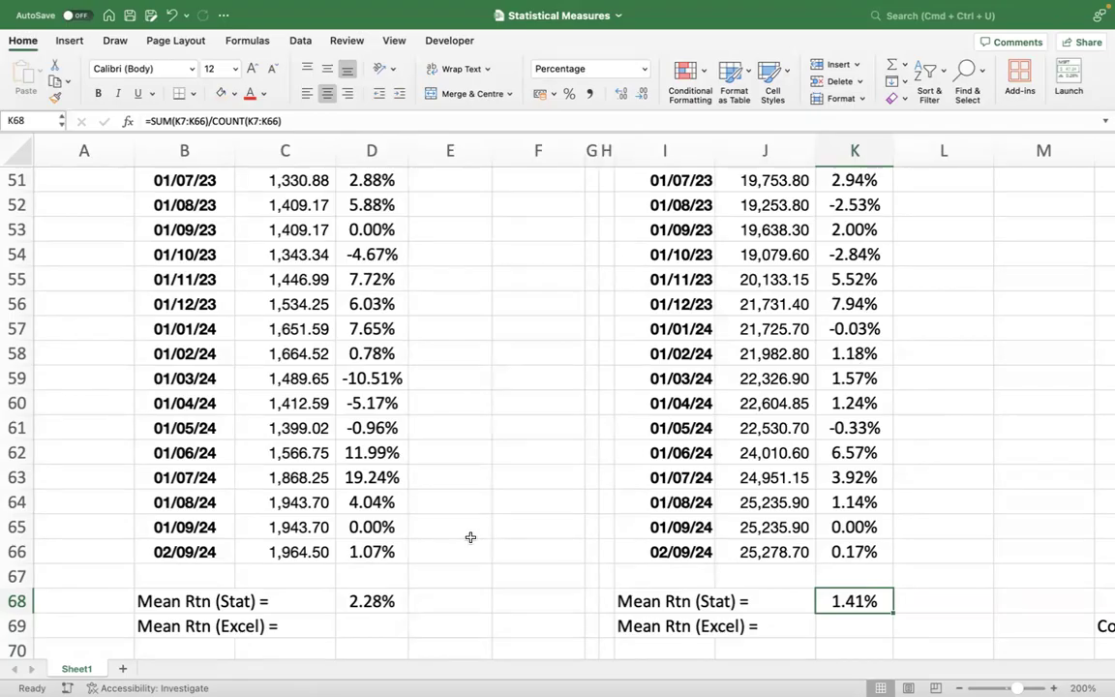
Calculate the INFOSYS Mean Rtn (Excel) in D69 with the AVERAGE function over D7:D66.
left_click(395, 619)
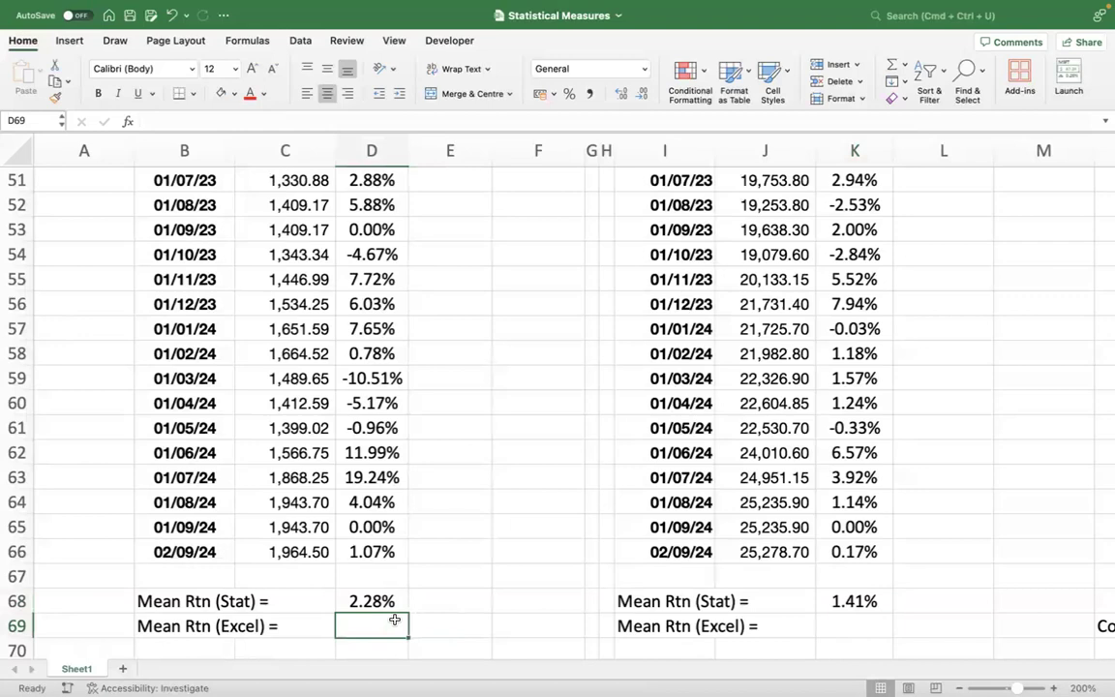
type("=average")
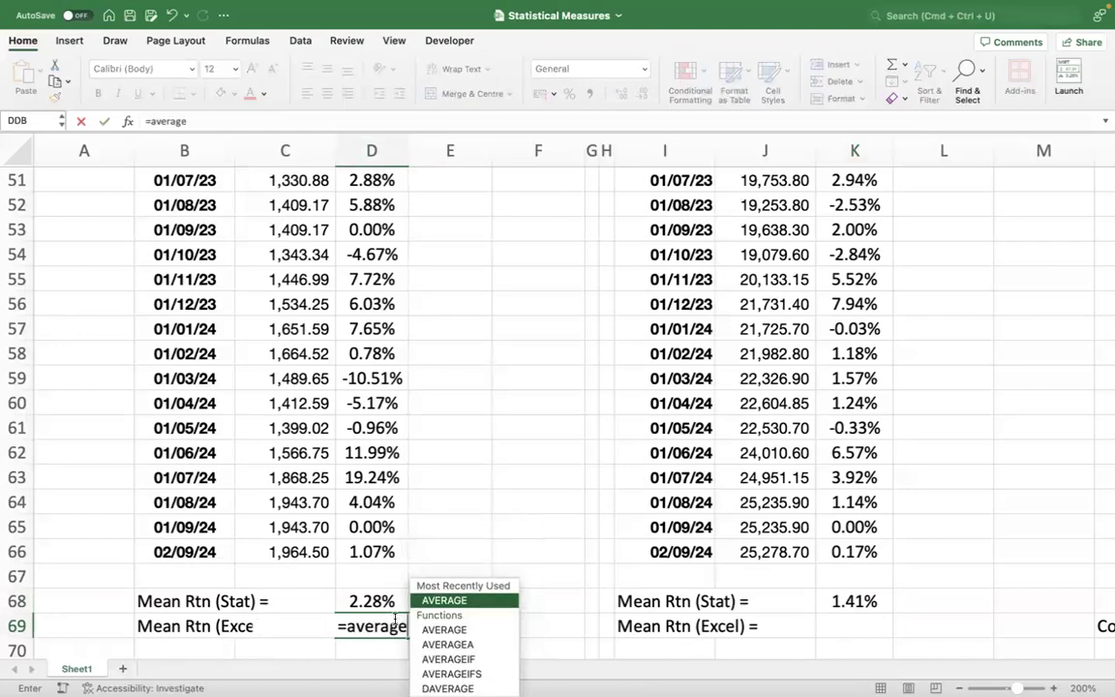
type("(")
key("Up")
key("Up")
key("Up")
key("ctrl+shift+Up")
key("shift+Down")
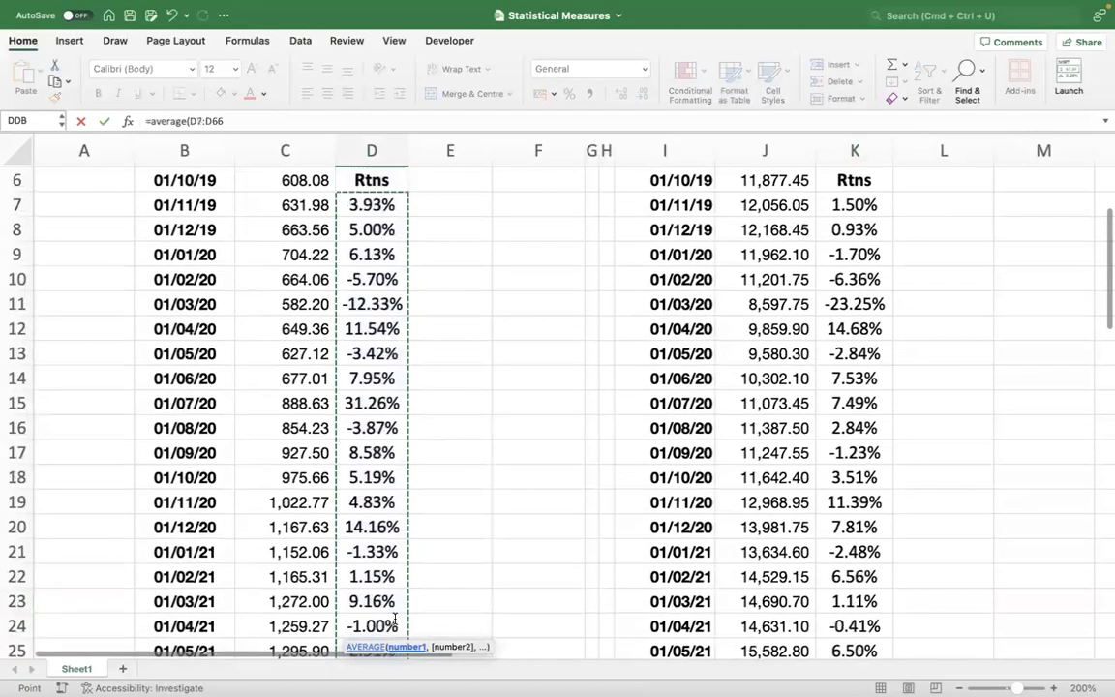
key("Return")
Copy the AVERAGE formula from D69 to K69 for the NIFTY 50 mean return.
key("Up")
key("super+c")
key("Right")
key("Right")
key("Right")
key("Right")
key("Right")
key("Right")
key("Right")
key("Return")
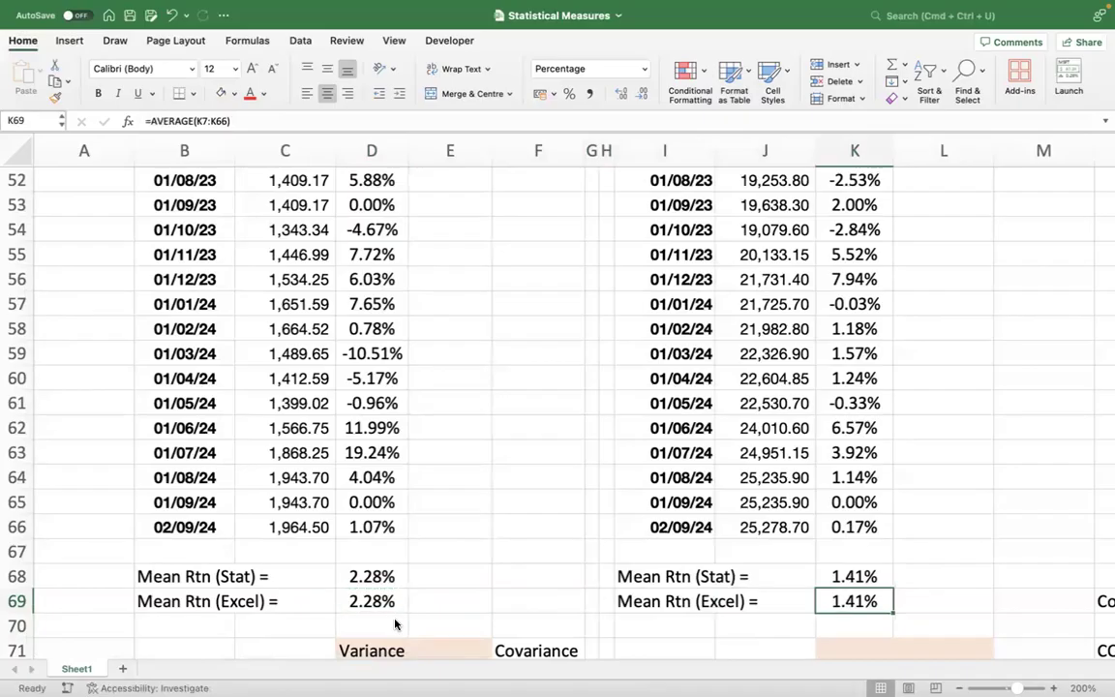
Review the cell range used by the INFOSYS AVERAGE formula in D69.
double_click(373, 601)
key("Escape")
double_click(356, 601)
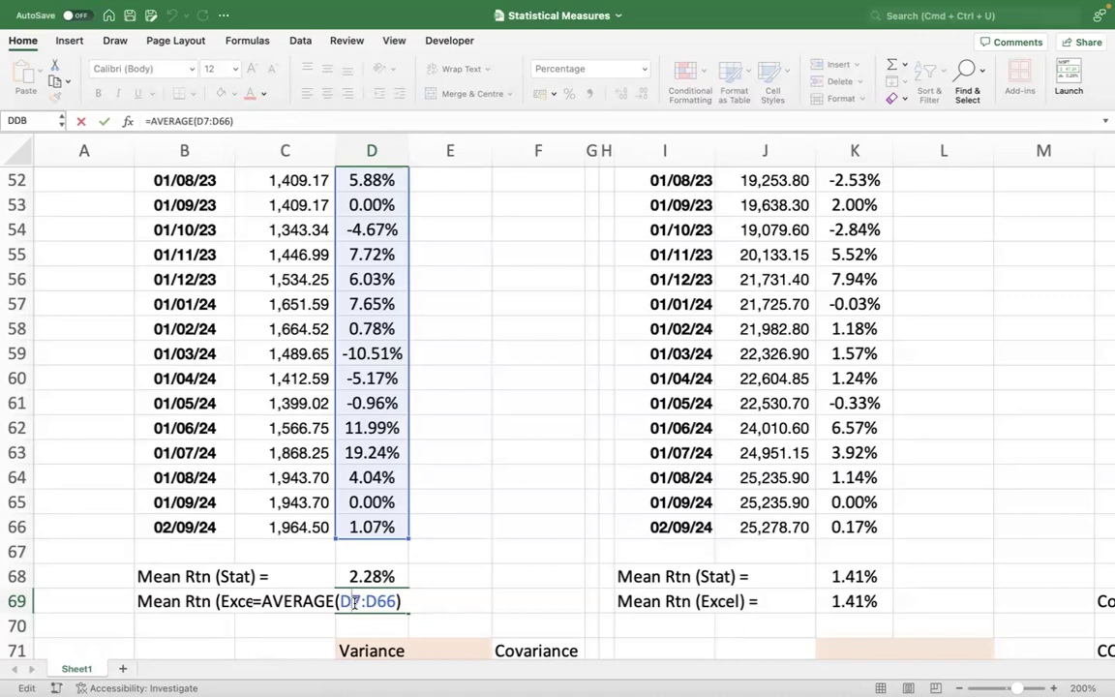
key("ctrl+Return")
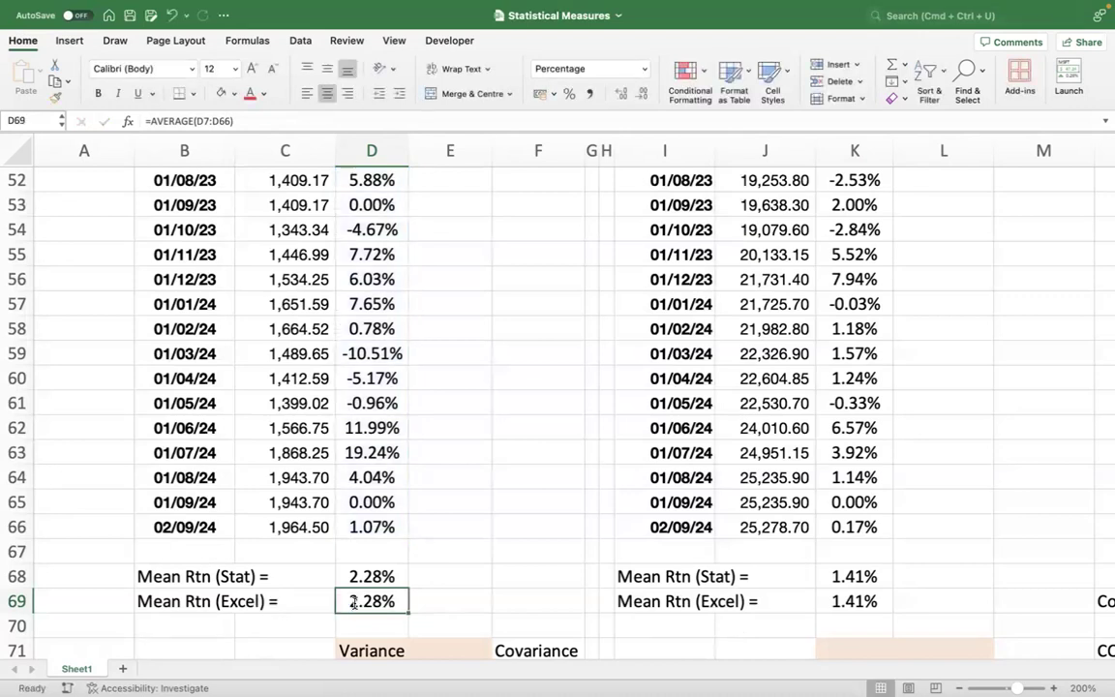
Add the INFOSYS column headings Devns in E6 and Sq Devns in F6.
key("Down")
key("Down")
key("Up")
key("Up")
key("Up")
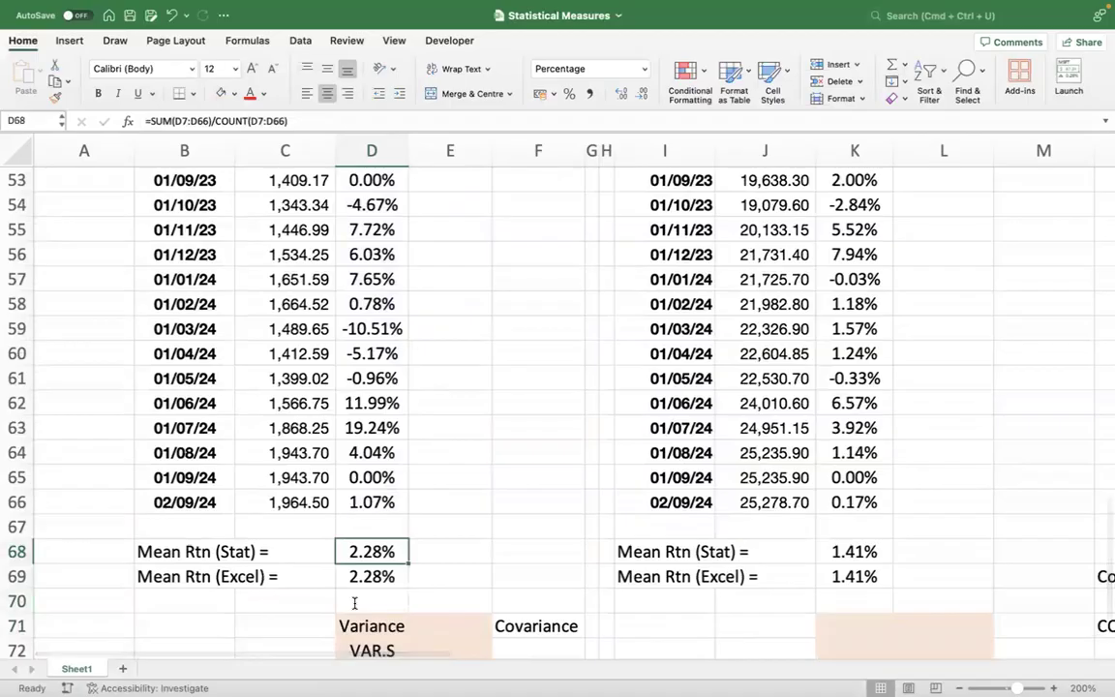
key("ctrl+Up")
key("ctrl+Up")
key("ctrl+Up")
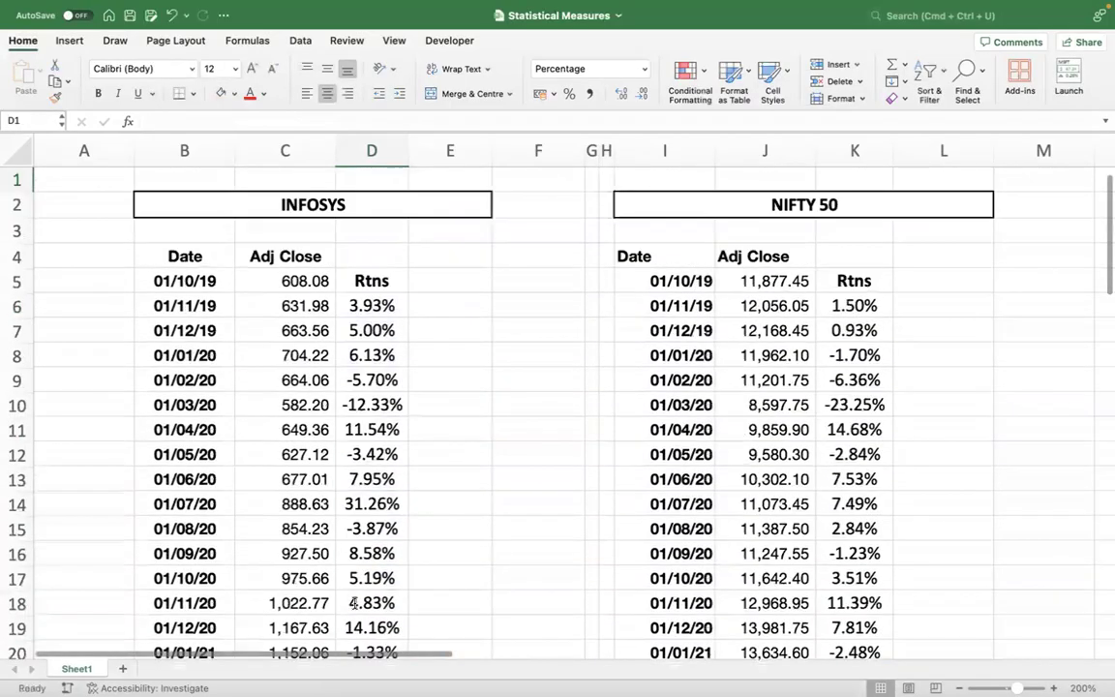
key("Down")
key("Down")
key("Down")
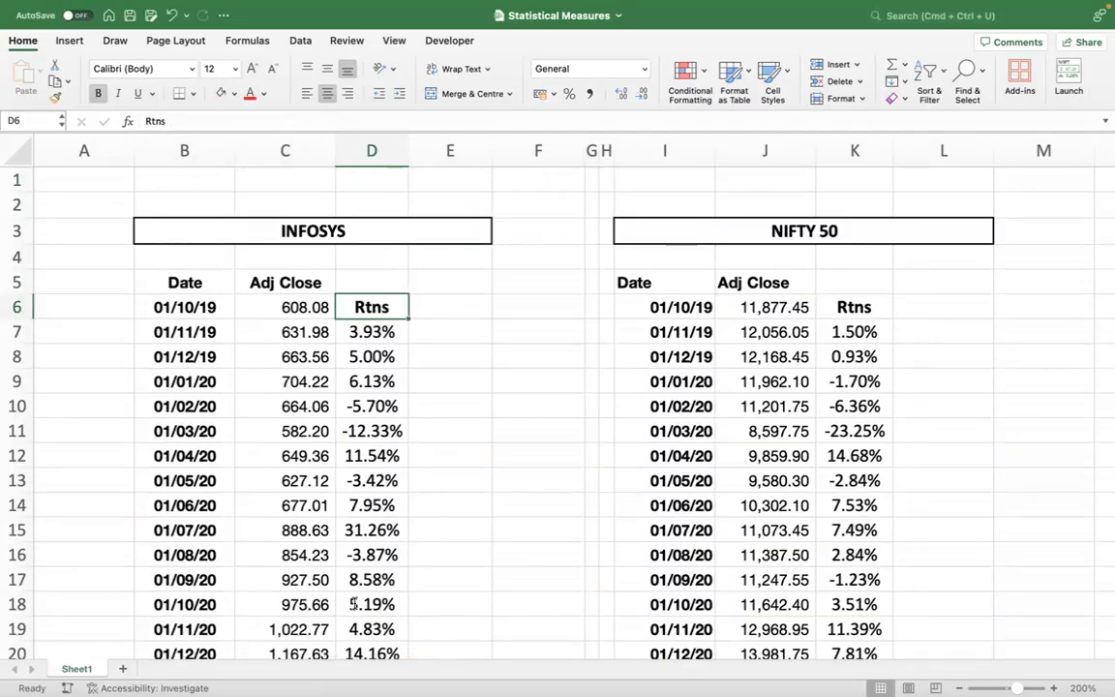
key("Right")
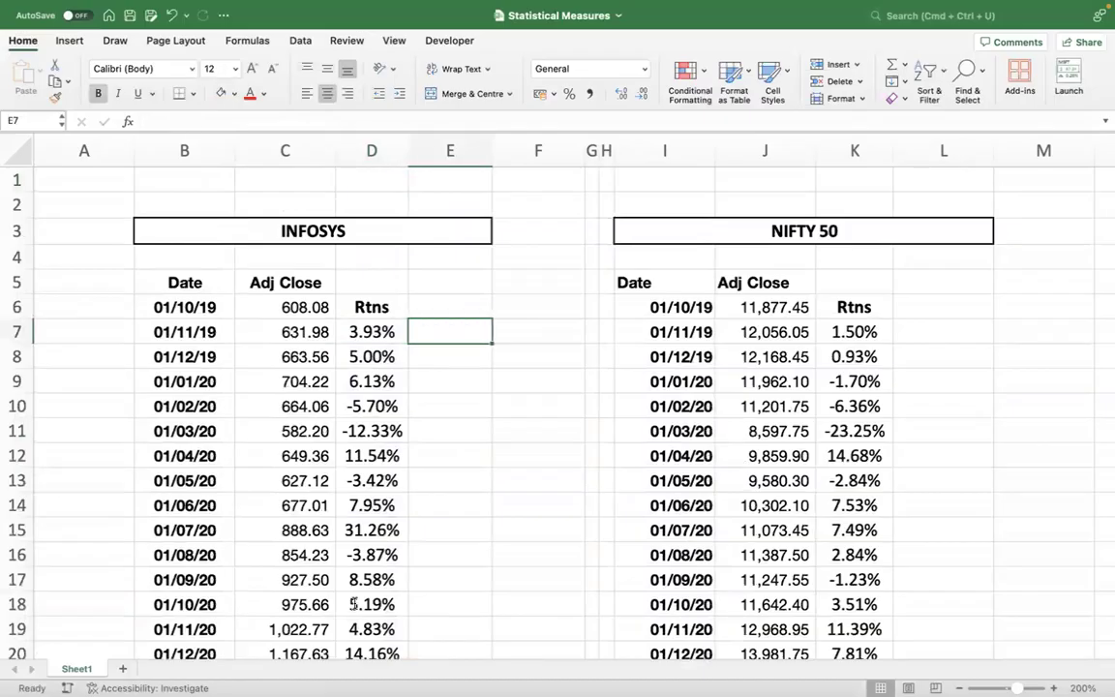
type("Devns")
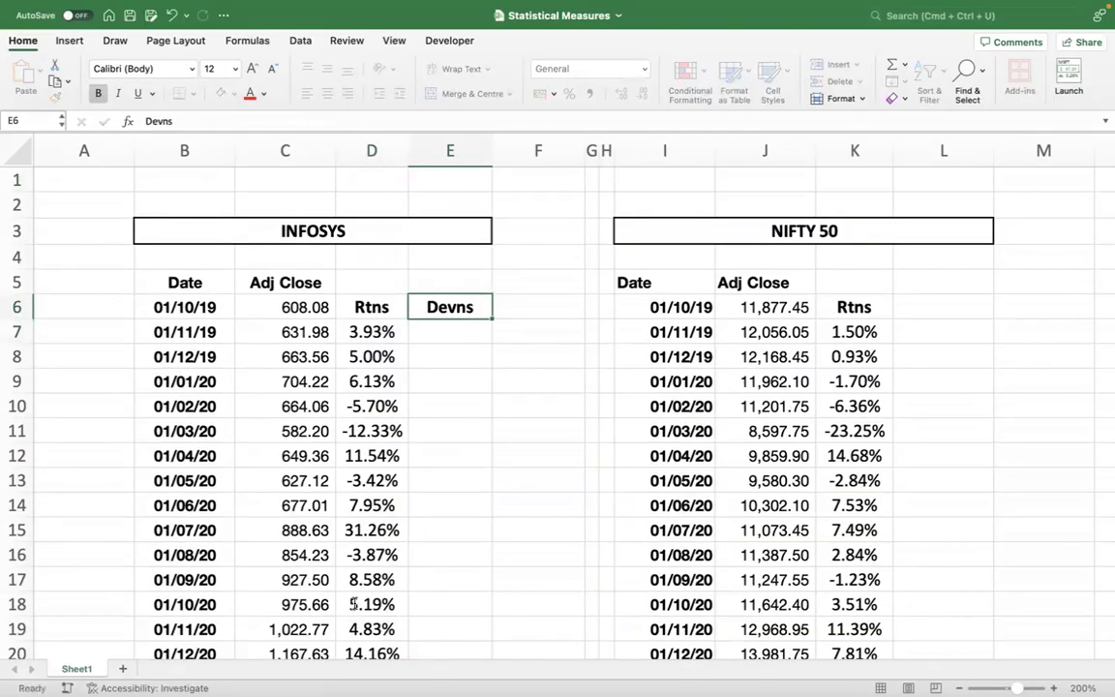
key("Right")
type("Sq ")
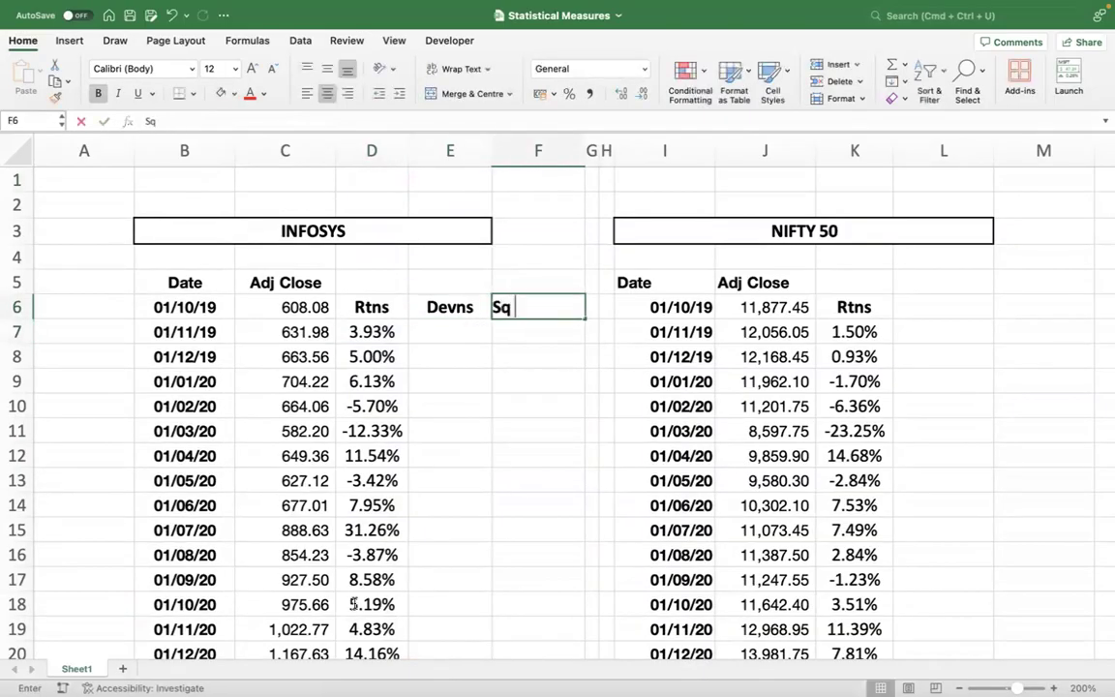
type("Devns")
key("Return")
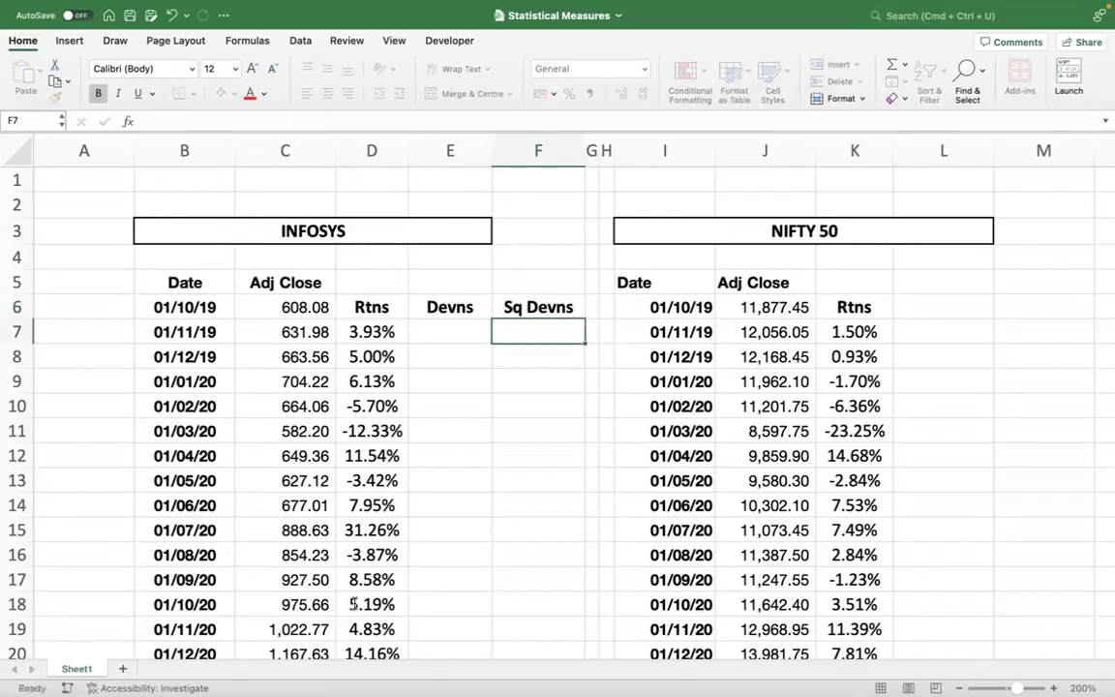
Calculate the first INFOSYS deviation in E7 as the return minus the mean, =D7-D68.
key("Left")
type("=")
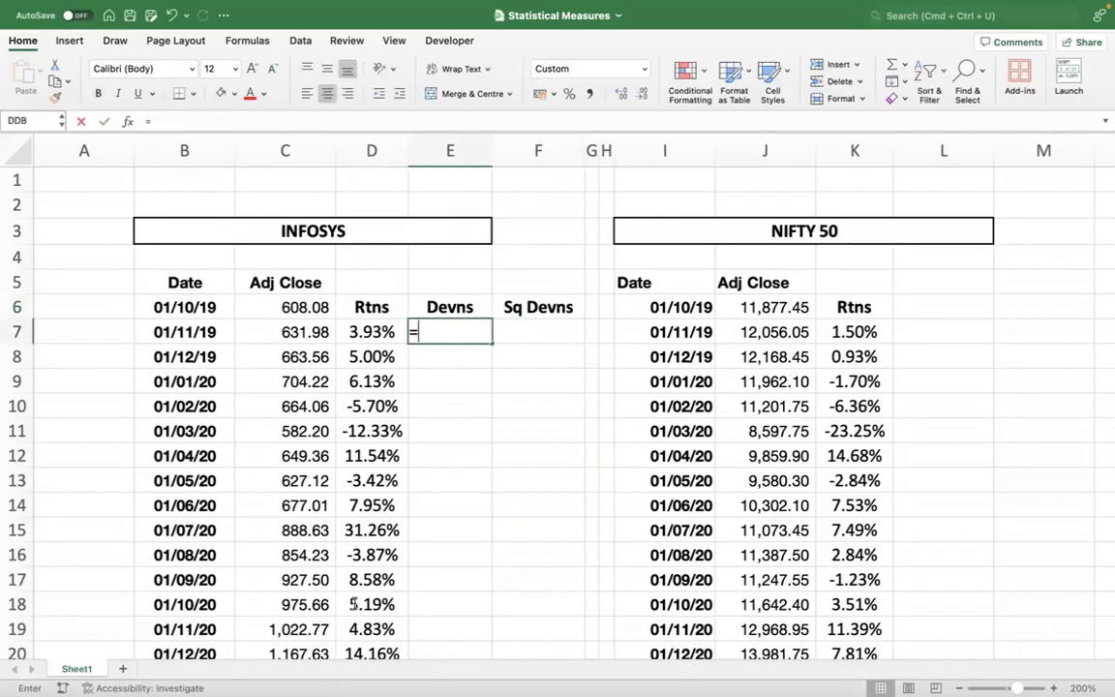
key("Left")
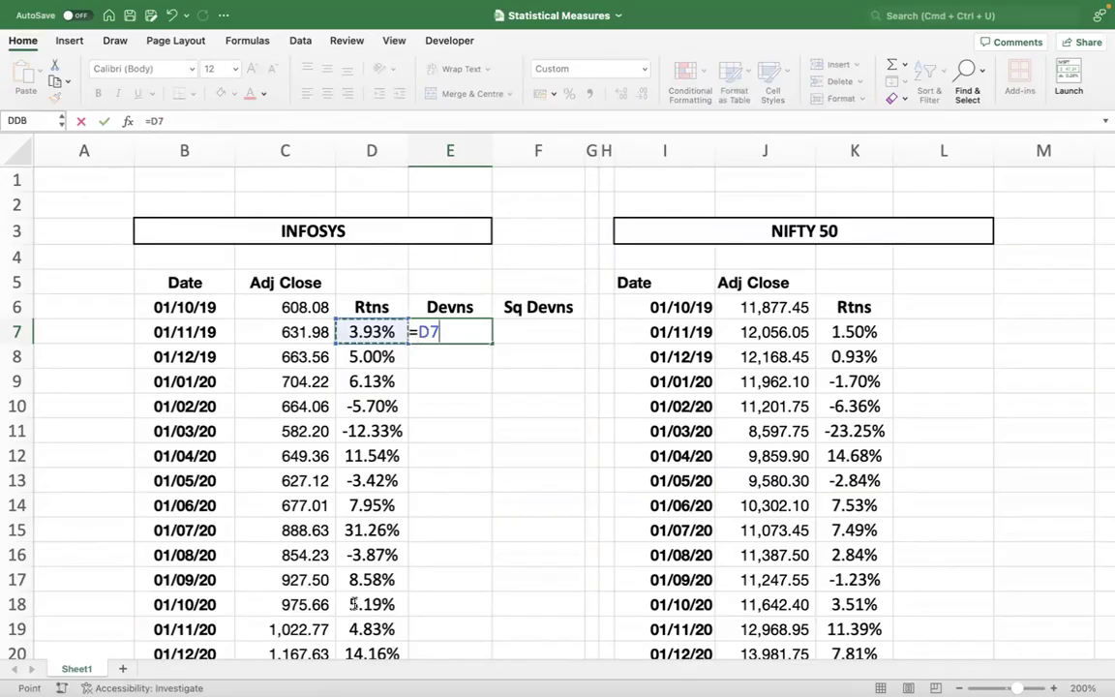
type("-")
key("Left")
key("Left")
key("Right")
key("ctrl+Down")
key("ctrl+Down")
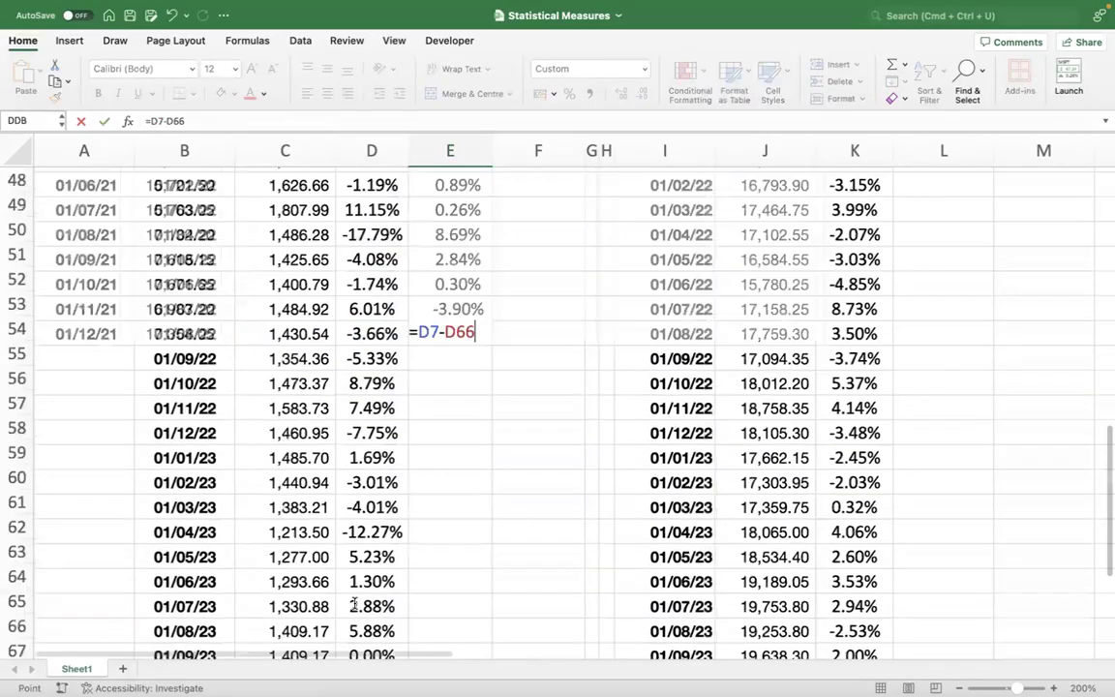
key("Return")
key("Up")
key("Up")
key("Up")
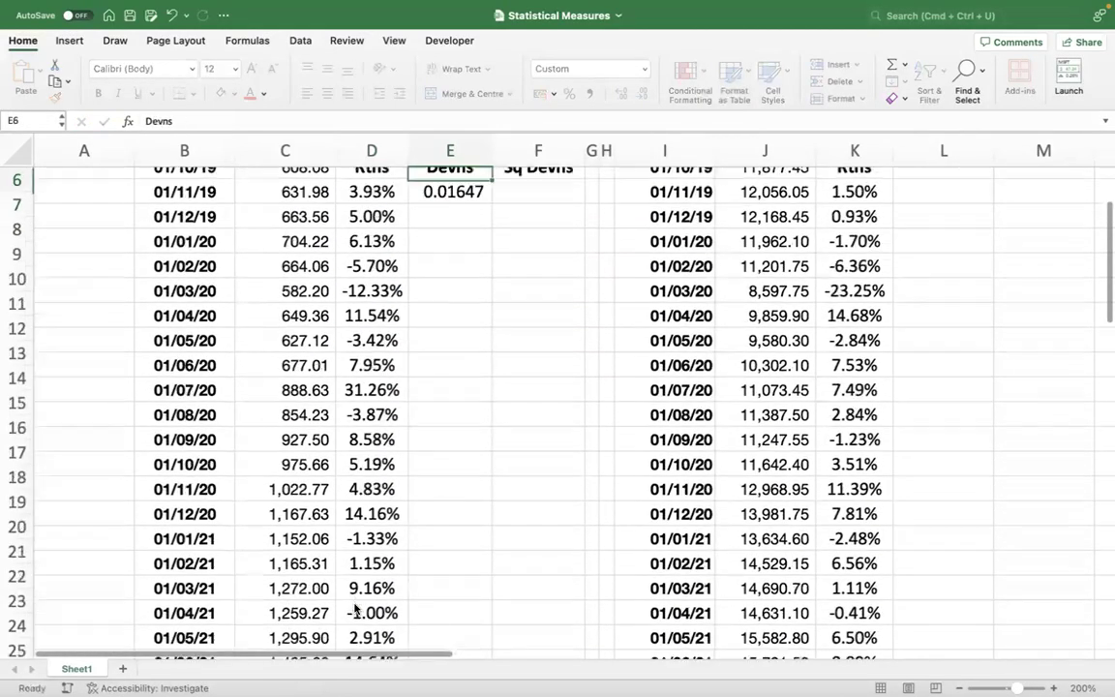
Format the deviation in E7 as a percentage with two decimal places.
key("Down")
key("Down")
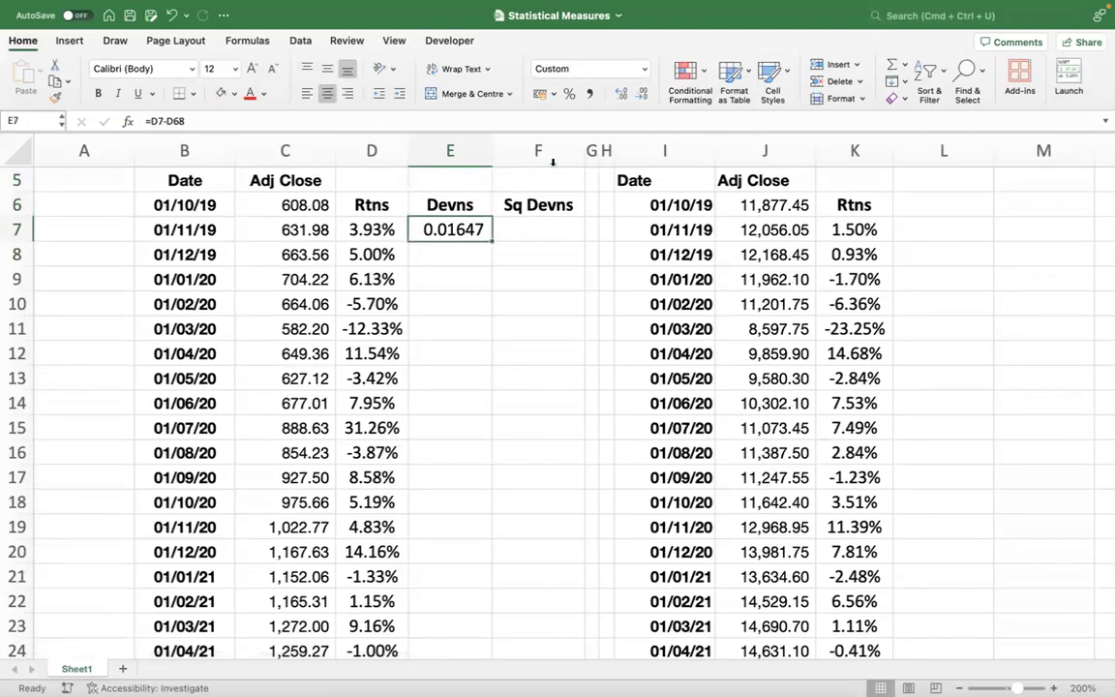
left_click(571, 95)
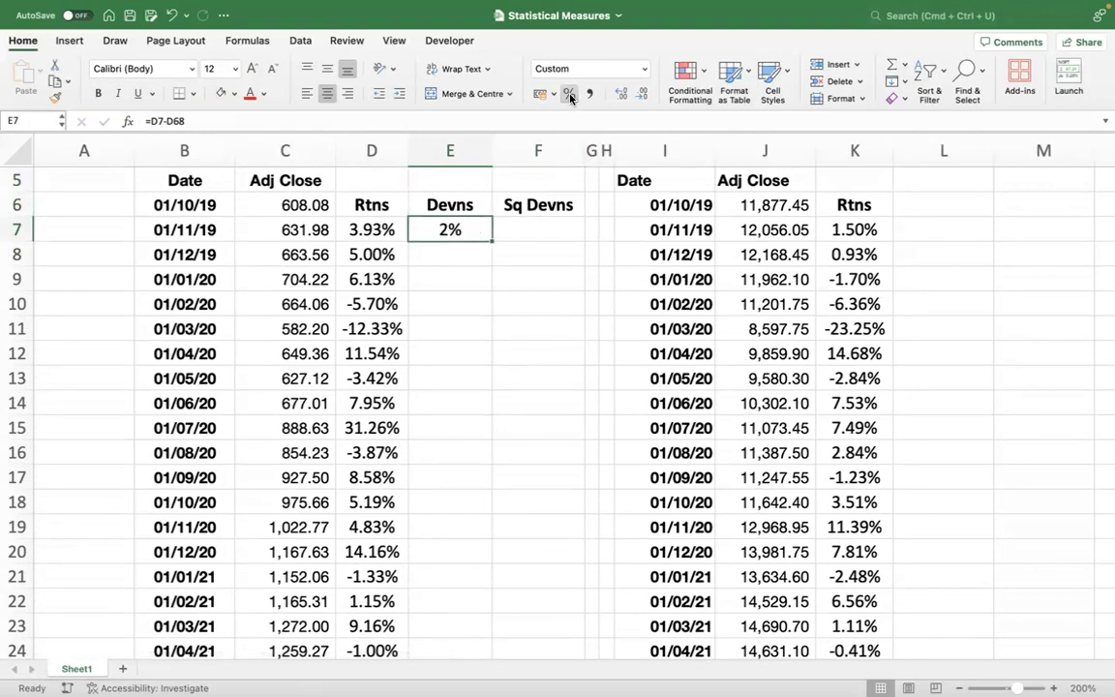
left_click(621, 95)
left_click(621, 95)
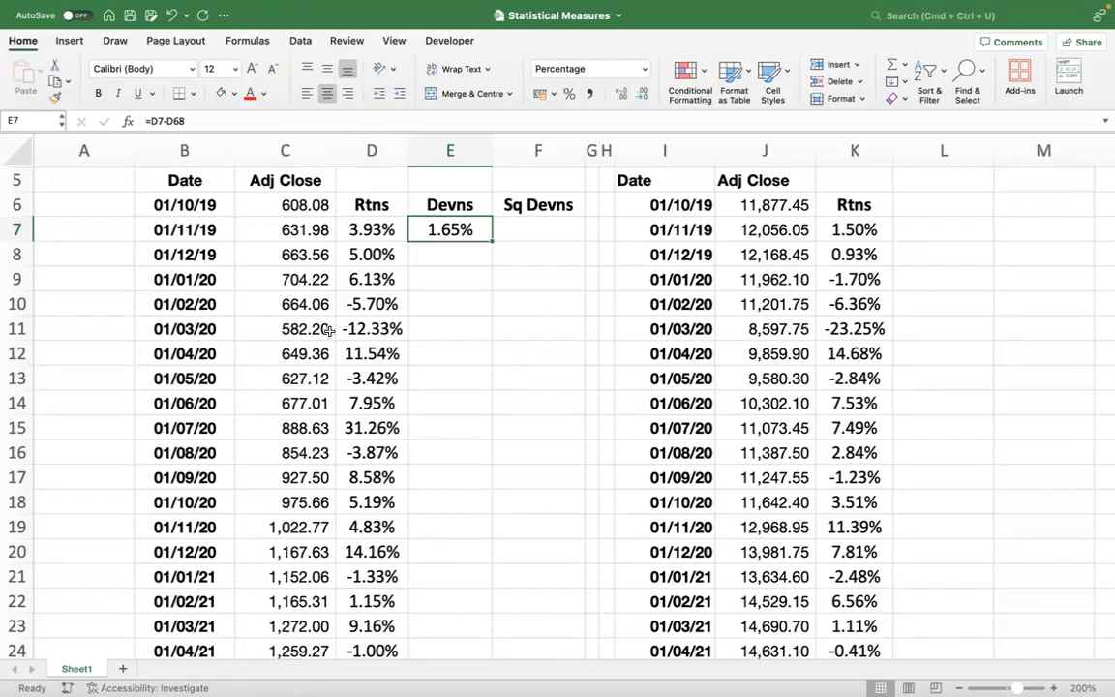
Make the mean reference in E7 absolute as $D$68 and fill the deviation formula down to E66.
left_click(165, 121)
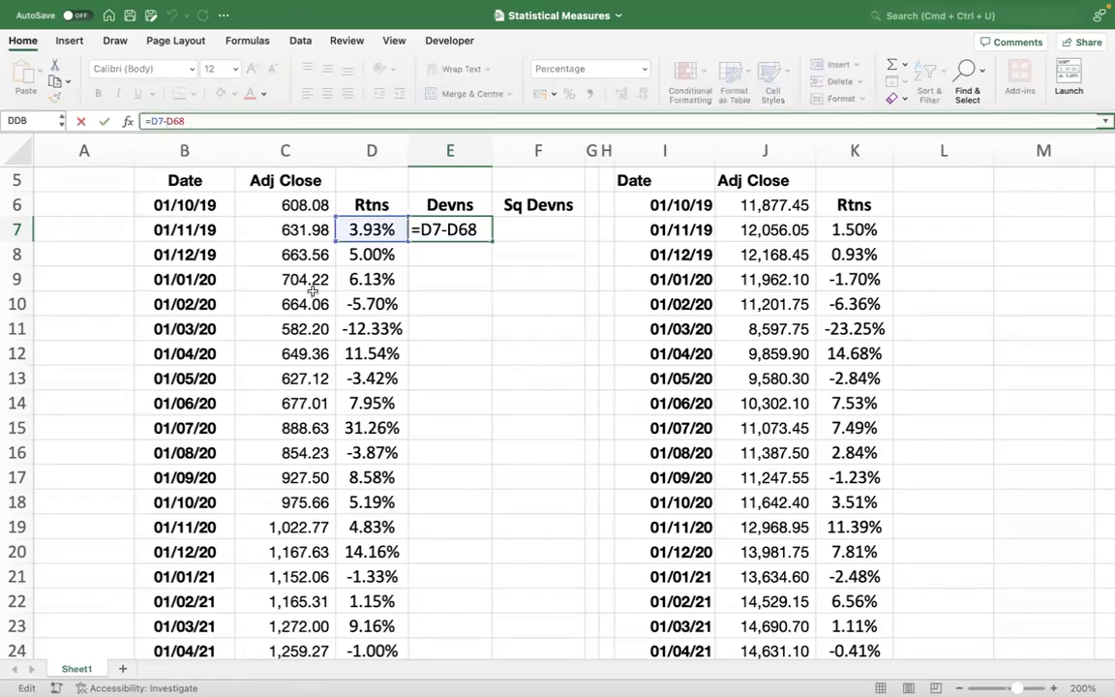
key("F4")
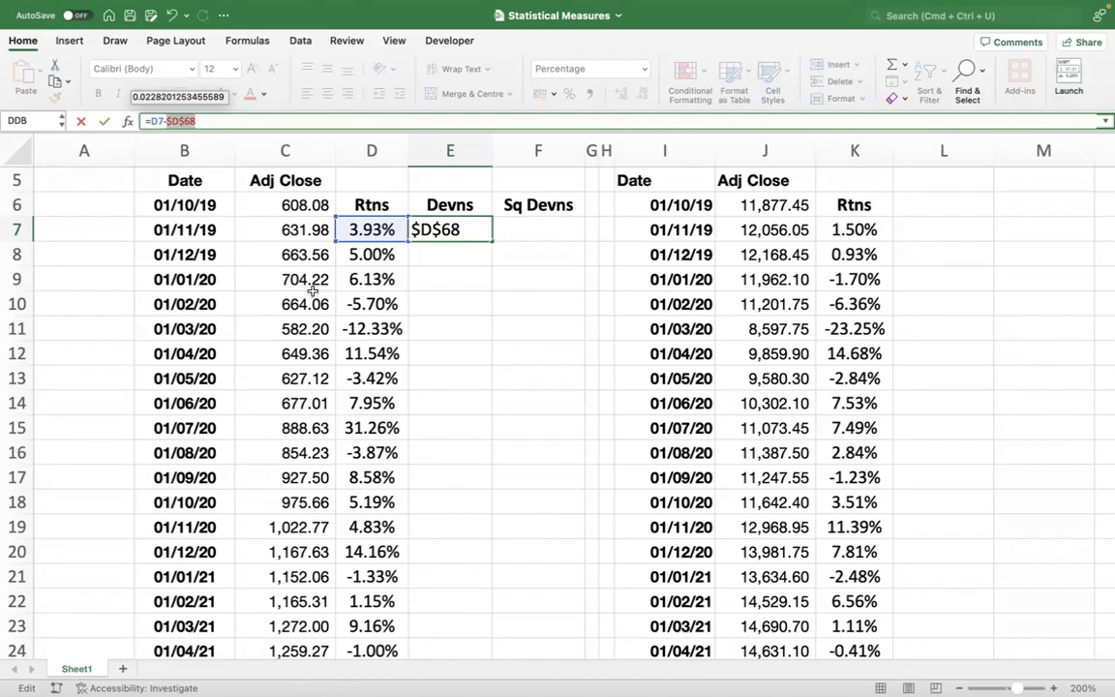
key("Return")
key("Up")
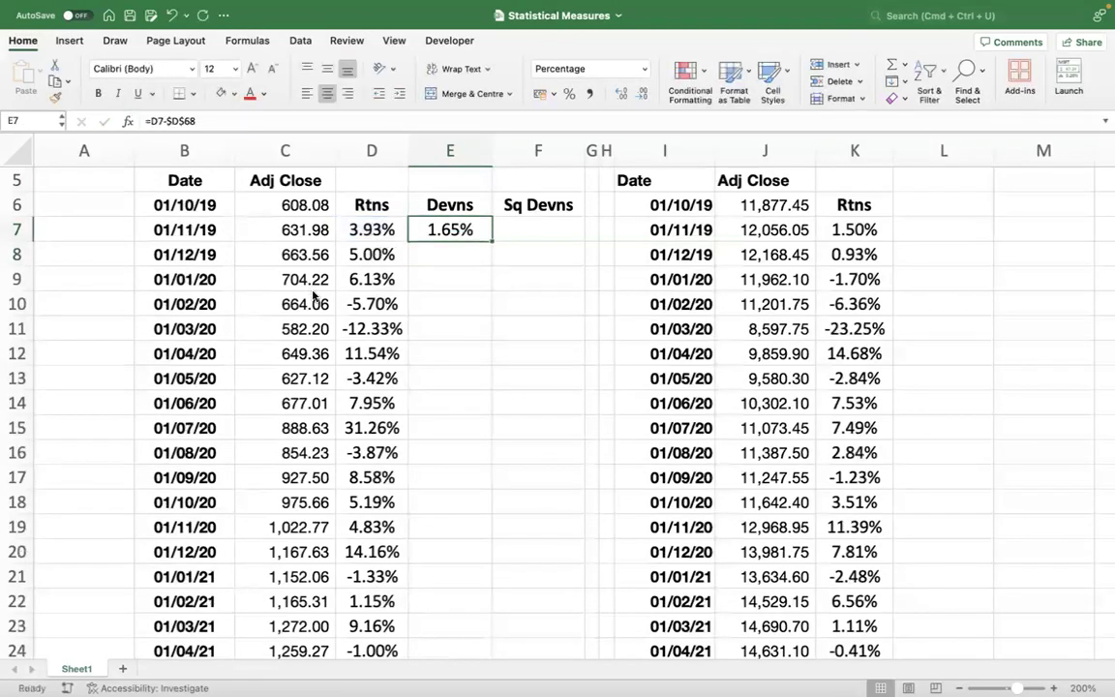
double_click(491, 240)
left_click(455, 329)
Check the references used by the last INFOSYS deviation formula in E66.
key("ctrl+Down")
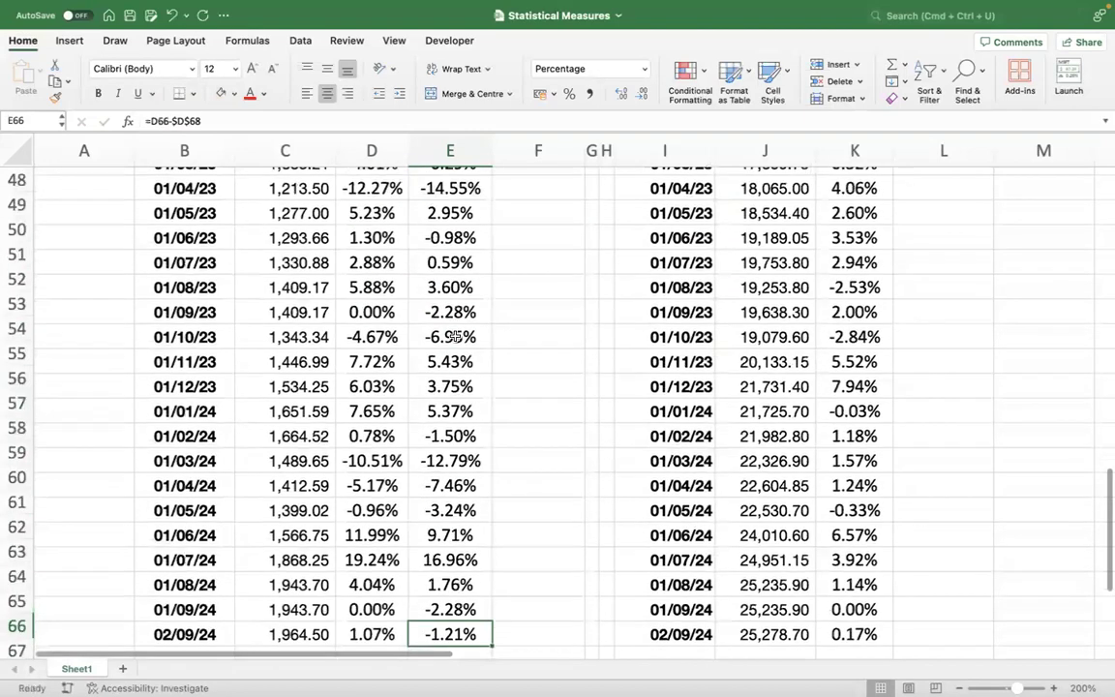
key("Down")
key("Down")
key("Down")
key("Down")
key("Down")
key("Down")
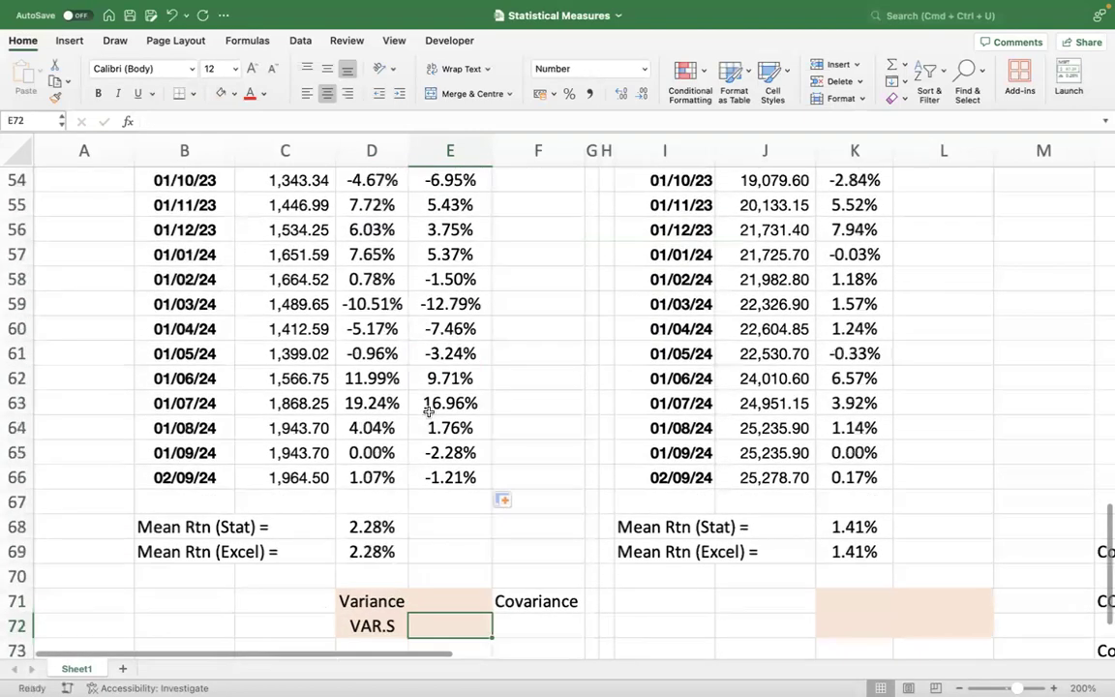
double_click(436, 478)
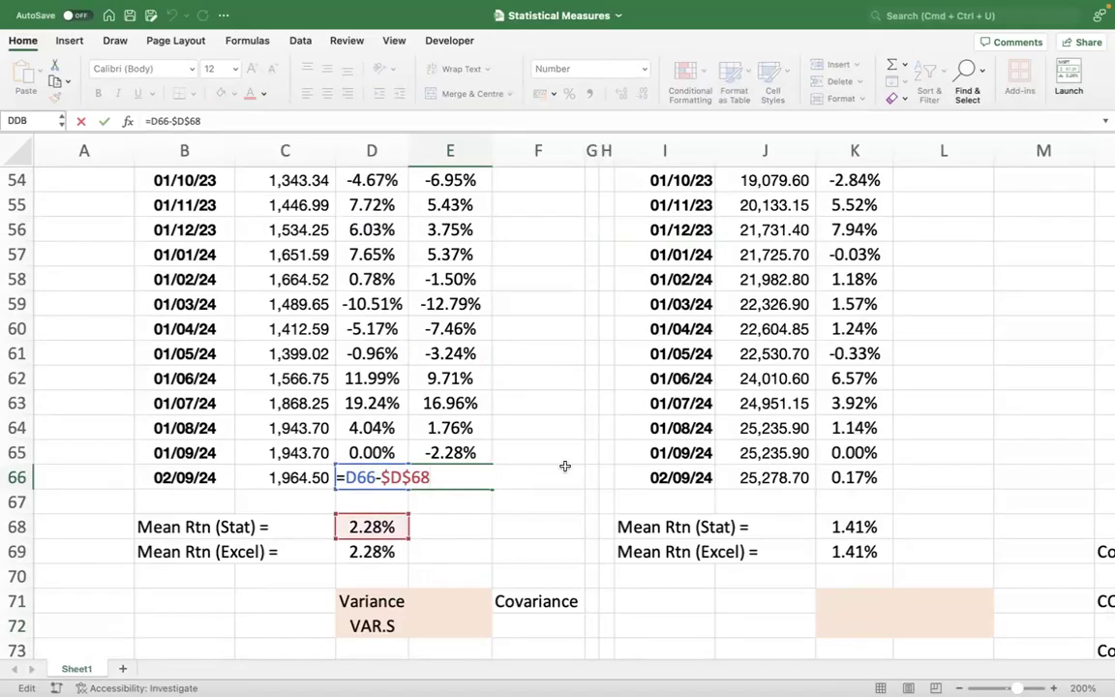
key("Escape")
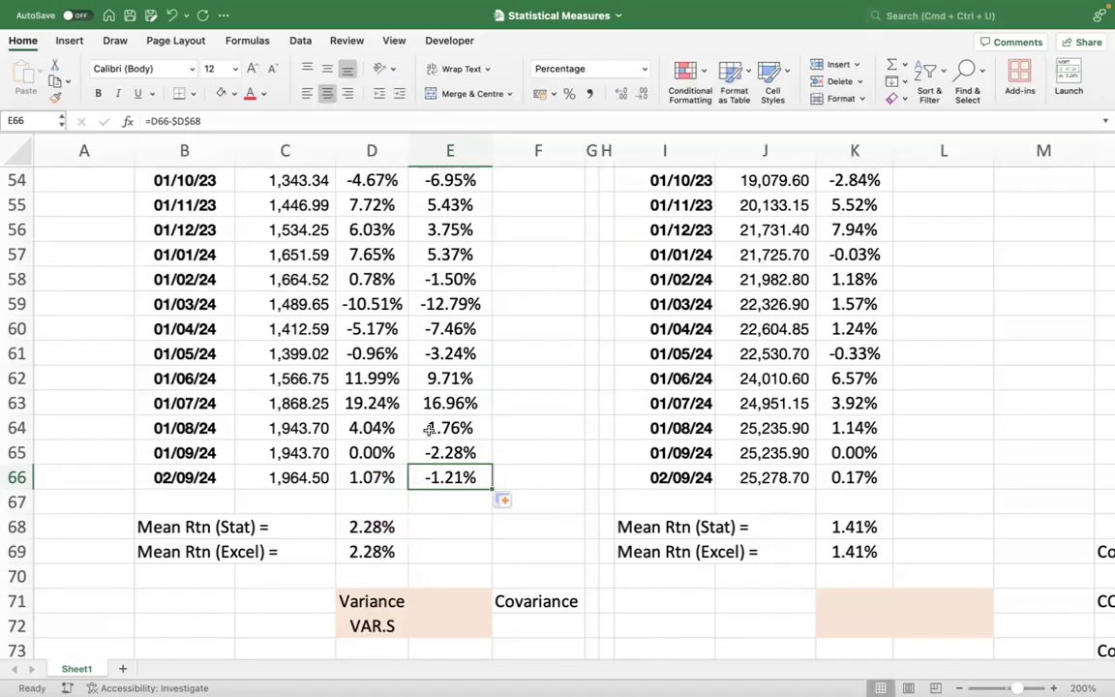
Calculate the squared deviation in F7 as =E7^2 and fill the formula down the Sq Devns column.
key("ctrl+Up")
key("Up")
key("Down")
key("Down")
key("Right")
type("=")
key("Left")
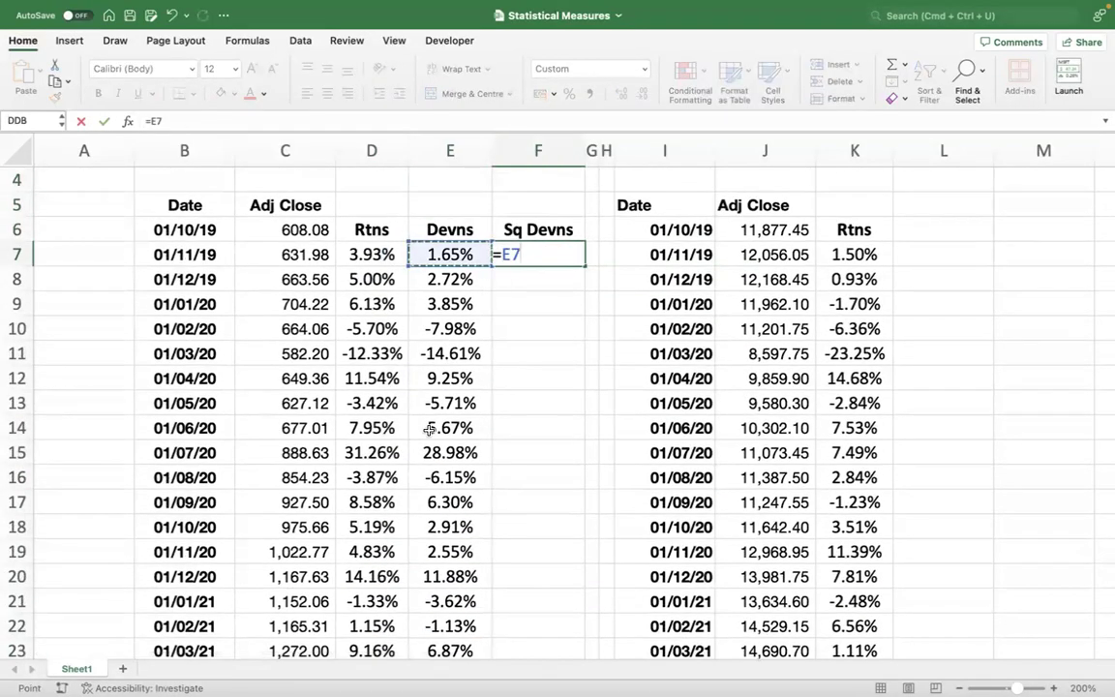
type("^2")
key("Return")
key("Up")
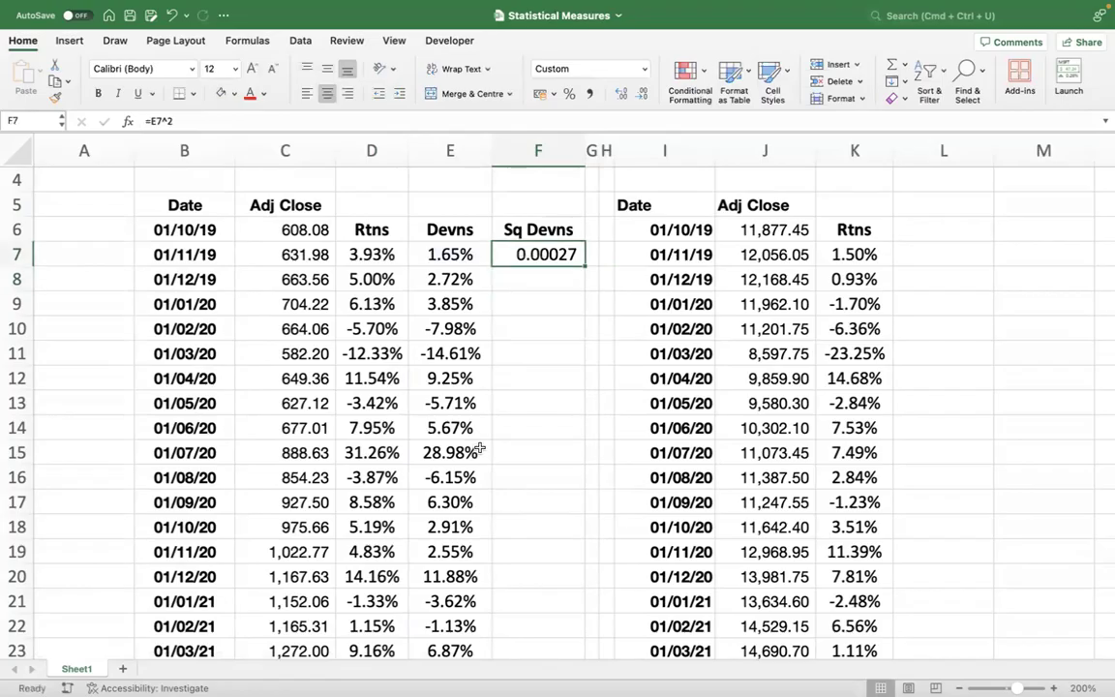
double_click(585, 264)
left_click(546, 391)
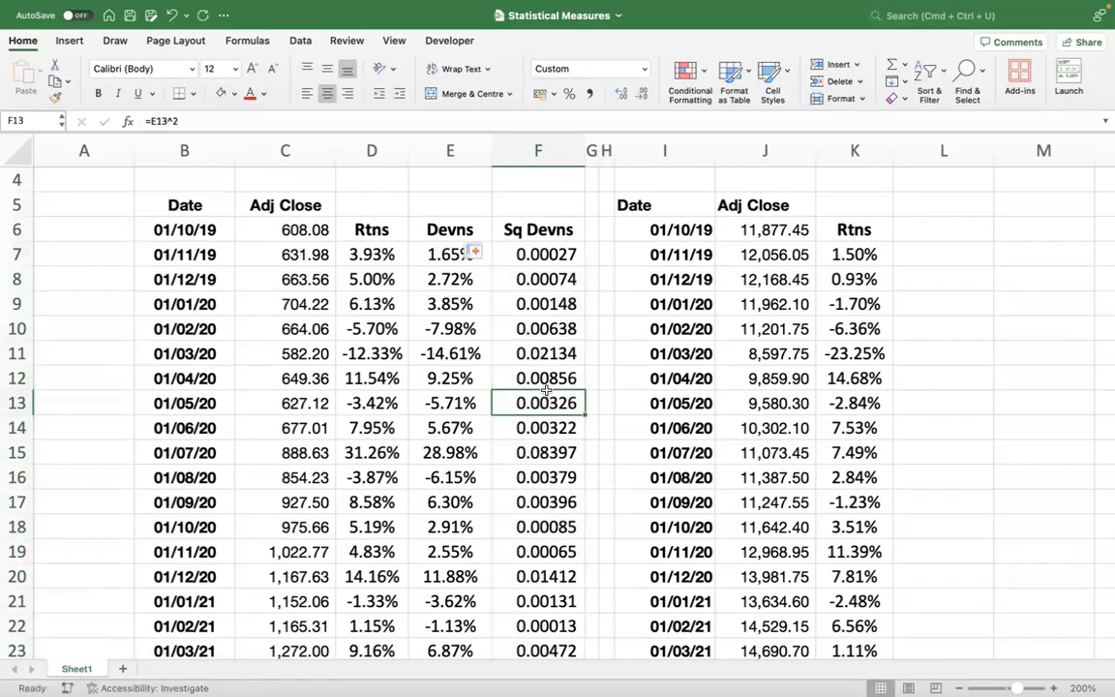
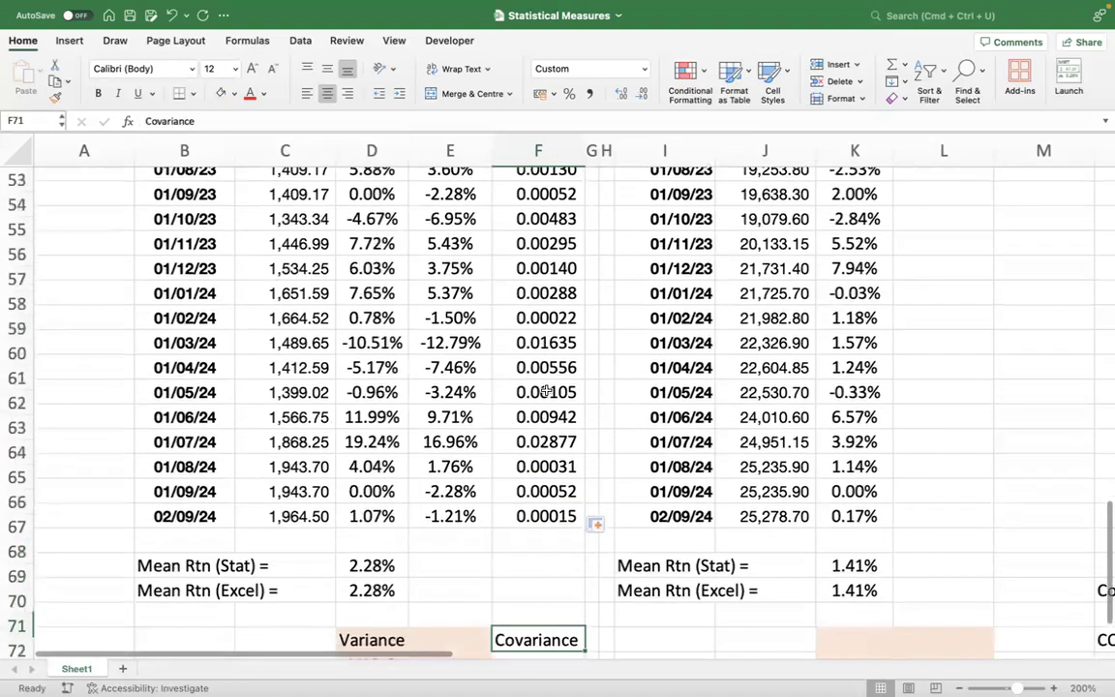
Start the INFOSYS variance formula in E71 with the sum of the squared deviations F7:F66 as the numerator.
key("Up")
key("Up")
key("Up")
key("Up")
key("Up")
key("Down")
key("Down")
key("Down")
key("Down")
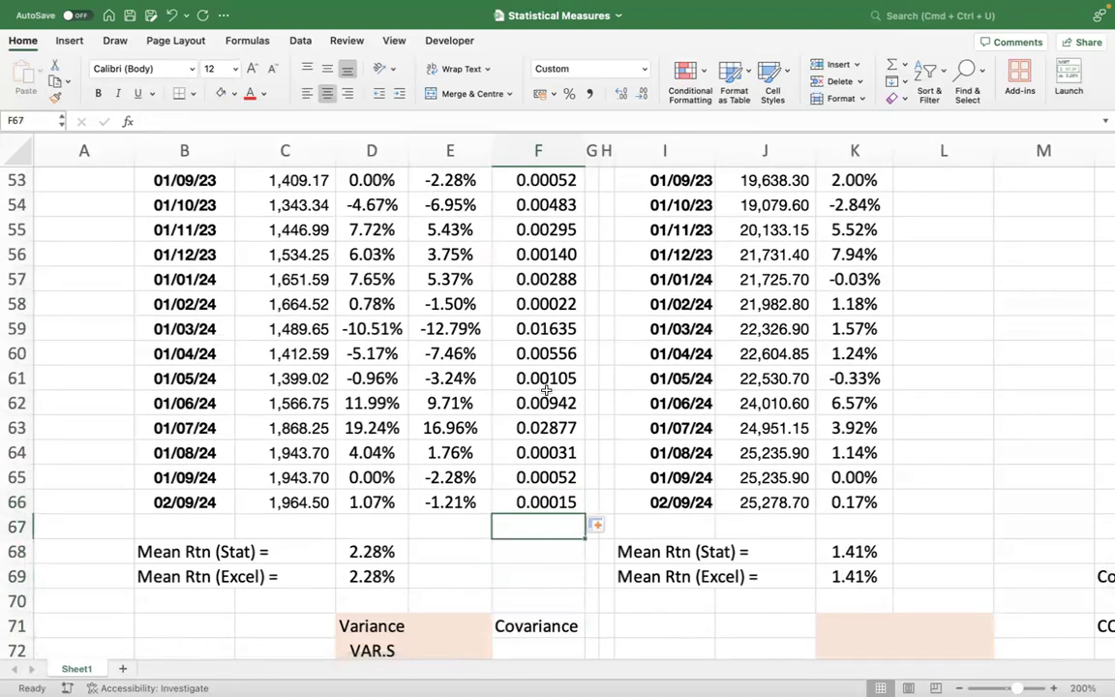
key("Left")
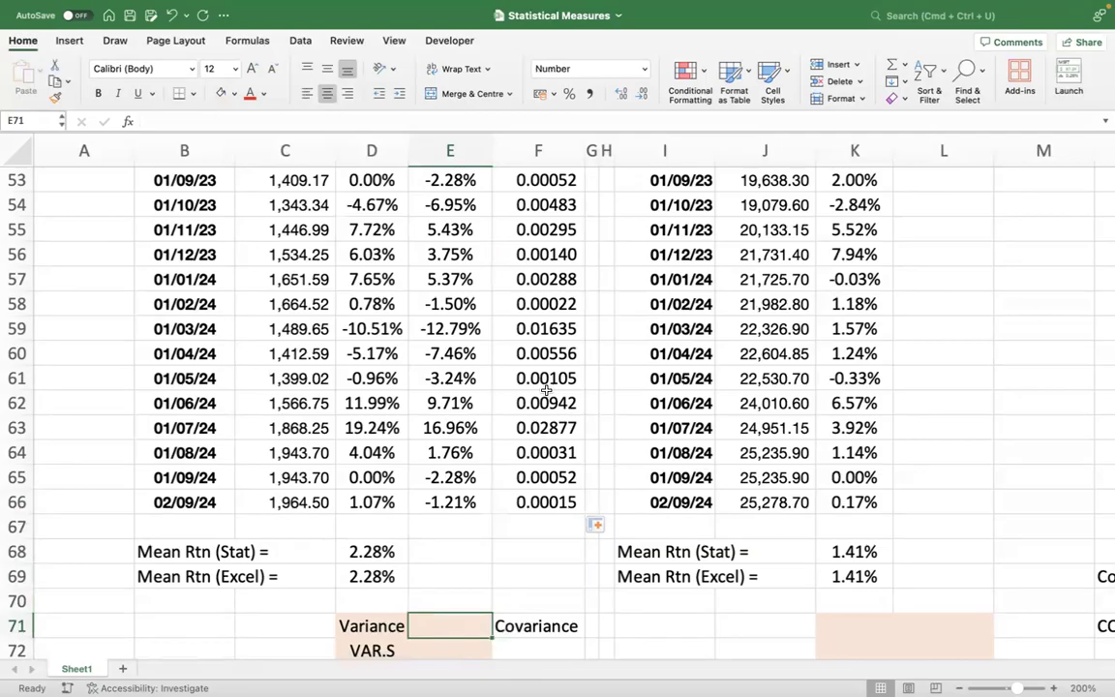
type("=sum(")
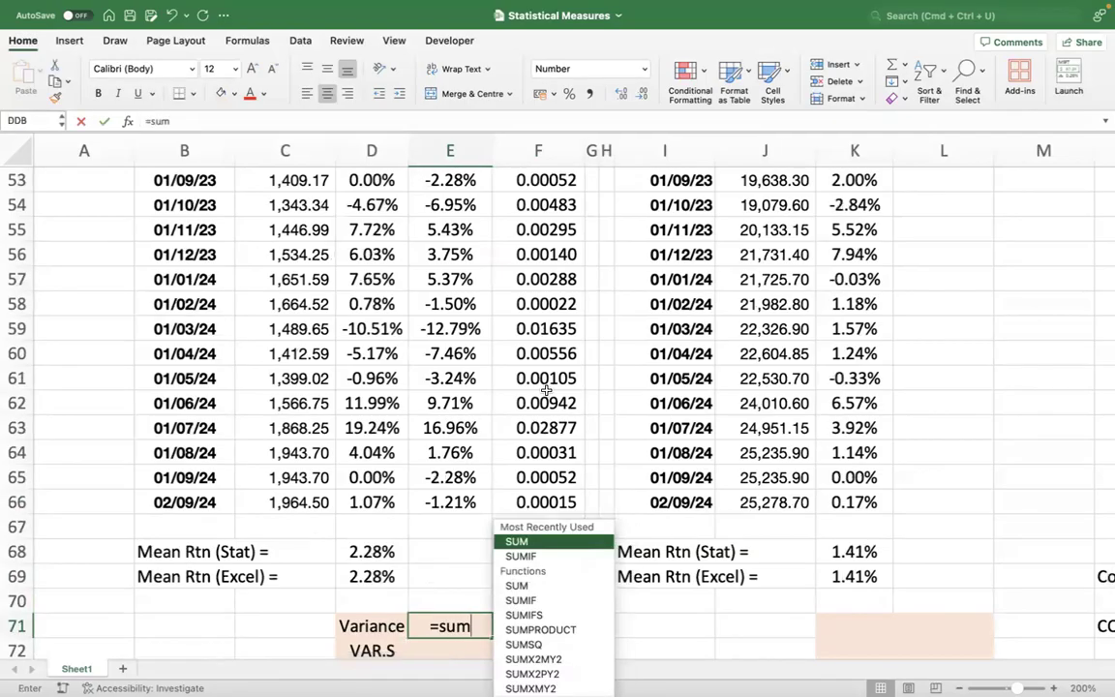
key("Up")
key("Up")
key("Up")
key("Up")
key("Up")
key("Right")
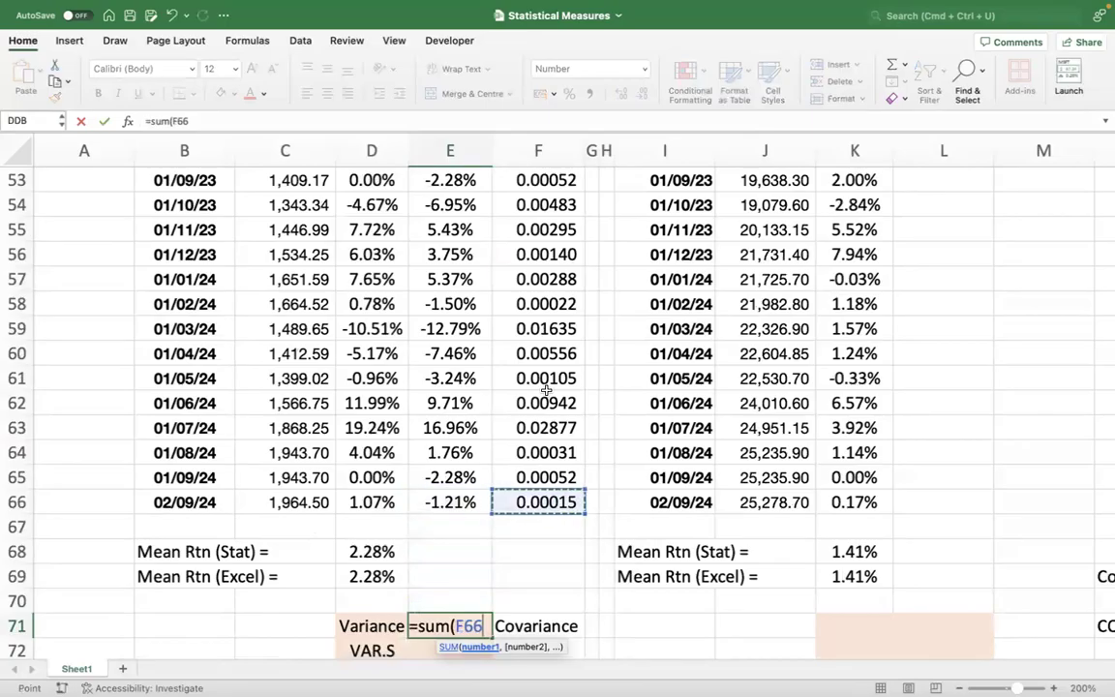
key("ctrl+shift+Up")
key("shift+Down")
type(")/")
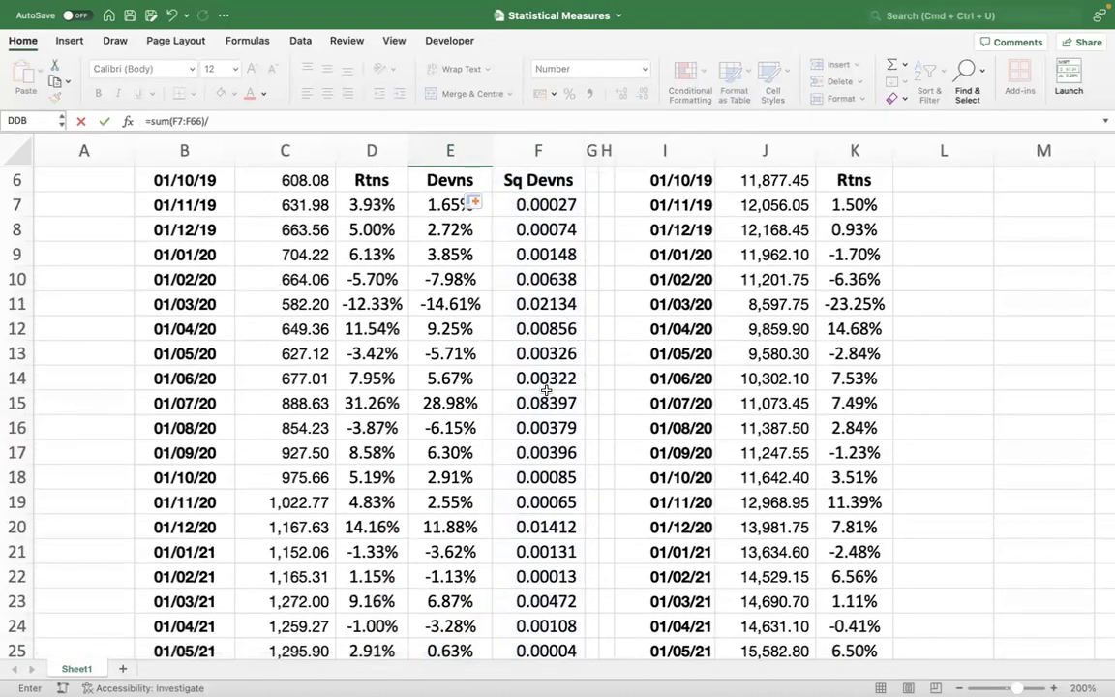
Complete the variance formula in E71 by dividing by (COUNT(F7:F66)-1).
type("(coun")
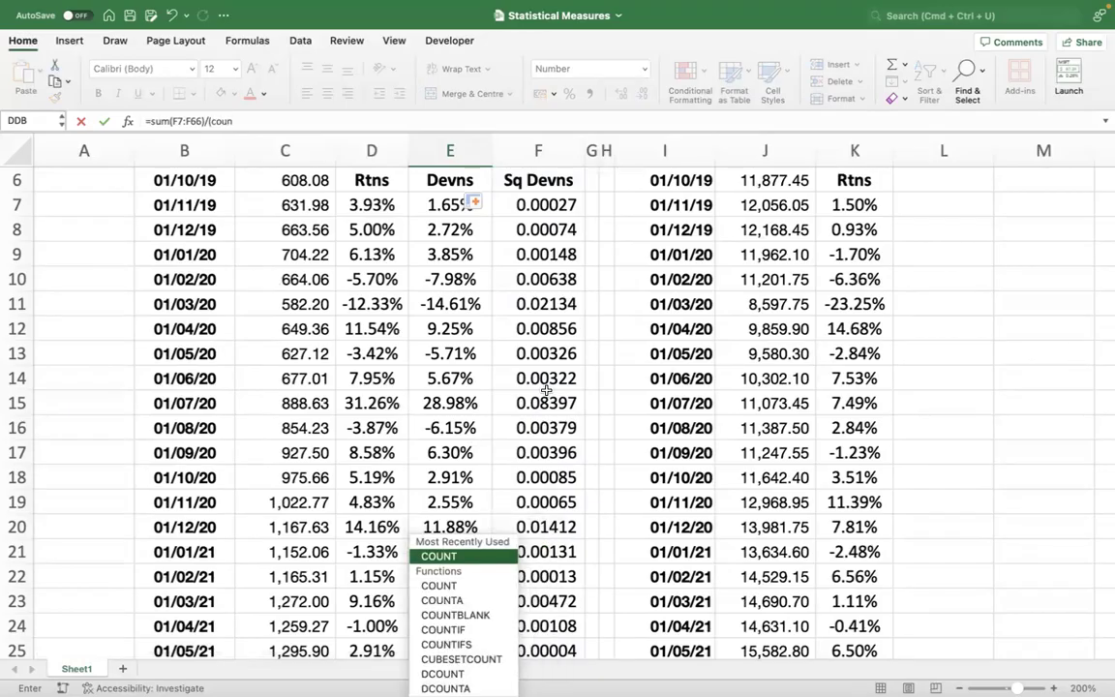
type("t(")
key("Up")
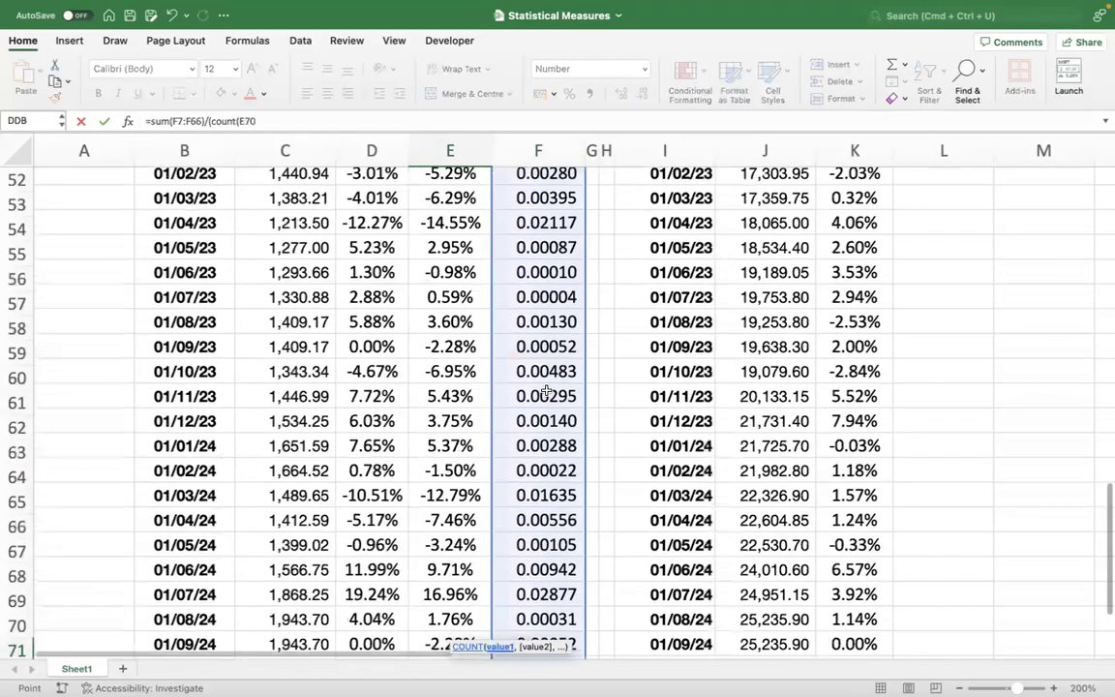
key("ctrl+shift+Up")
key("shift+Down")
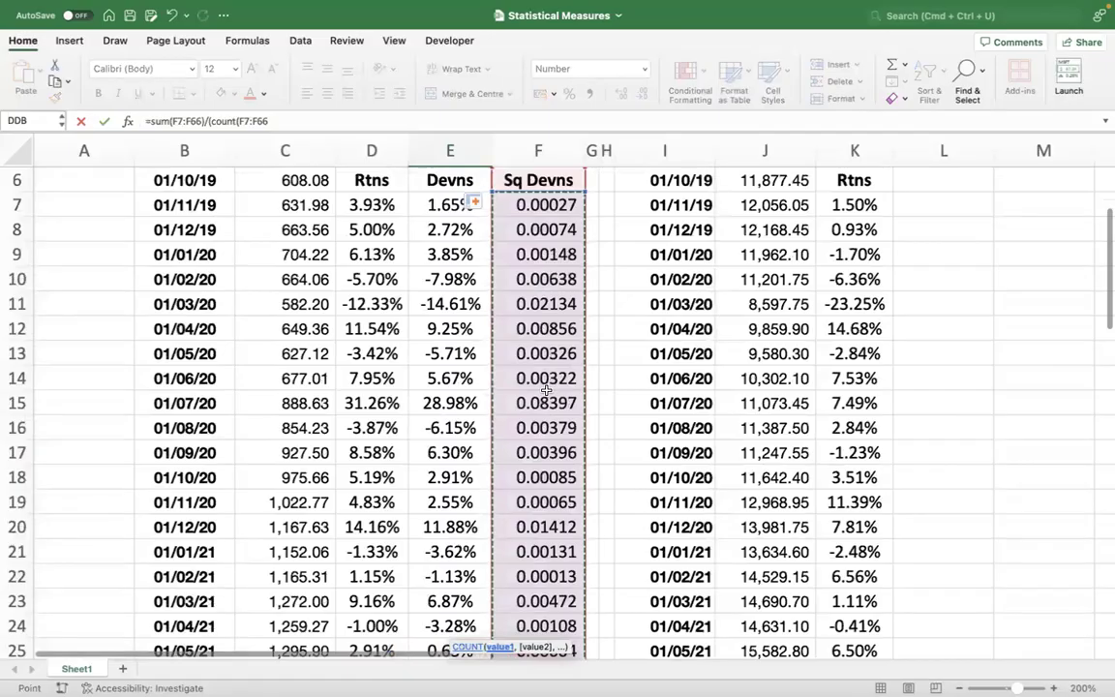
type(")-1)")
key("Return")
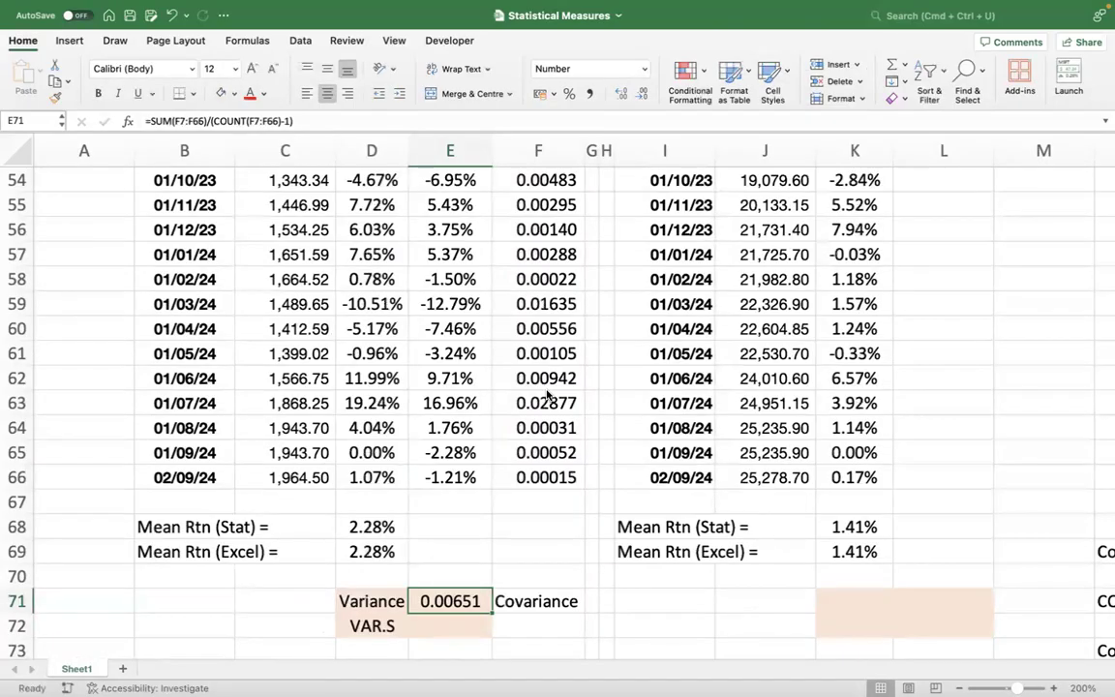
Draw an arrow about 1.19" high and 0.59" wide from the end of the Sq Devns column to the variance in E71.
left_click(70, 41)
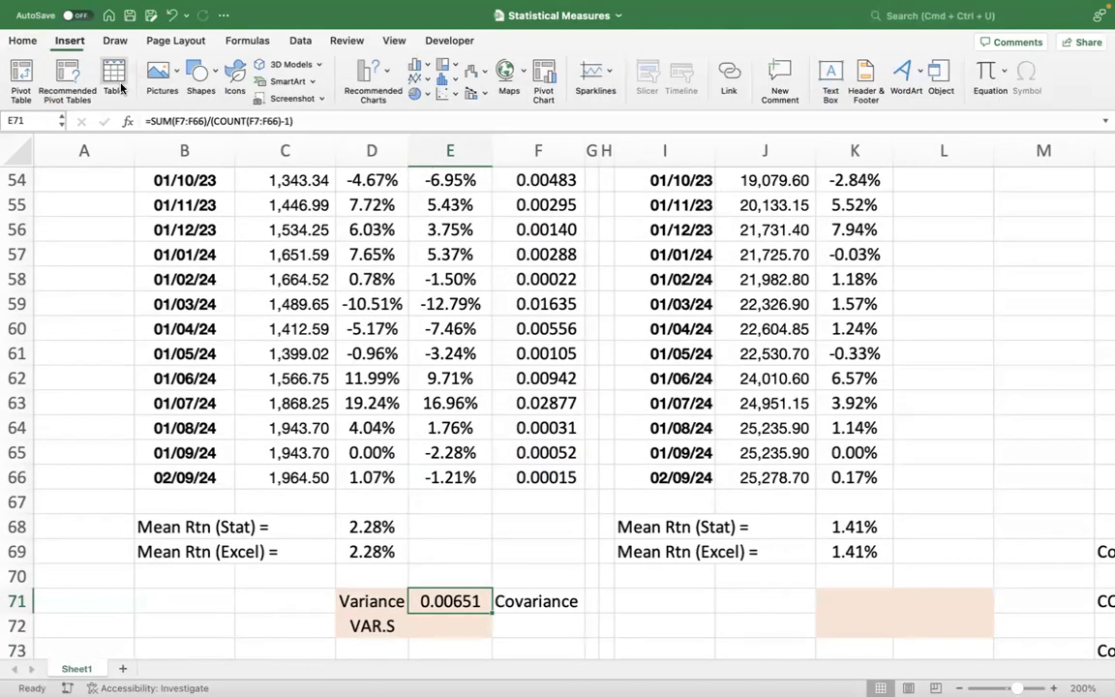
left_click(214, 81)
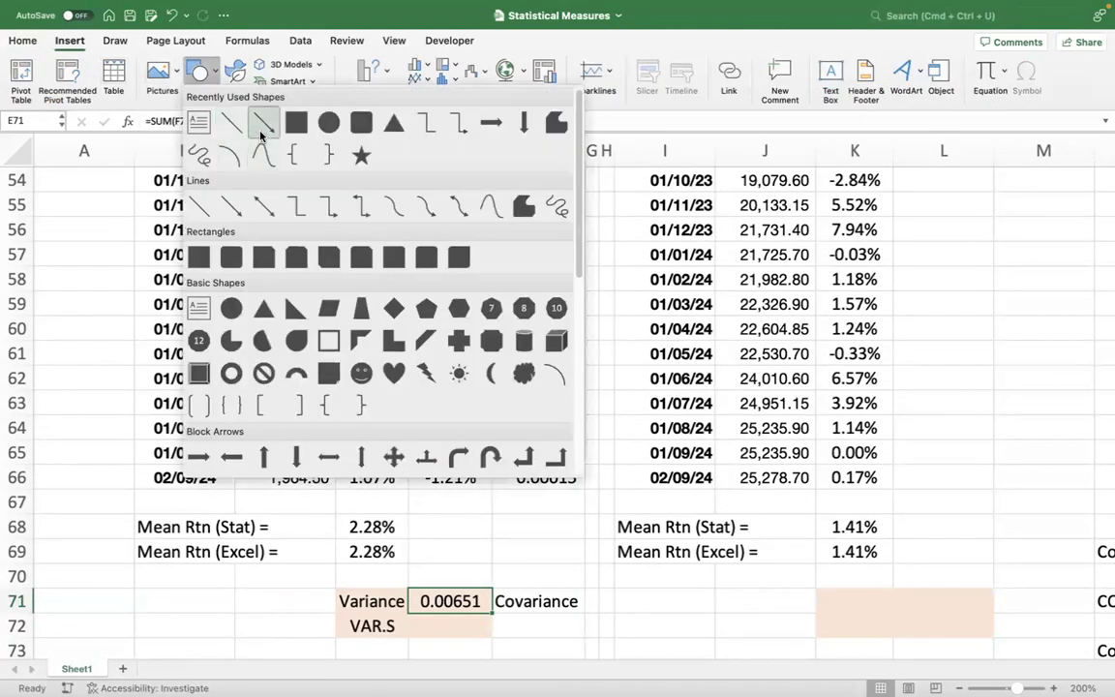
left_click(229, 154)
mouse_move(510, 460)
left_mouse_down()
mouse_move(621, 571)
mouse_move(448, 587)
left_mouse_up()
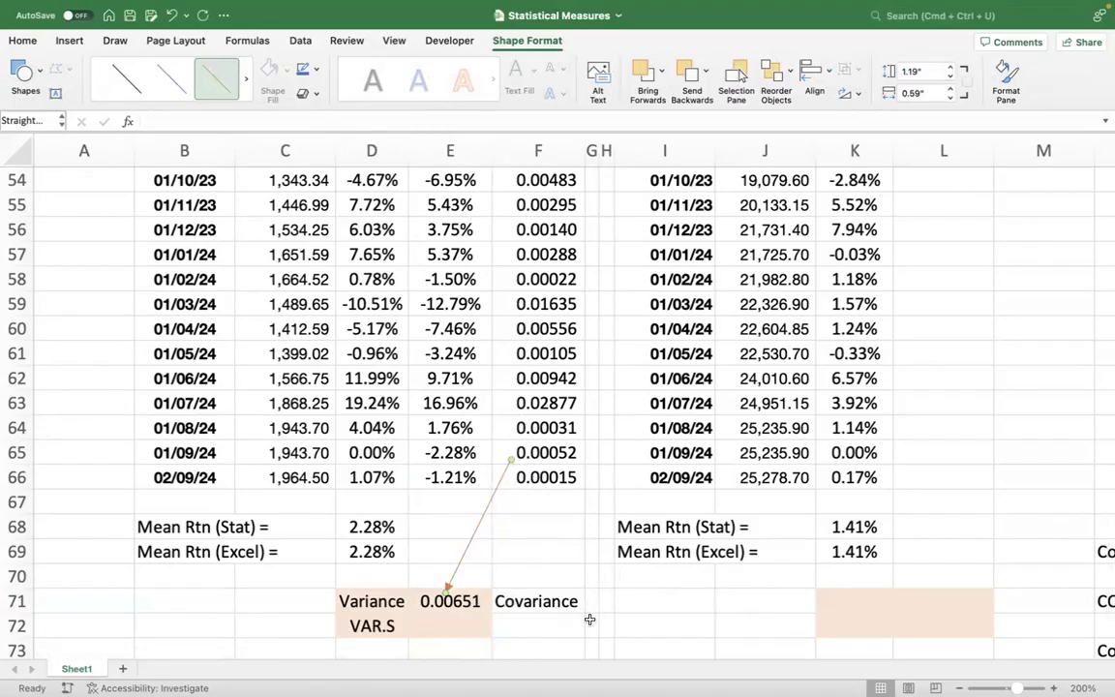
left_click(602, 657)
Check the ranges used by the INFOSYS variance formula in E71.
scroll(575, 483, "up", 10)
scroll(575, 483, "left", 5)
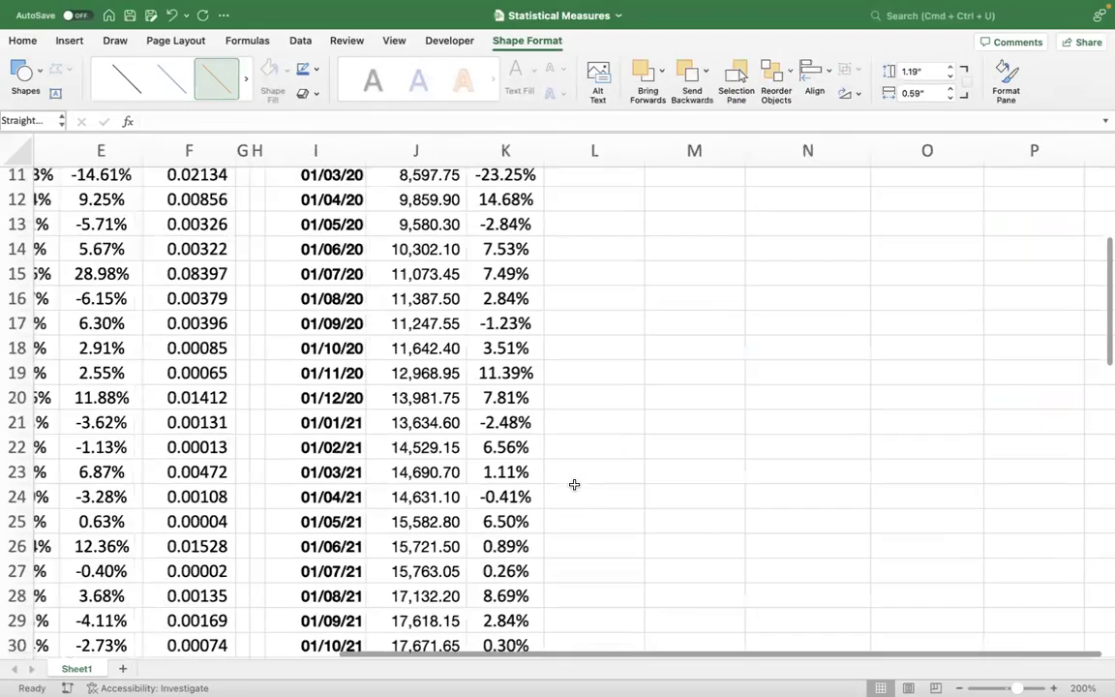
scroll(575, 483, "down", 15)
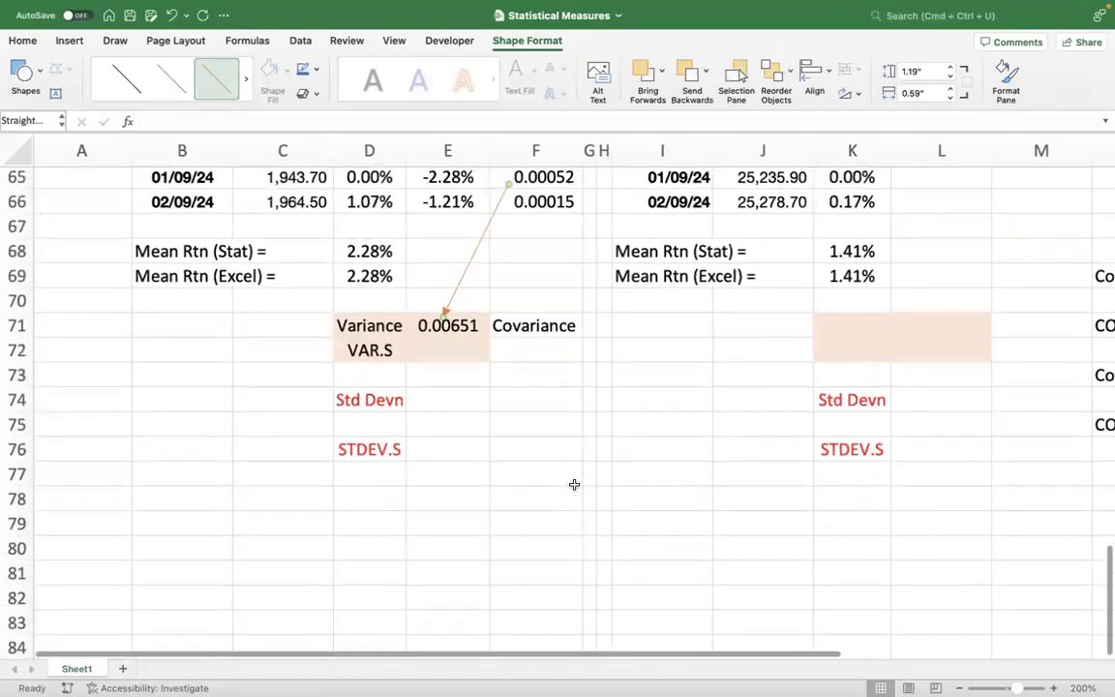
left_click(565, 346)
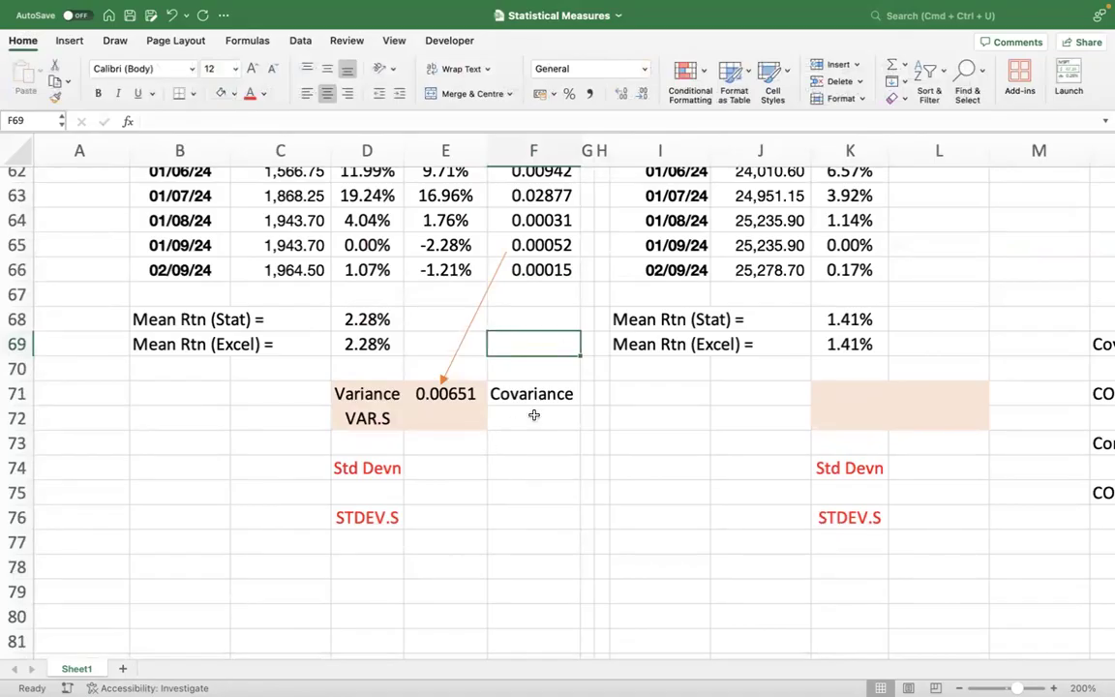
double_click(421, 393)
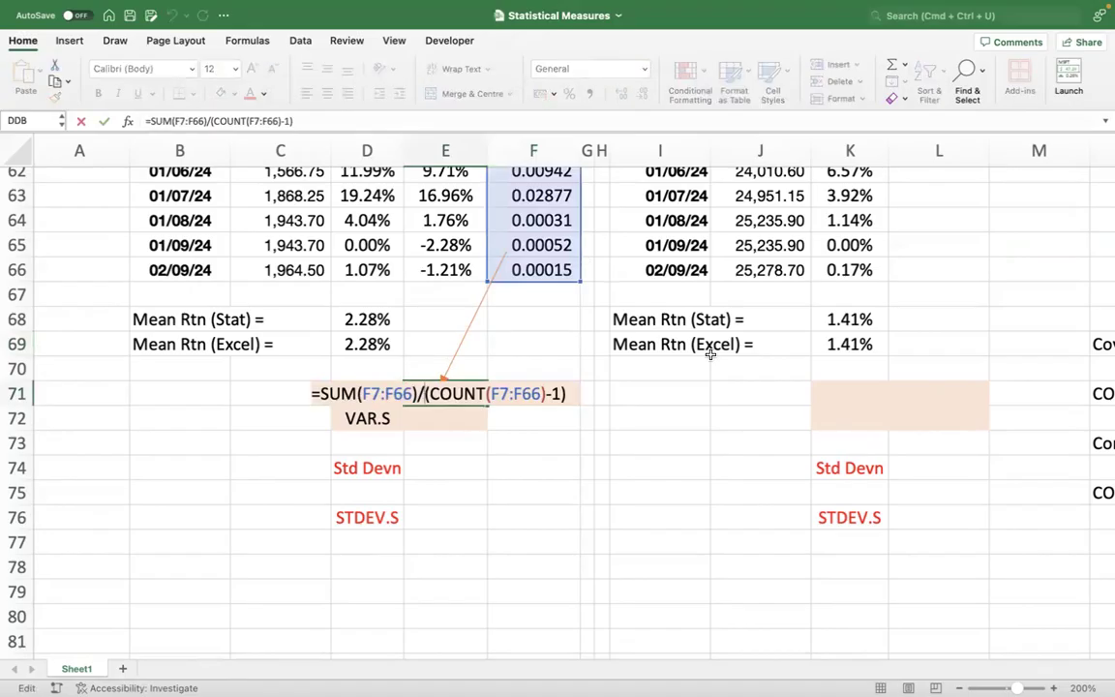
key("Escape")
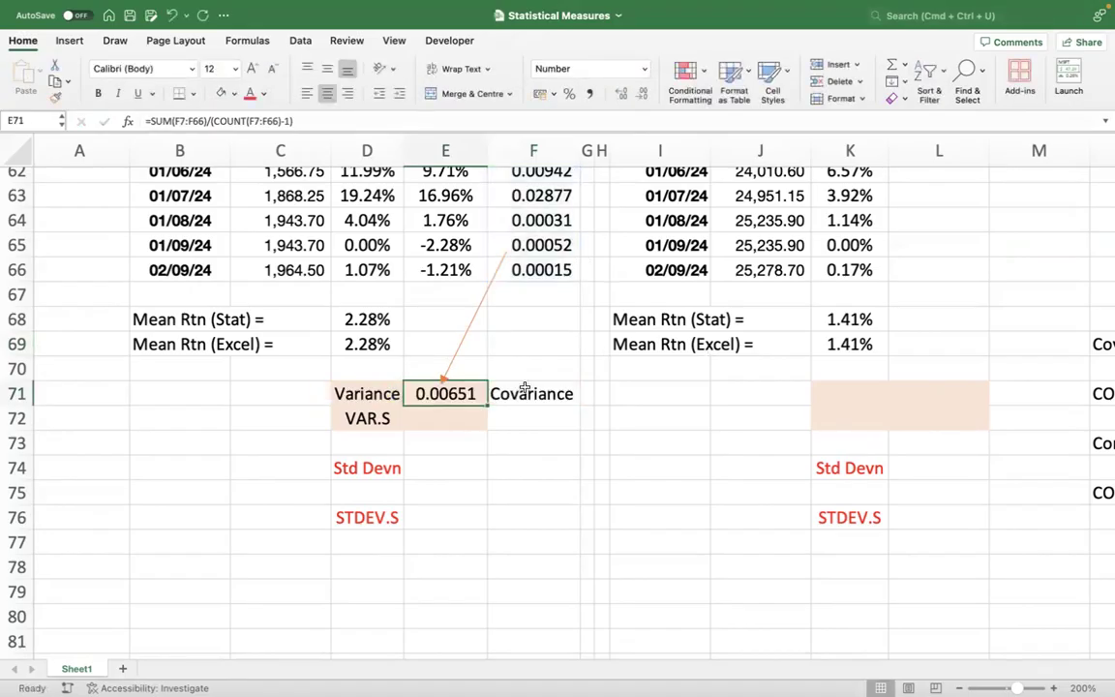
Calculate the INFOSYS sample variance in E72 as =VAR.S(D7:D66) from the monthly returns.
left_click(453, 426)
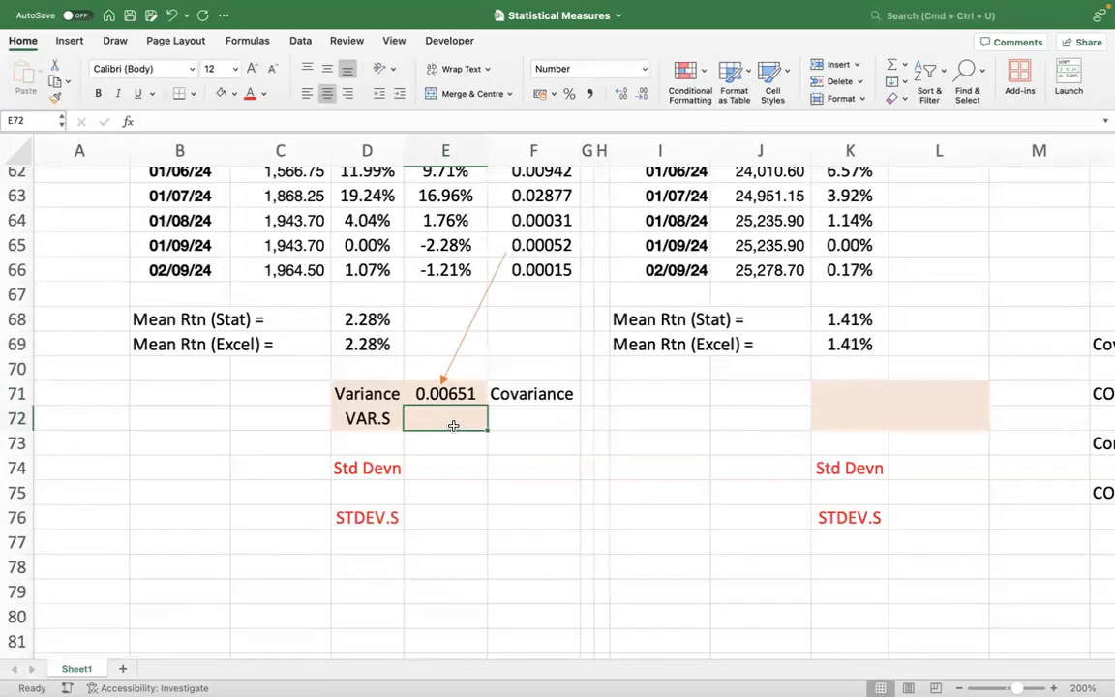
type("=var.s")
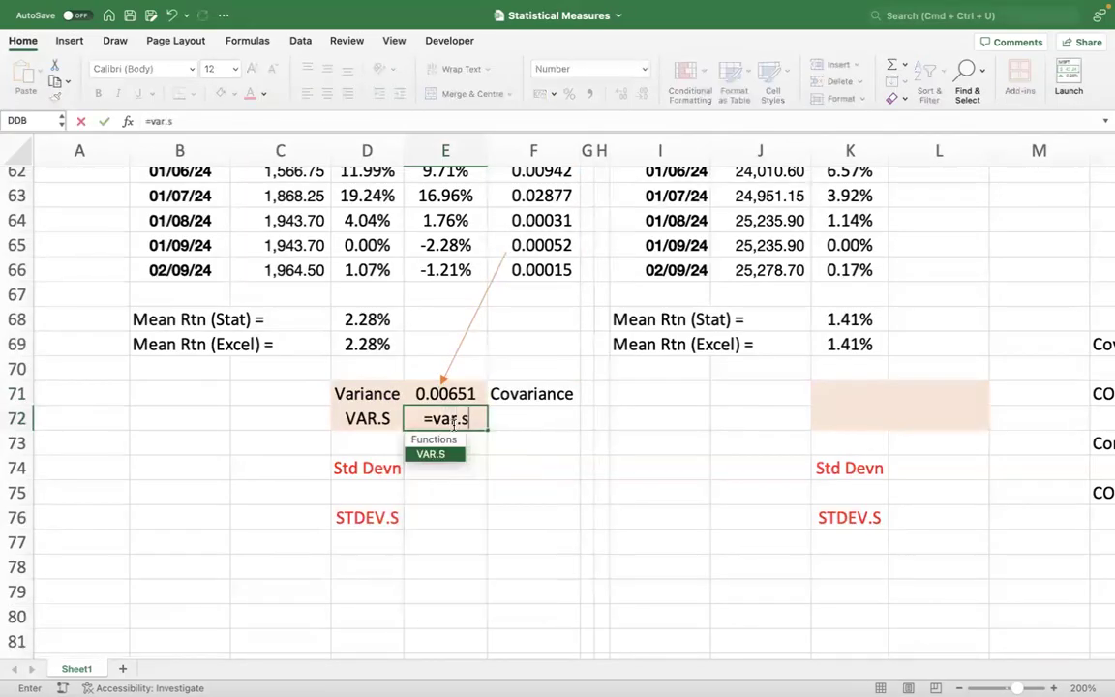
type("(")
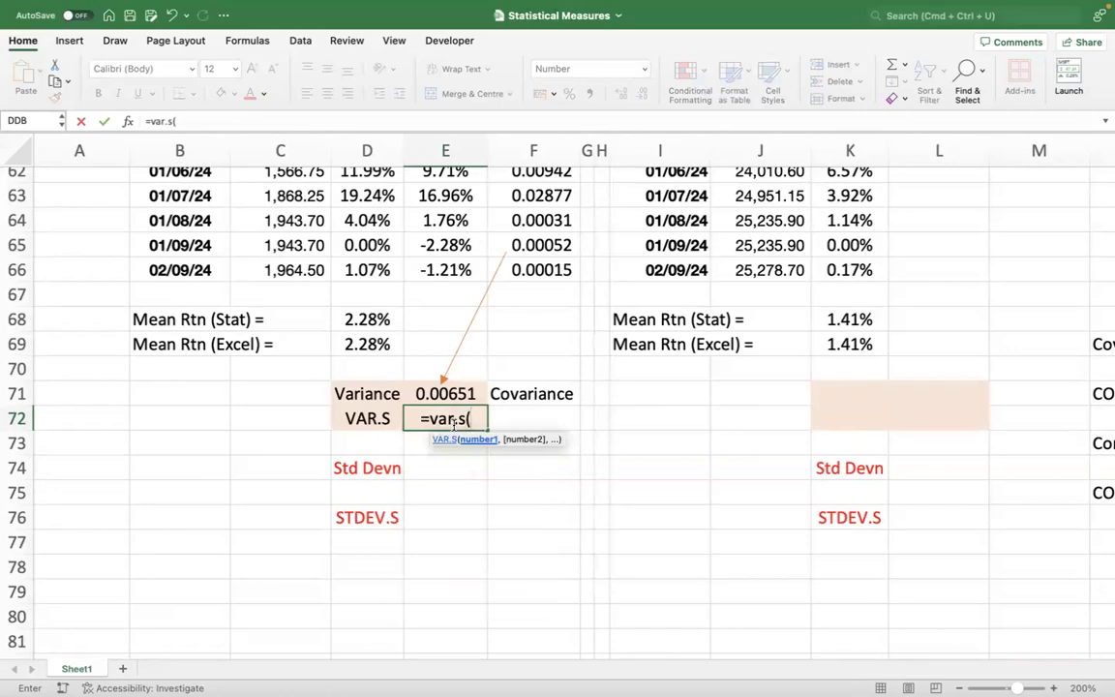
key("Up")
key("Up")
key("Up")
key("Up")
key("Up")
key("Up")
key("Left")
key("ctrl+shift+Up")
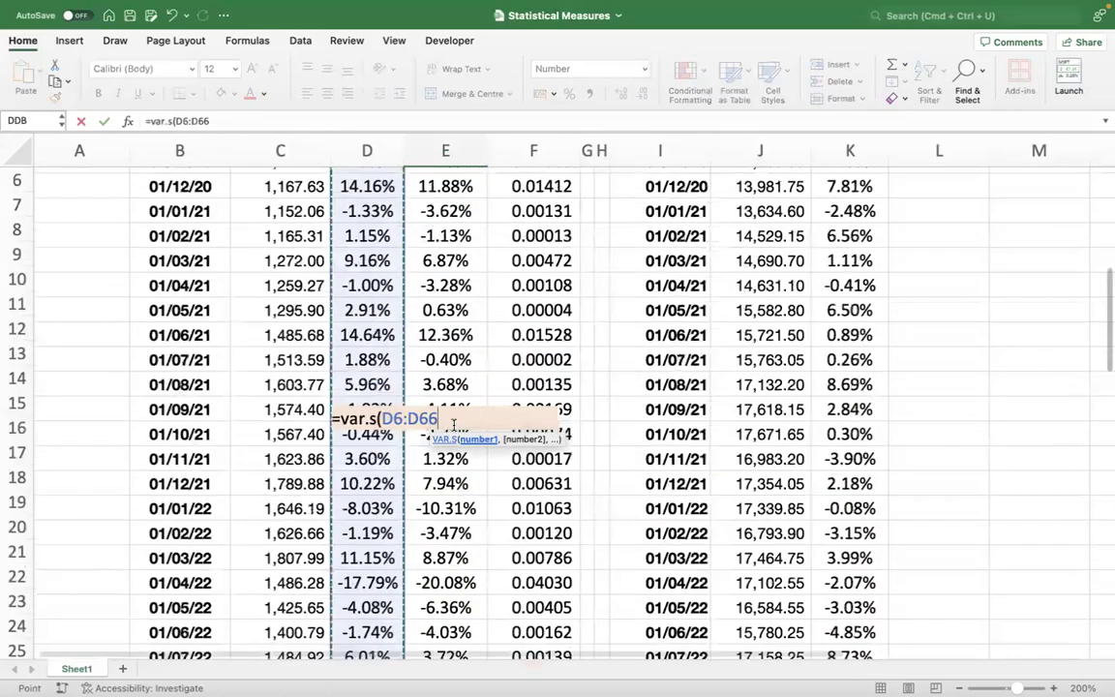
key("shift+Down")
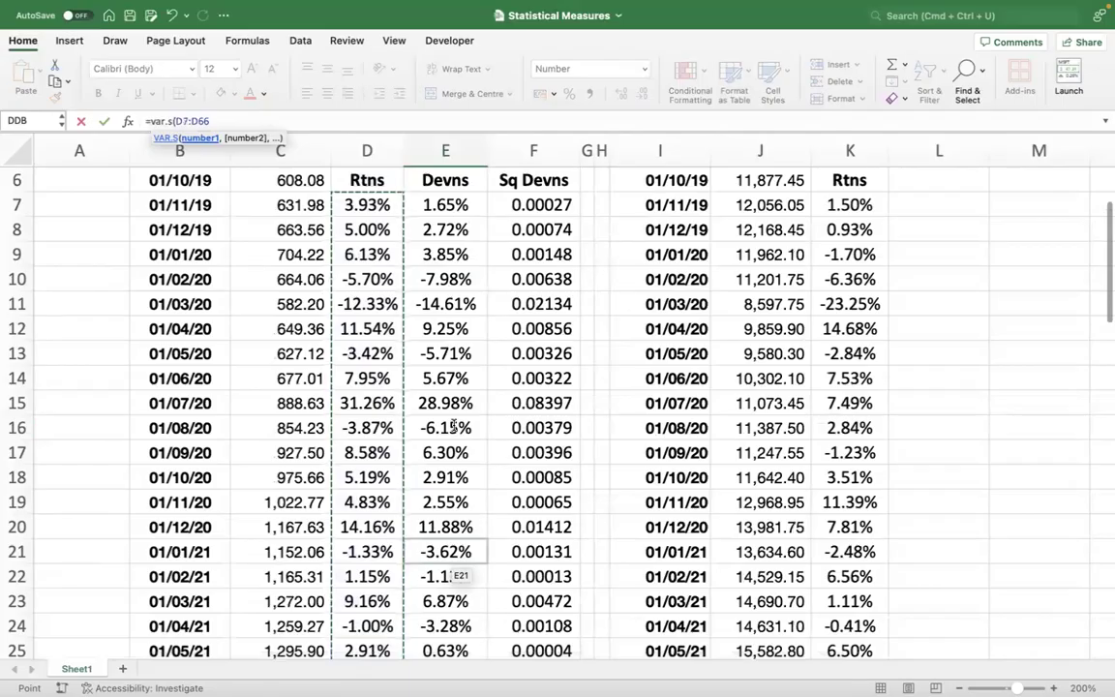
type(")")
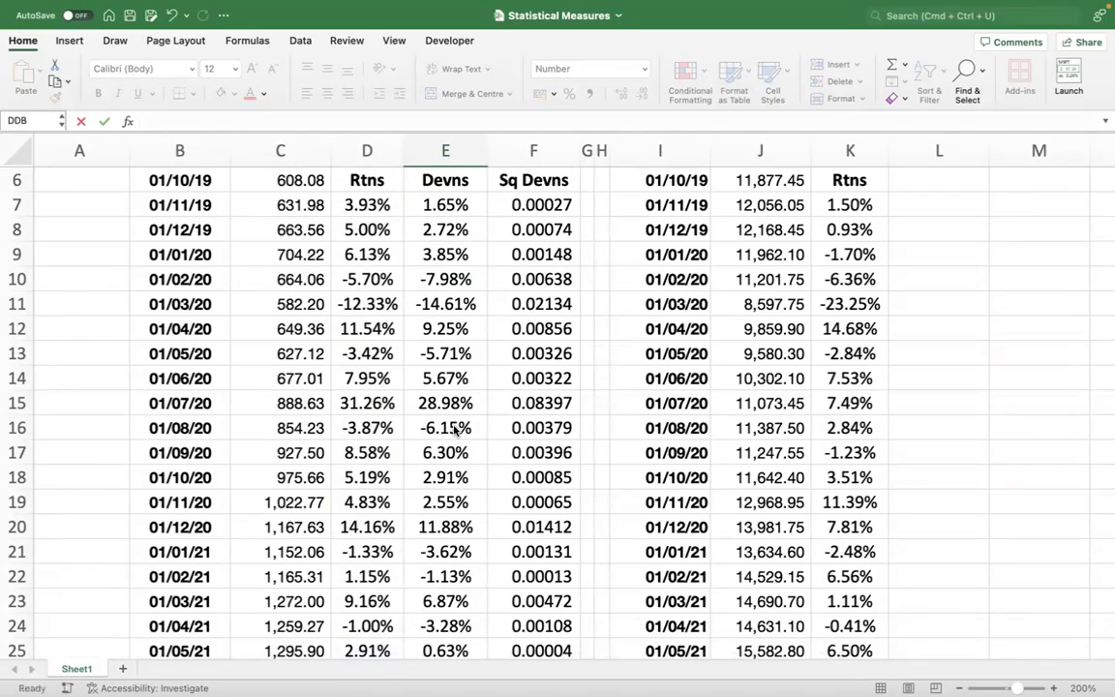
key("Return")
key("Up")
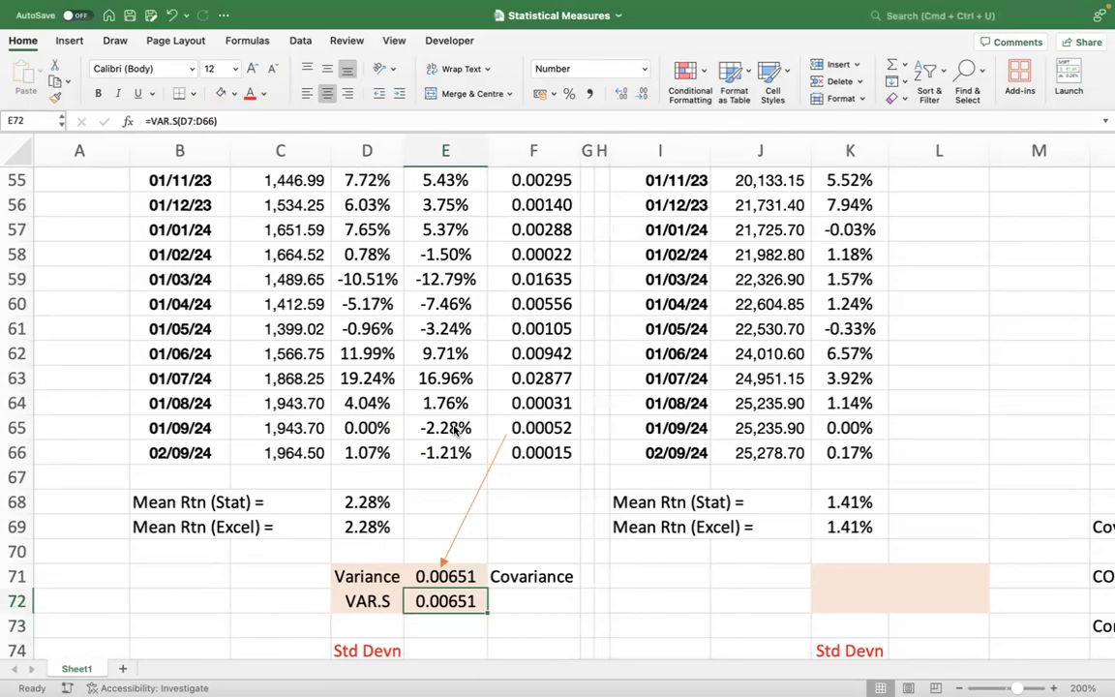
Copy the Devns and Sq Devns headings from E6:F6 to L6:M6 in the NIFTY 50 table.
scroll(454, 431, "down", 6)
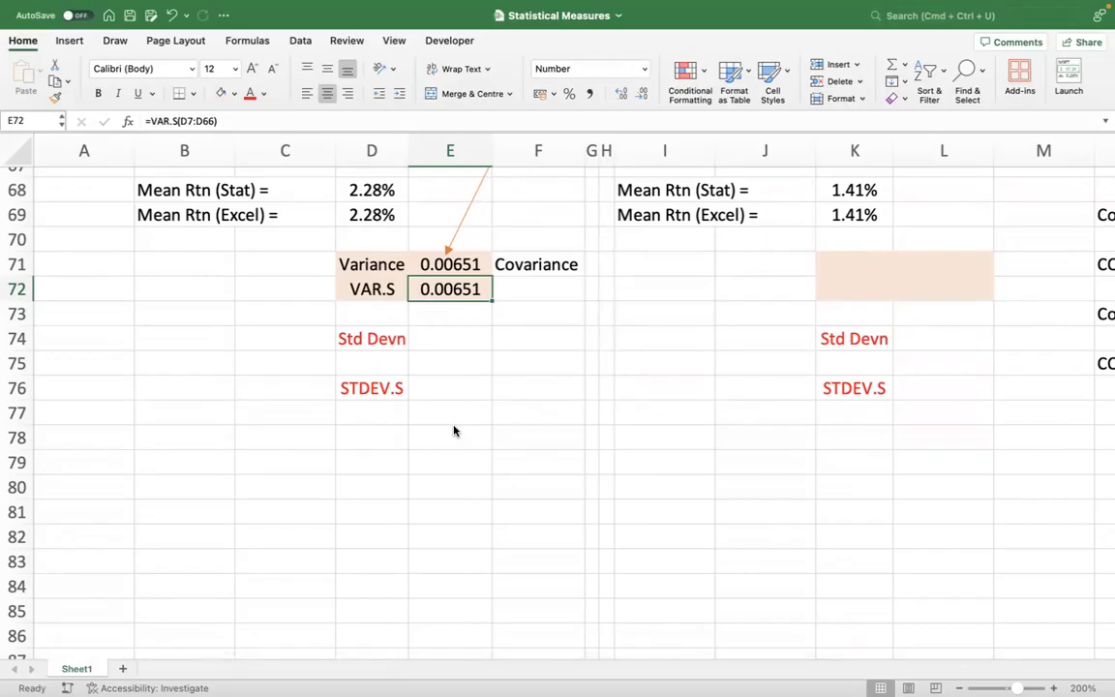
scroll(488, 391, "up", 15)
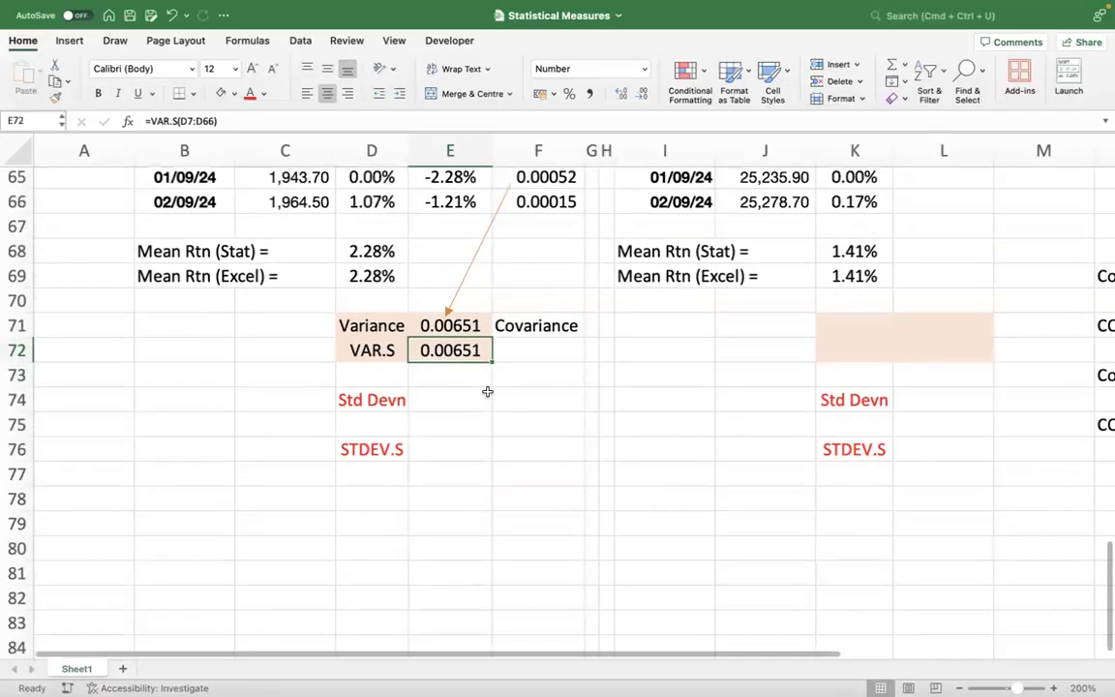
scroll(488, 391, "up", 5)
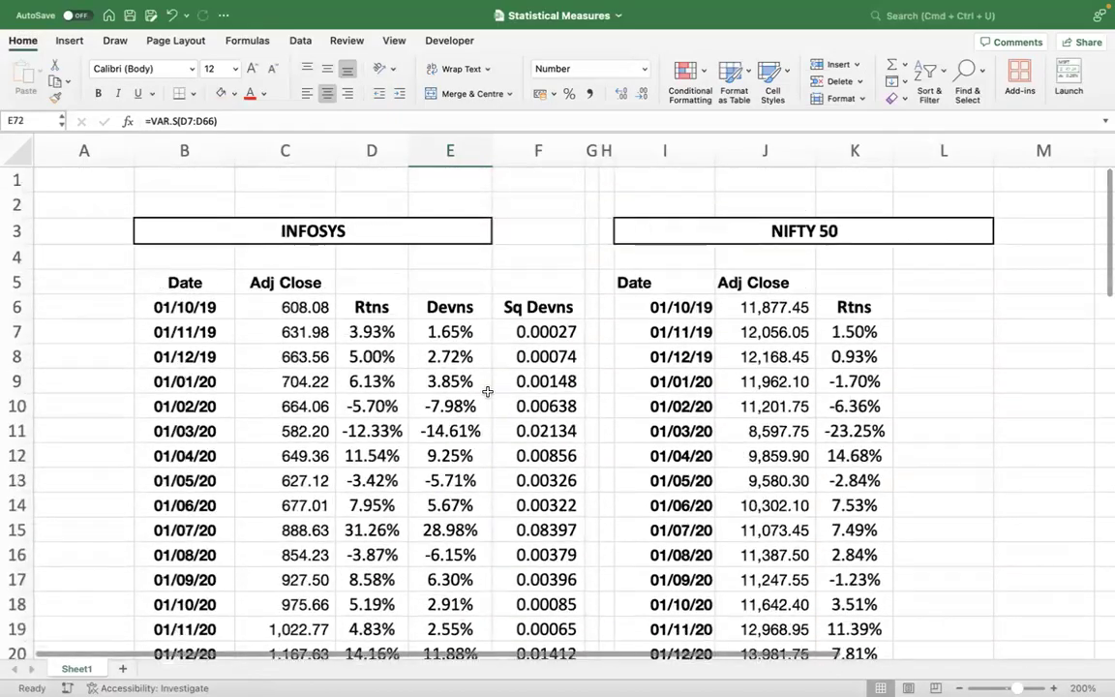
left_click(900, 295)
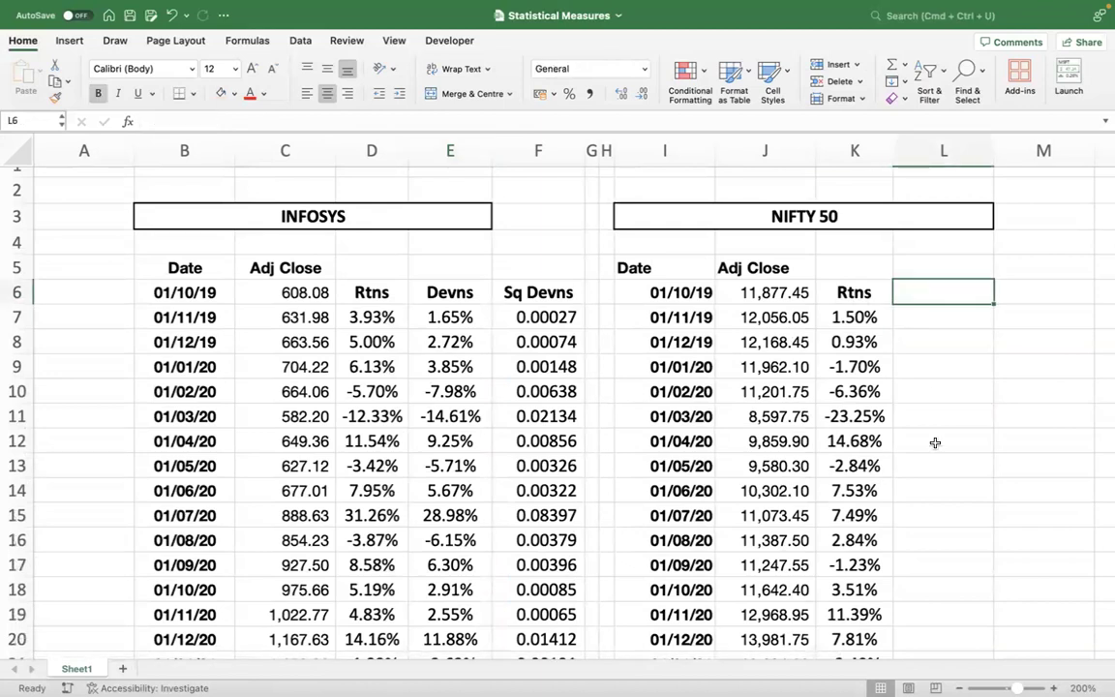
key("Left")
key("Left")
key("Left")
key("Left")
key("Left")
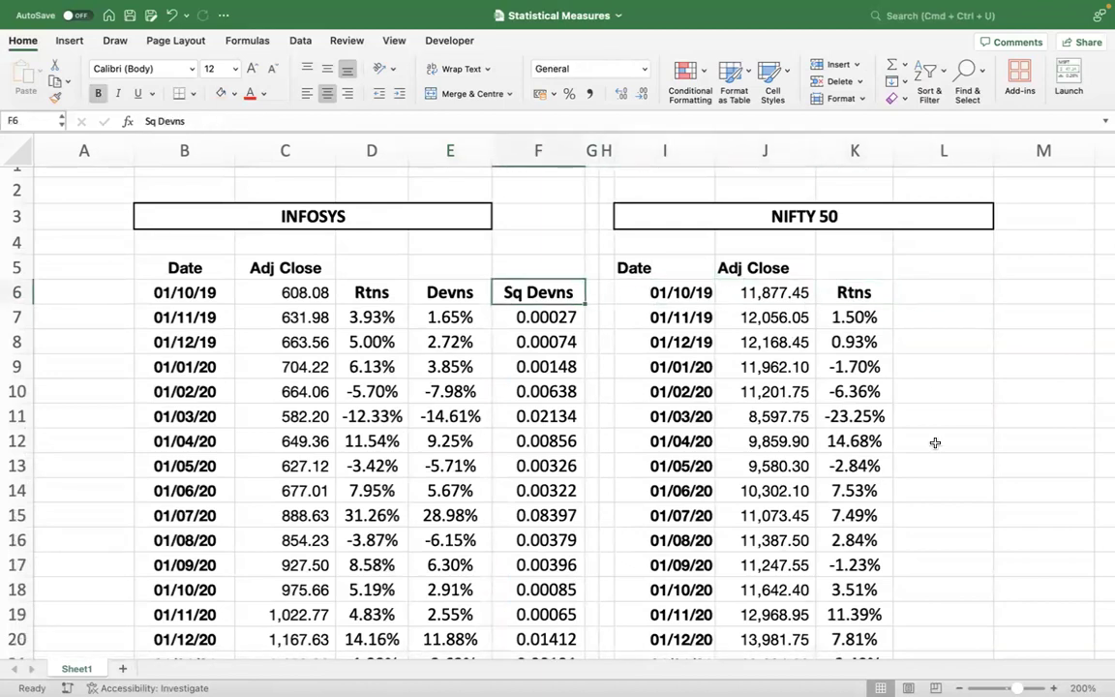
key("shift+Right")
key("super+c")
key("Right")
key("Right")
key("Right")
key("Right")
key("Right")
key("Right")
key("Right")
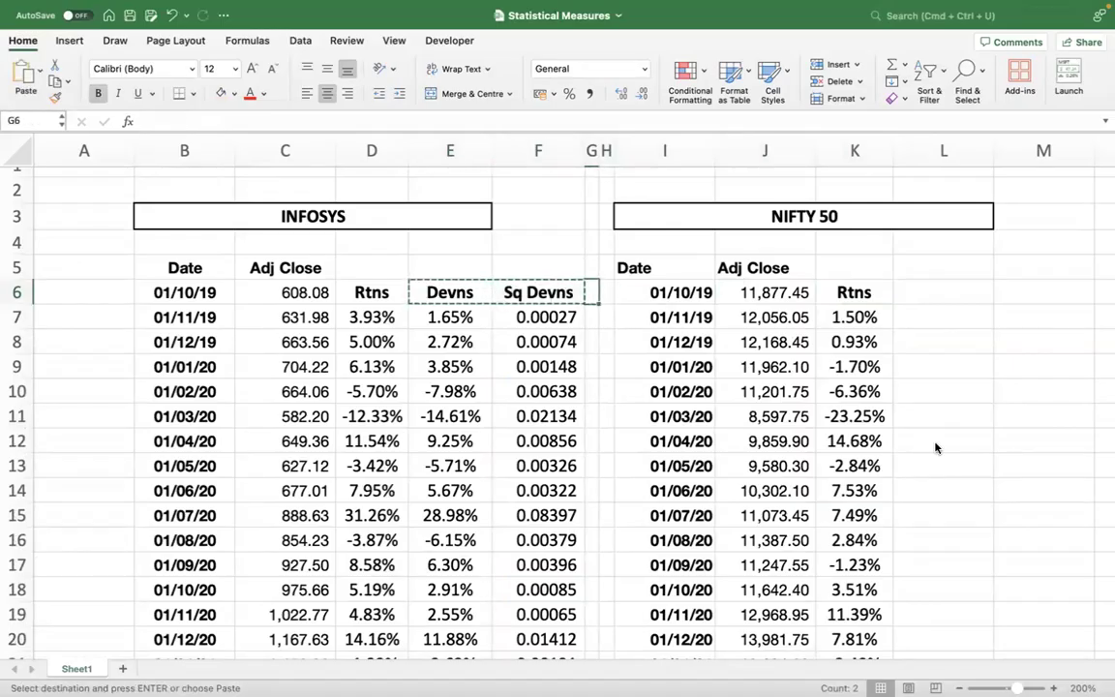
key("Return")
key("Right")
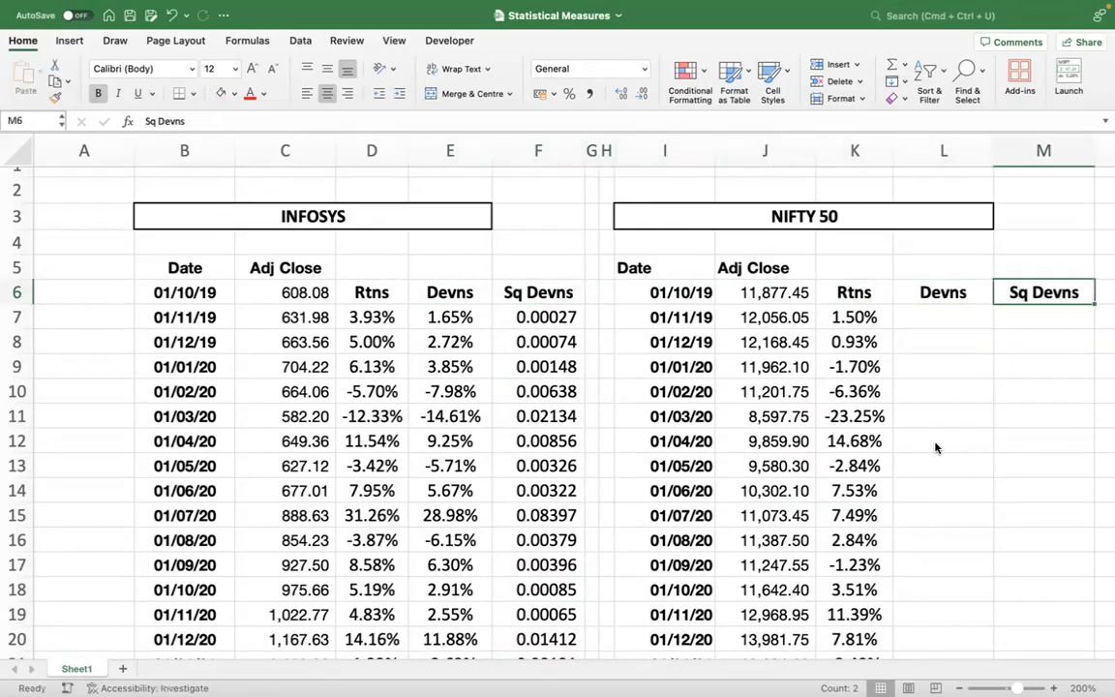
key("Down")
key("Down")
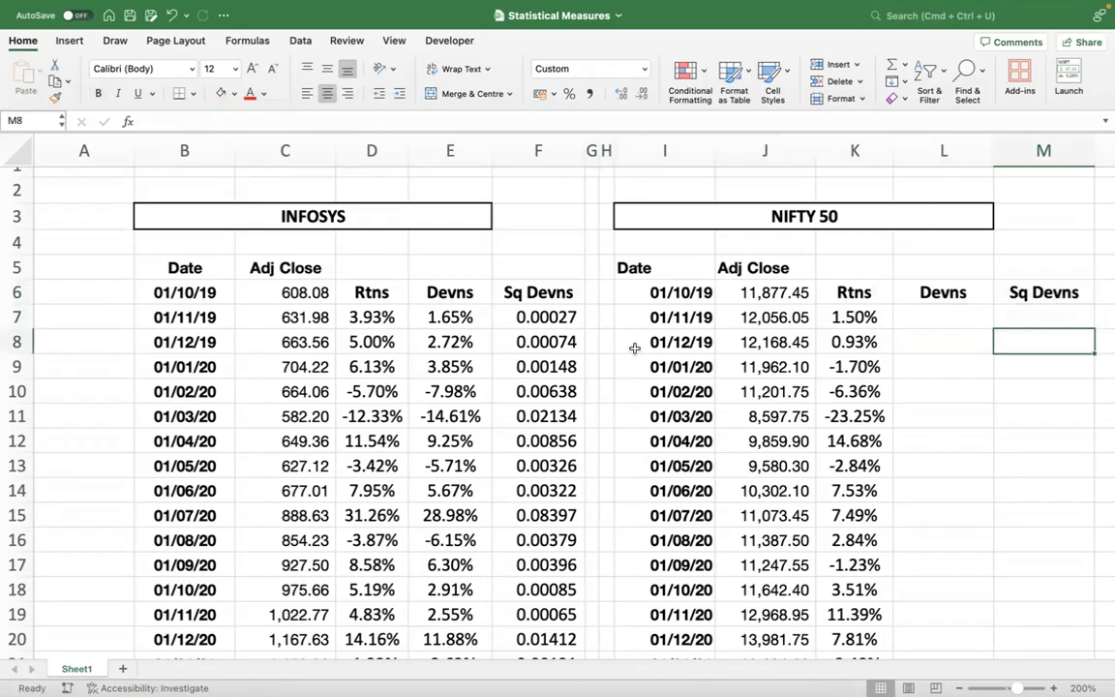
Extend the merged and centred INFOSYS title across B3:F3.
left_click_drag(192, 217, 527, 216)
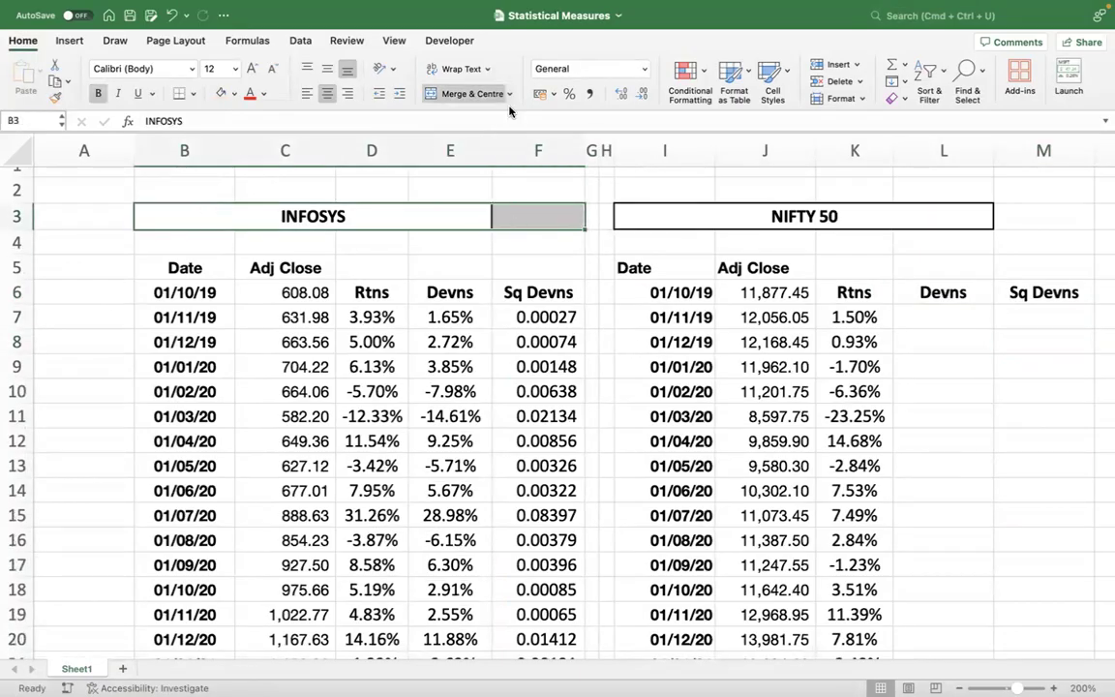
left_click(473, 94)
left_click(473, 94)
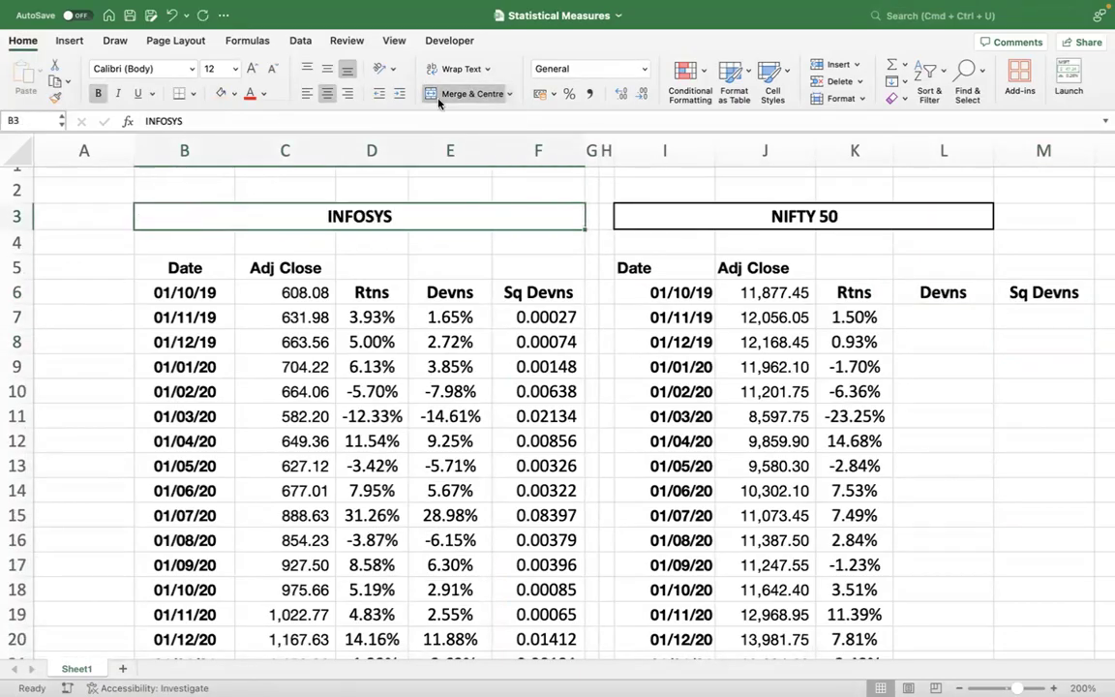
Outline the INFOSYS title with a box border, and extend the merged NIFTY 50 title across I3:M3 with the same border.
left_click(192, 94)
left_click(218, 272)
left_click(762, 220)
key("shift+Right")
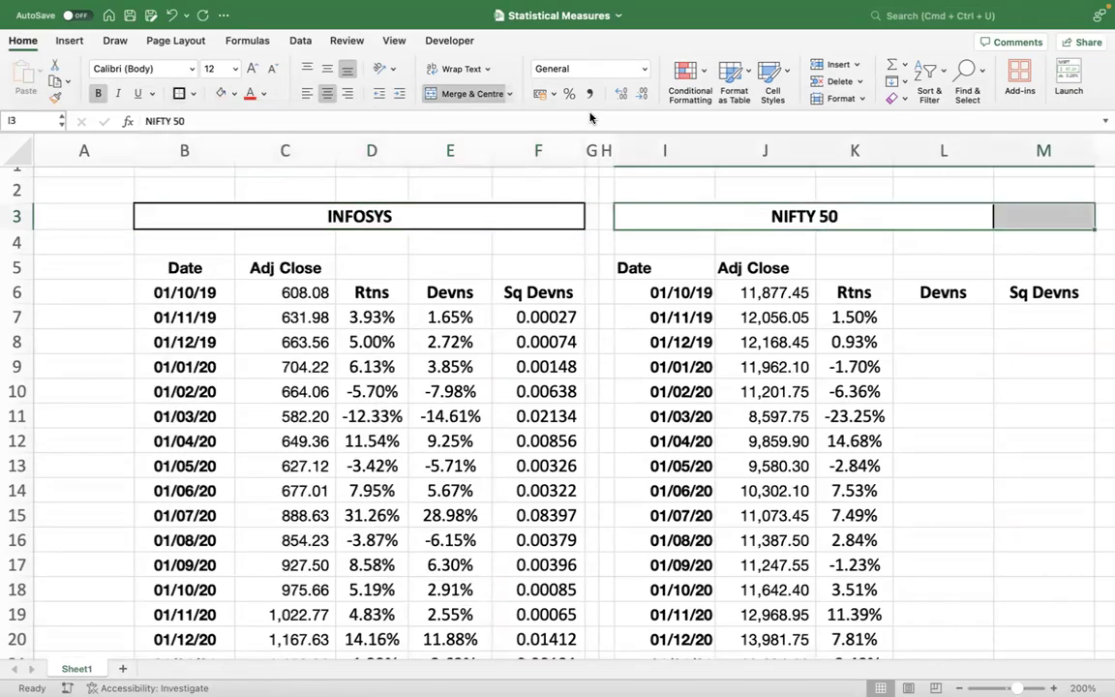
left_click(459, 94)
left_click(459, 94)
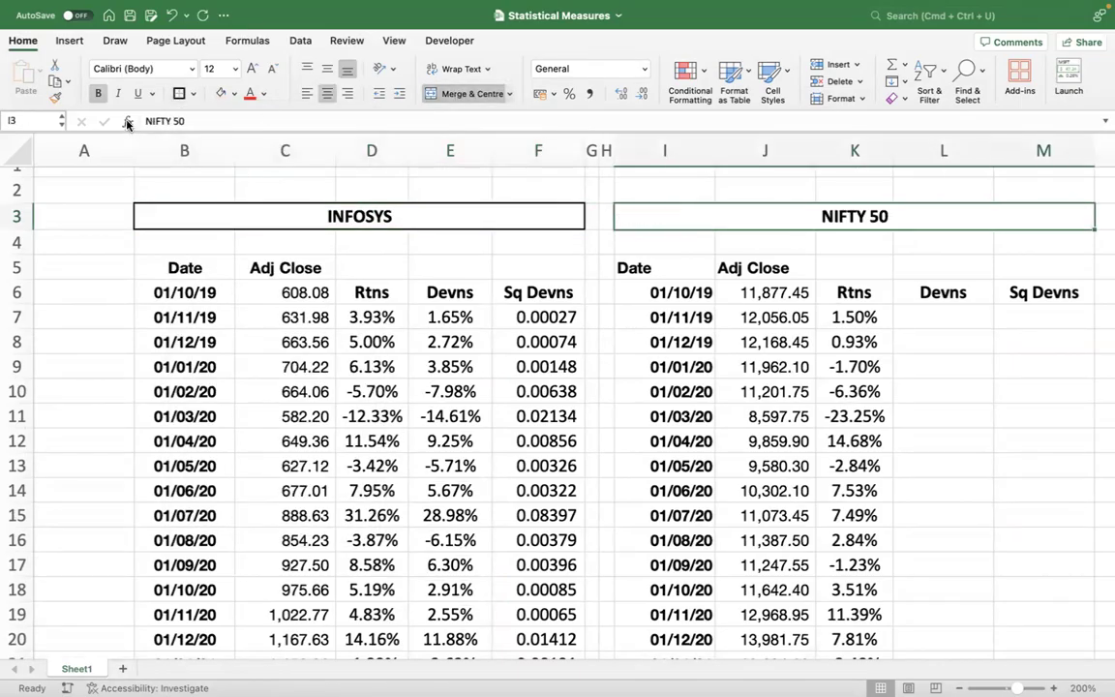
left_click(179, 93)
Calculate the first NIFTY 50 deviation in L7 as =K7-K68, the monthly return minus the mean return.
left_click(989, 393)
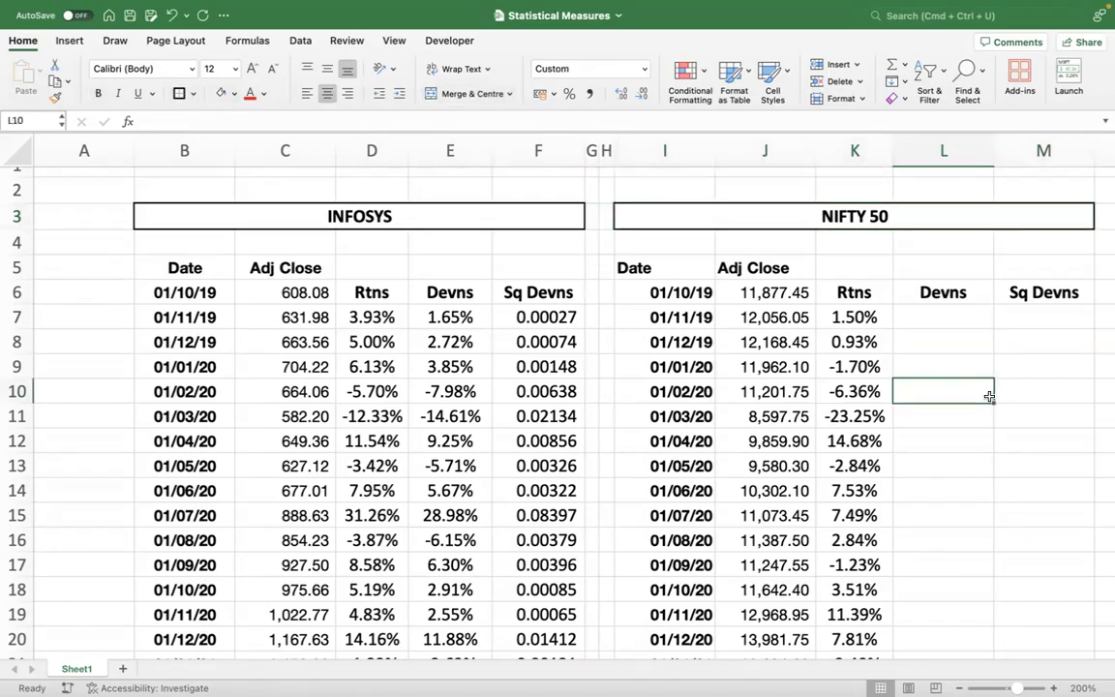
key("Up")
key("Up")
key("Up")
type("=K7-")
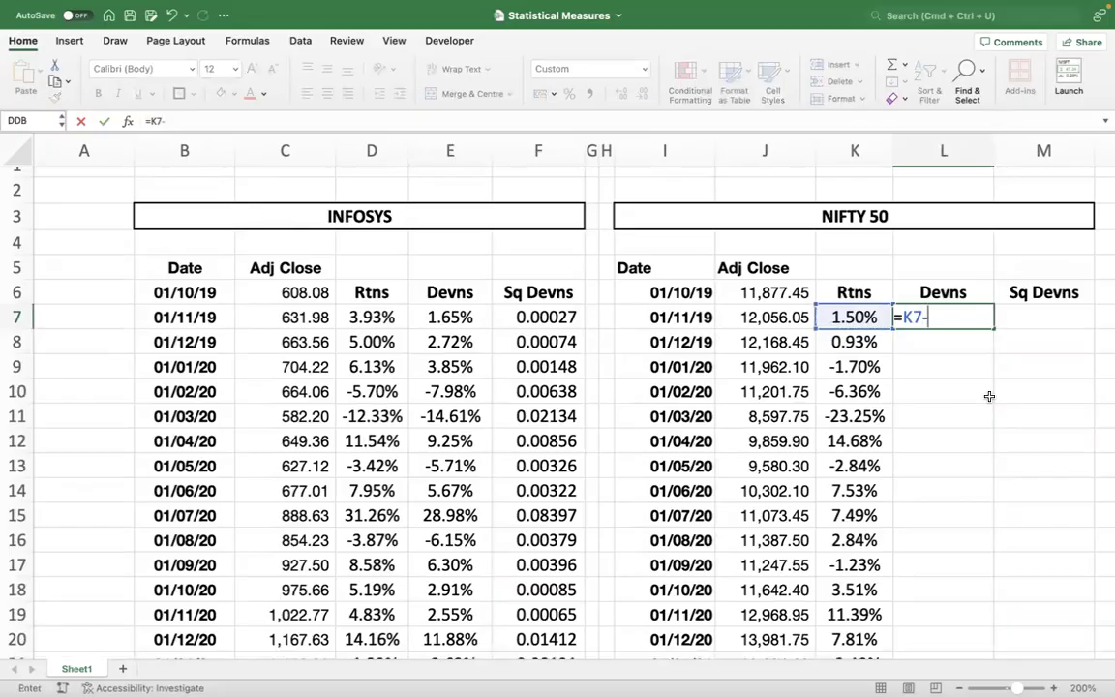
key("Left")
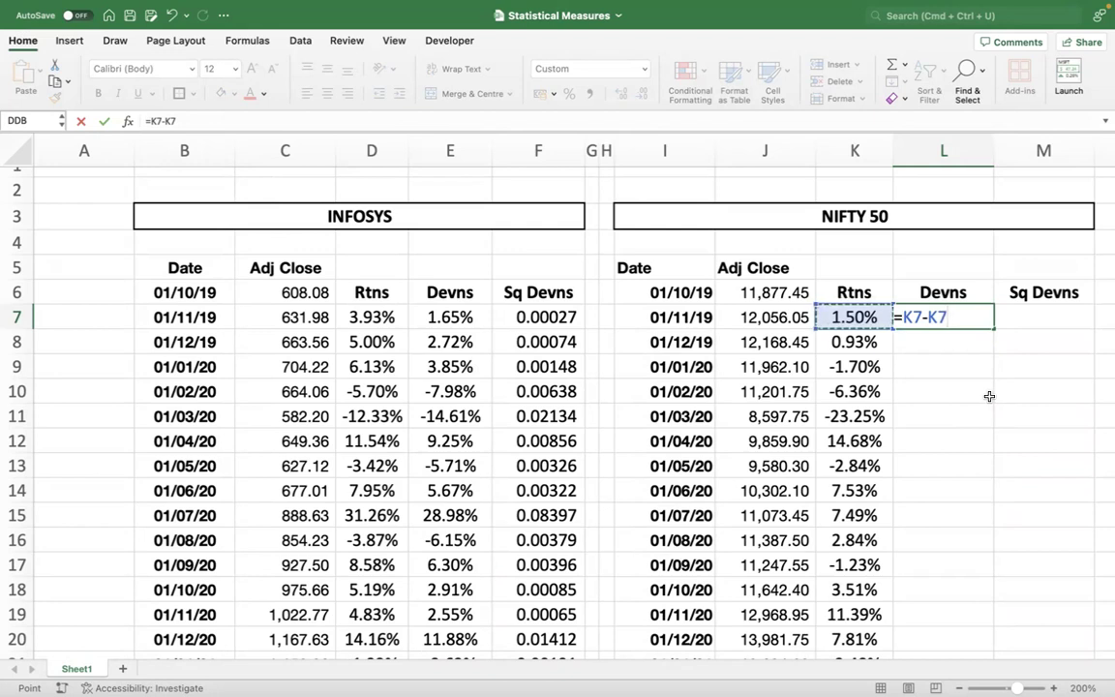
key("BackSpace")
key("BackSpace")
key("BackSpace")
key("BackSpace")
key("BackSpace")
key("BackSpace")
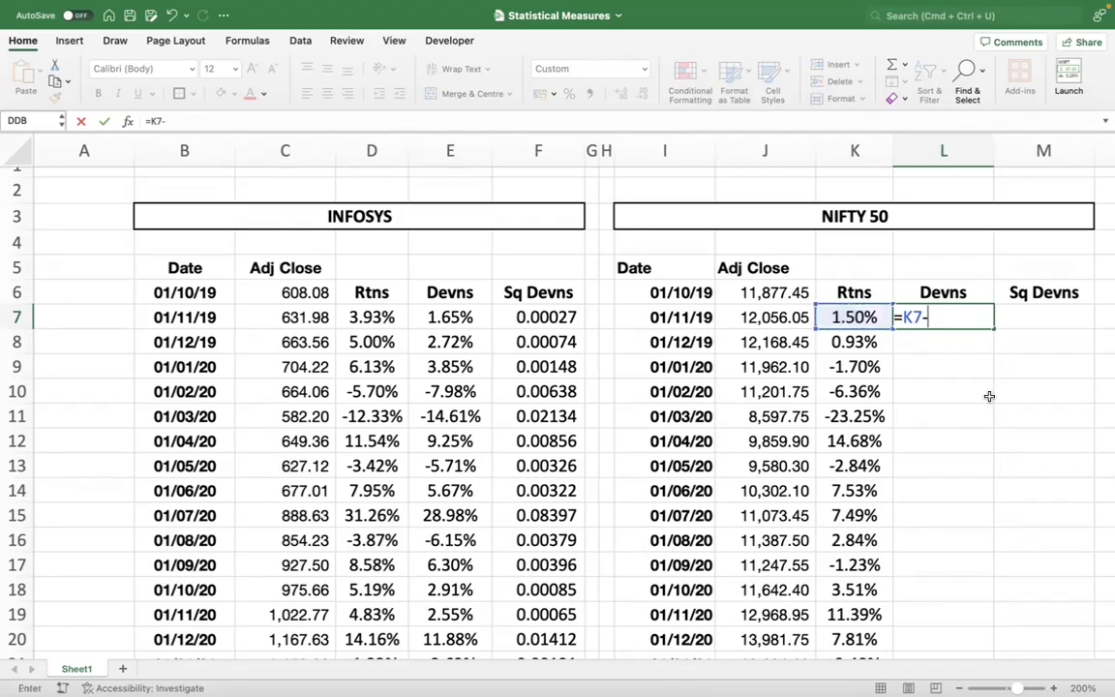
type("=K7-")
key("Left")
key("ctrl+Down")
key("Down")
key("Down")
key("Down")
key("Up")
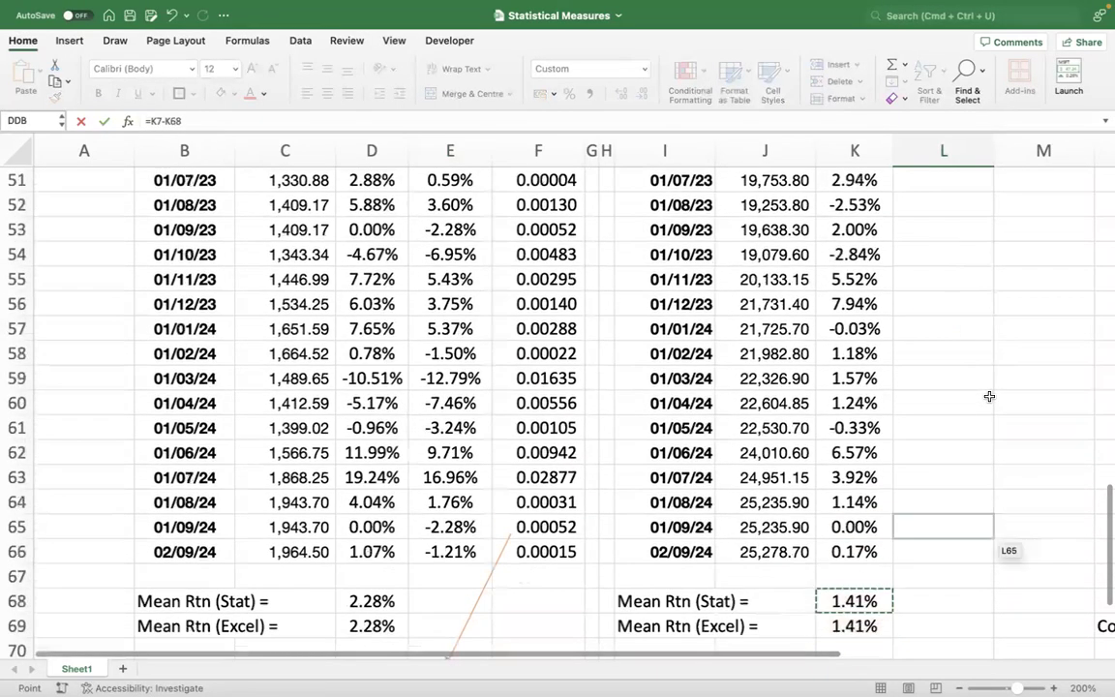
key("Return")
key("Up")
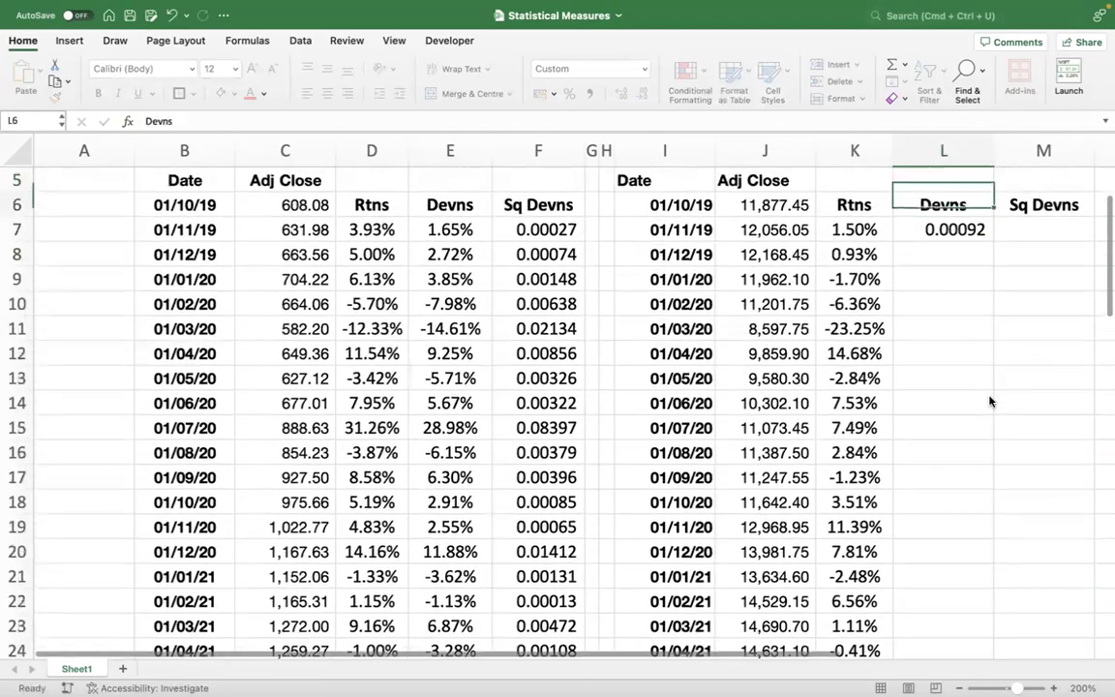
key("Down")
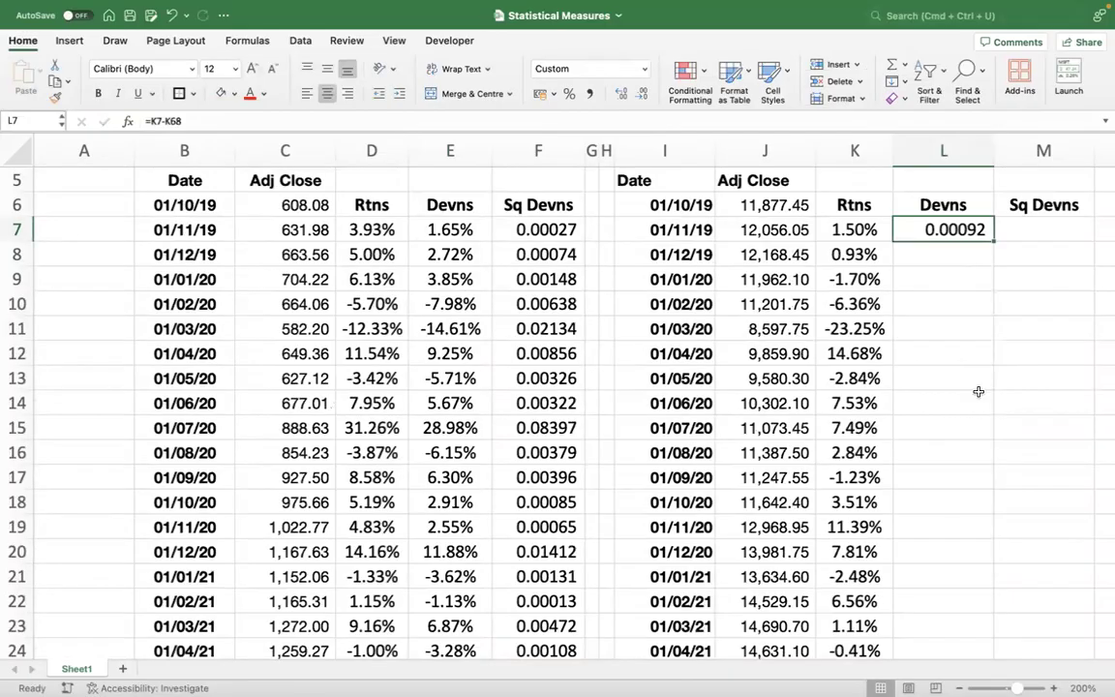
Make the mean reference in L7 absolute as $K$68 and fill the deviation formula down to L66.
left_click(167, 120)
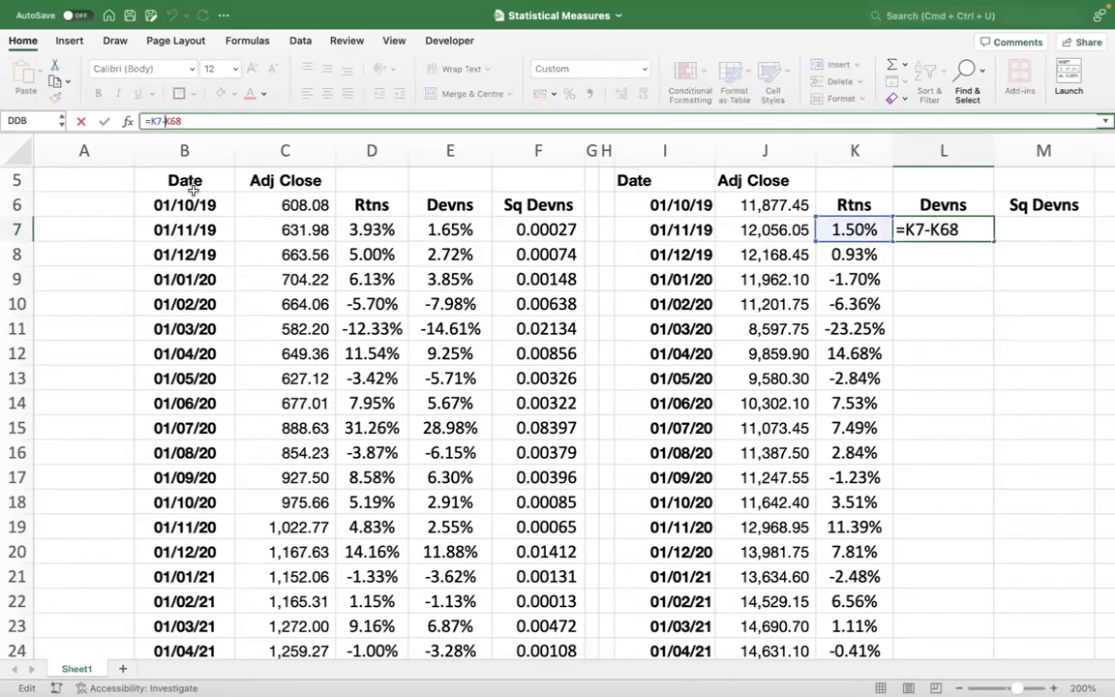
key("F4")
key("shift+Return")
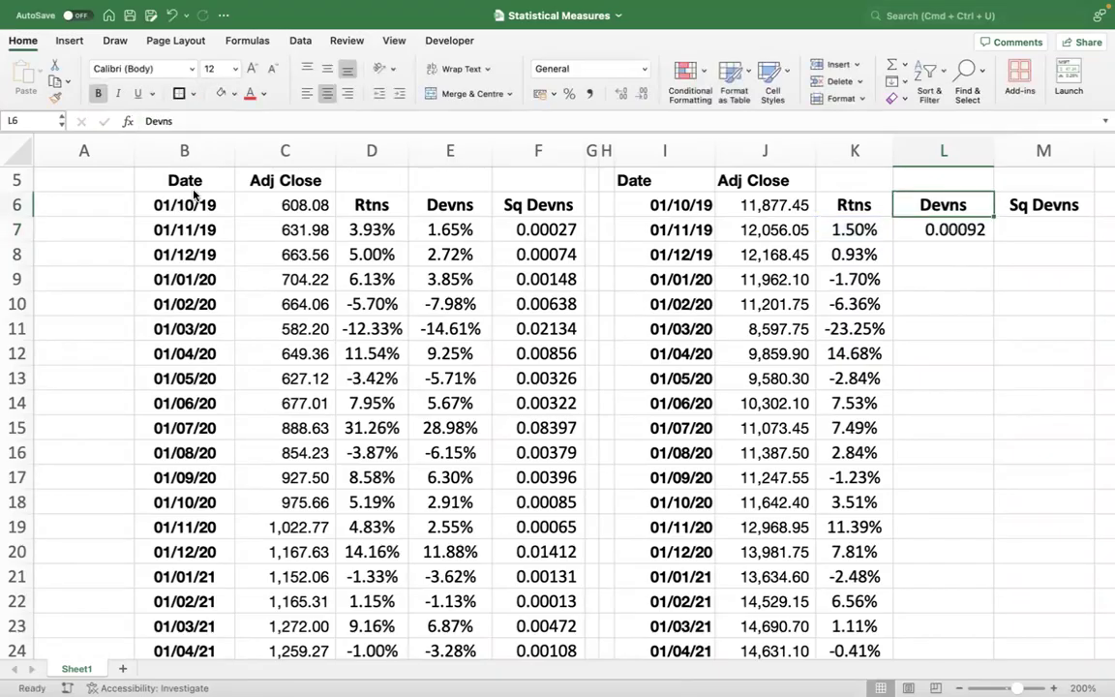
key("Down")
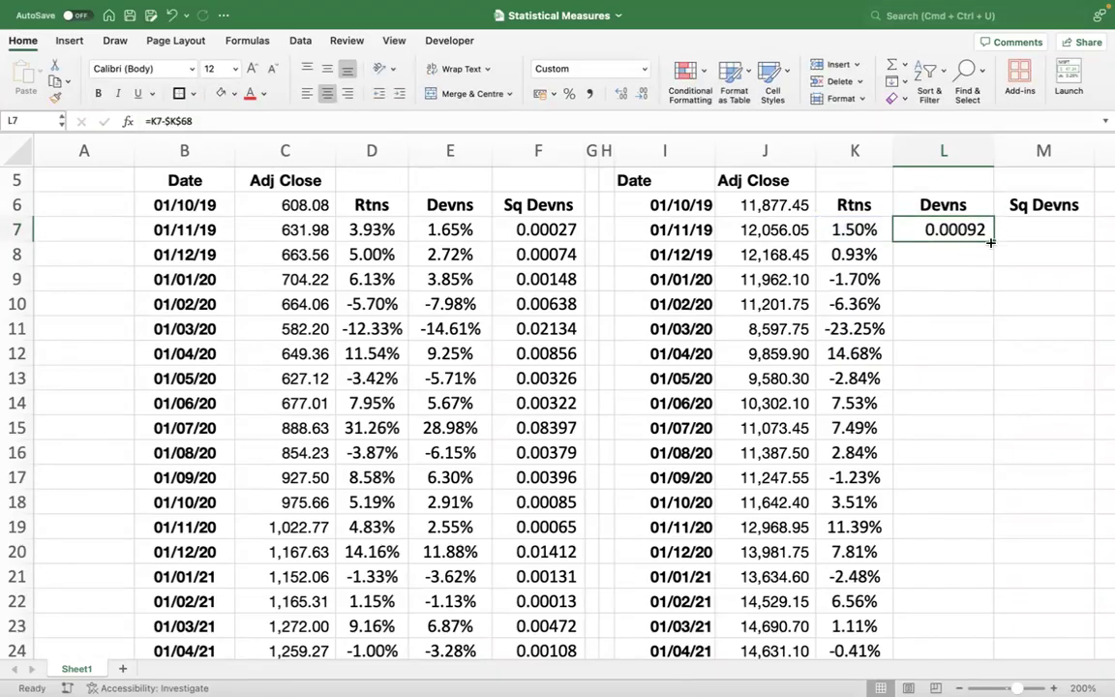
double_click(992, 242)
left_click(944, 407)
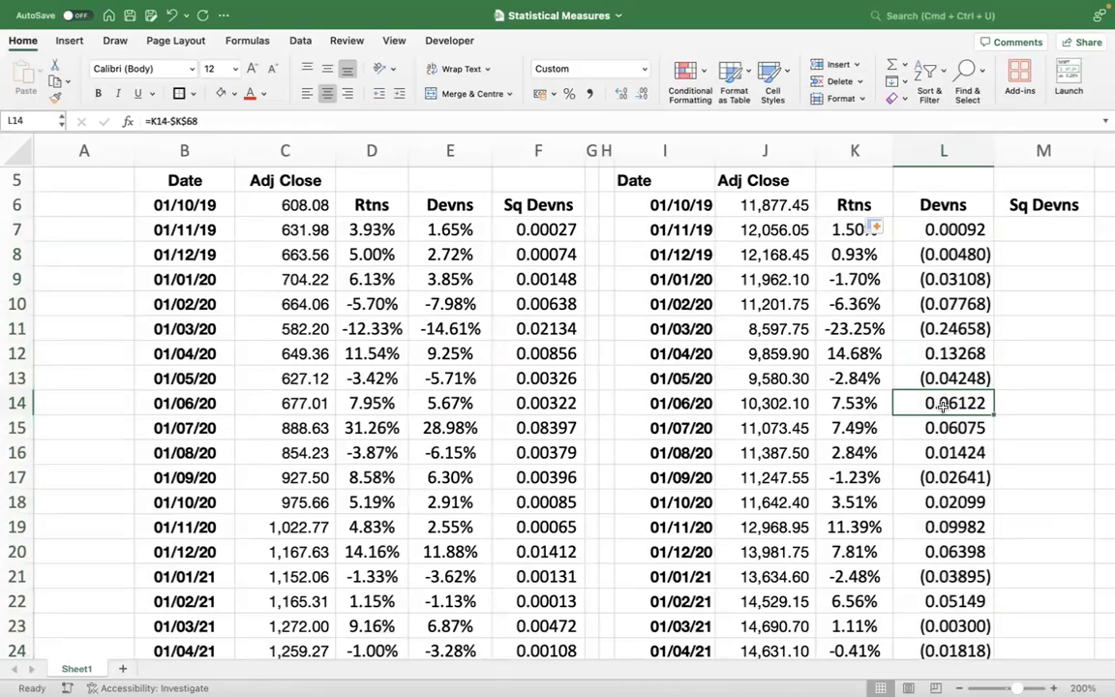
Format the NIFTY 50 deviations L7:L66 as percentages with two decimals and autofit the width of column L.
key("ctrl+Down")
key("Down")
key("ctrl+Up")
key("ctrl+Up")
key("Up")
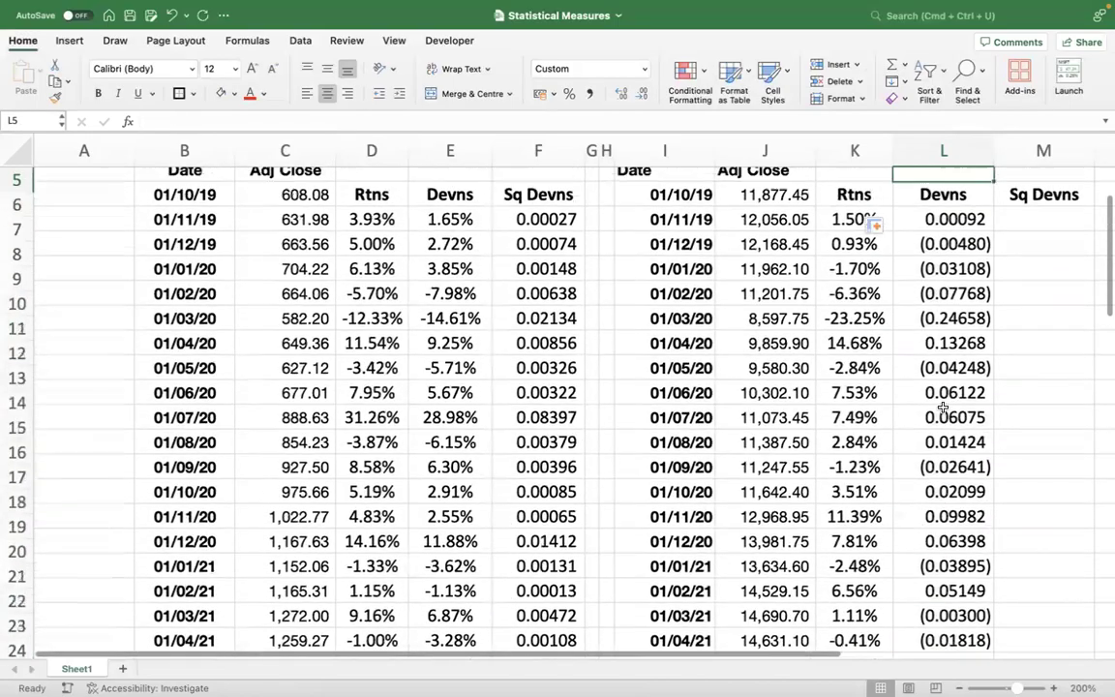
key("Down")
key("Down")
key("ctrl+shift+Down")
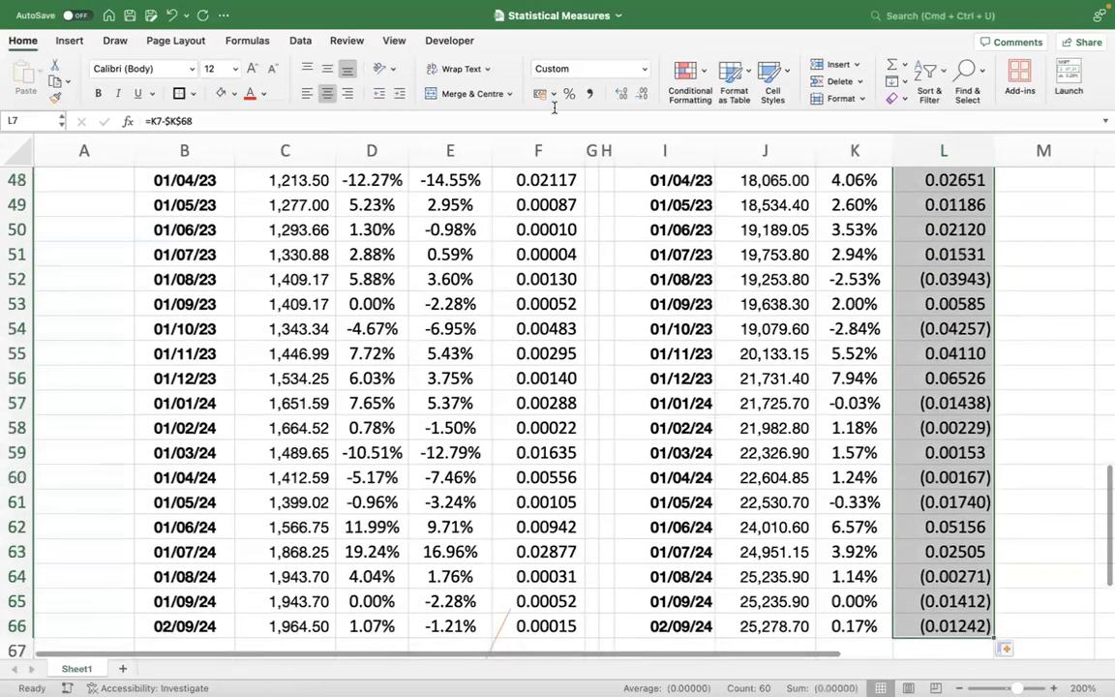
left_click(570, 92)
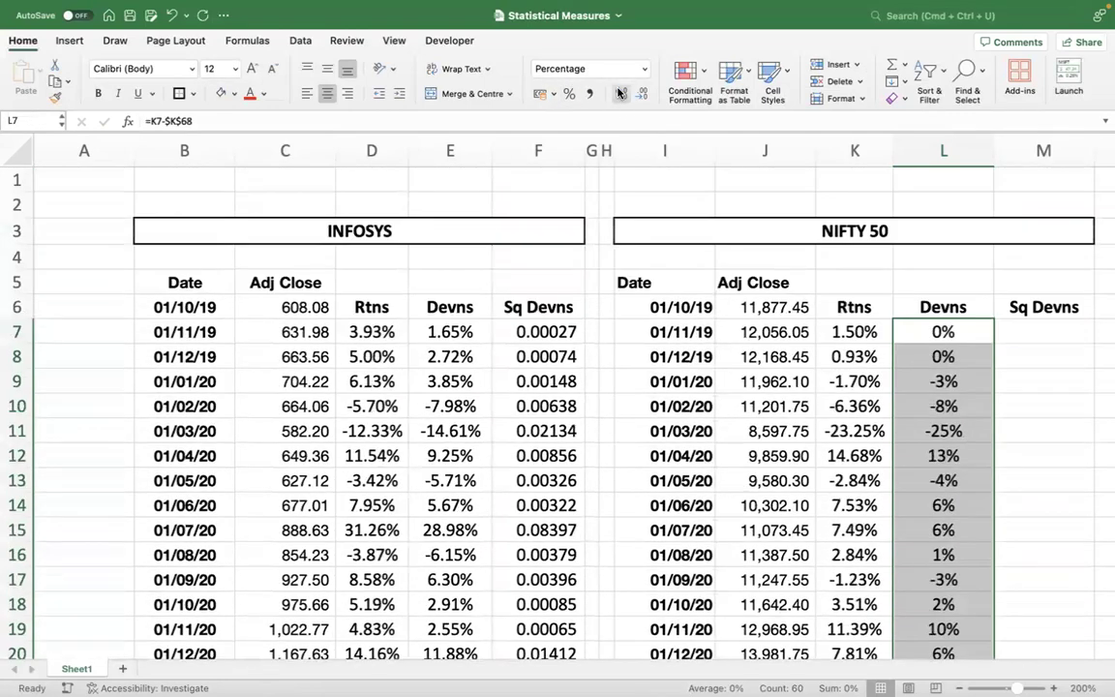
left_click(620, 93)
left_click(621, 93)
double_click(994, 150)
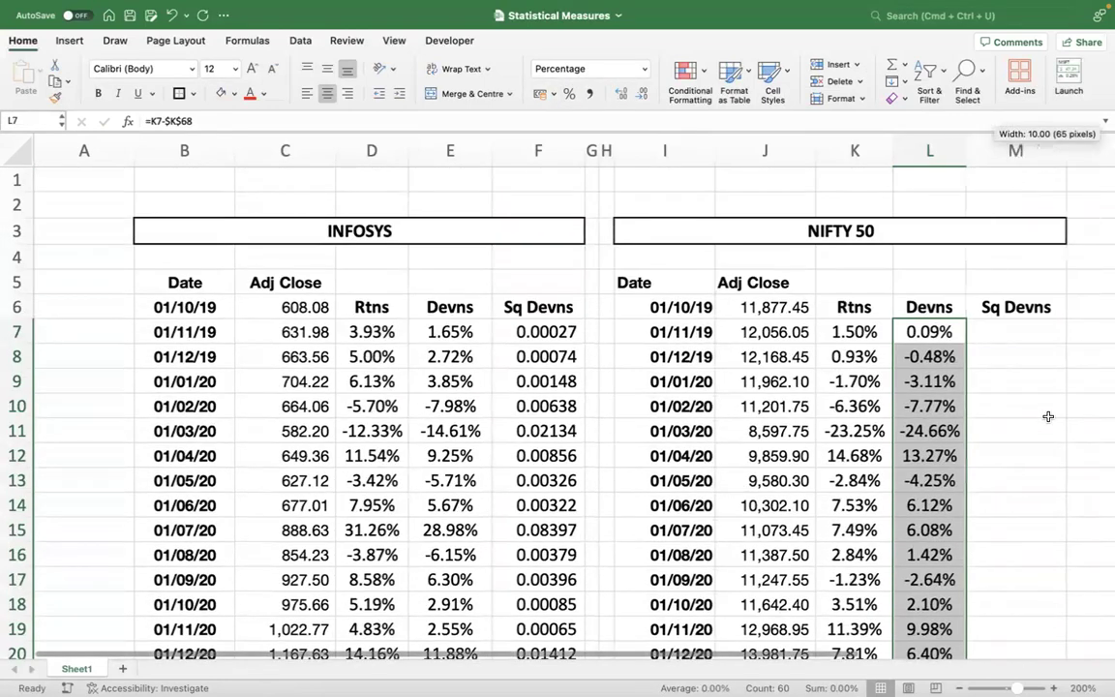
Calculate the NIFTY 50 squared deviations with =L7^2 in M7 and fill the formula down to M66.
left_click(1001, 340)
type("=")
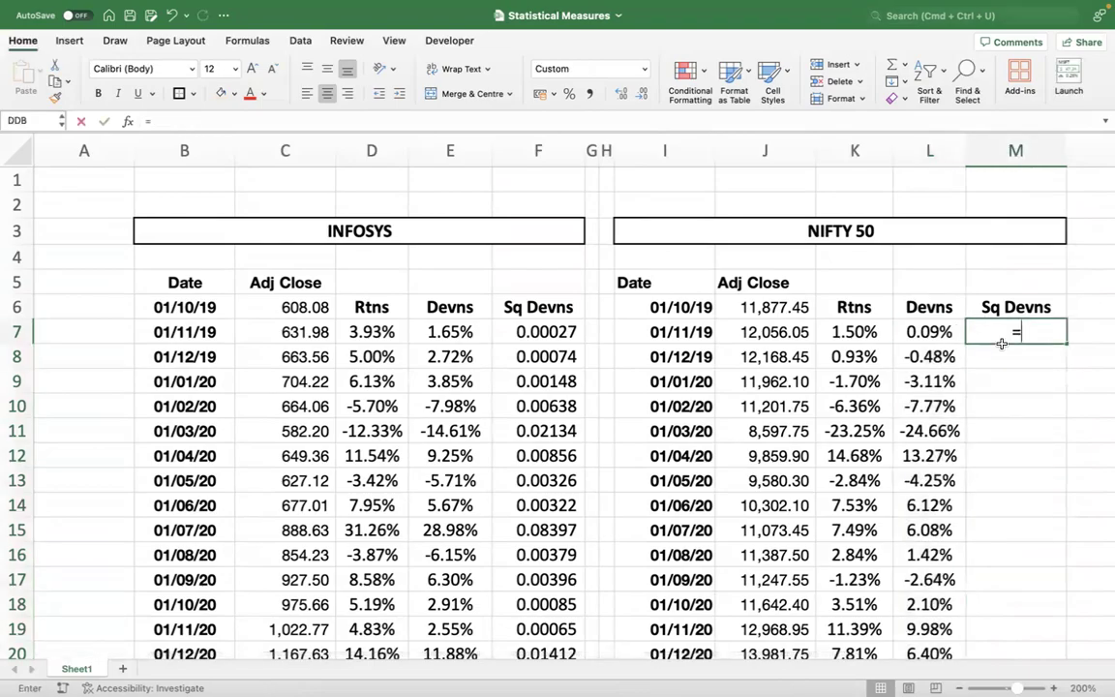
key("Left")
type("^2")
key("ctrl+Return")
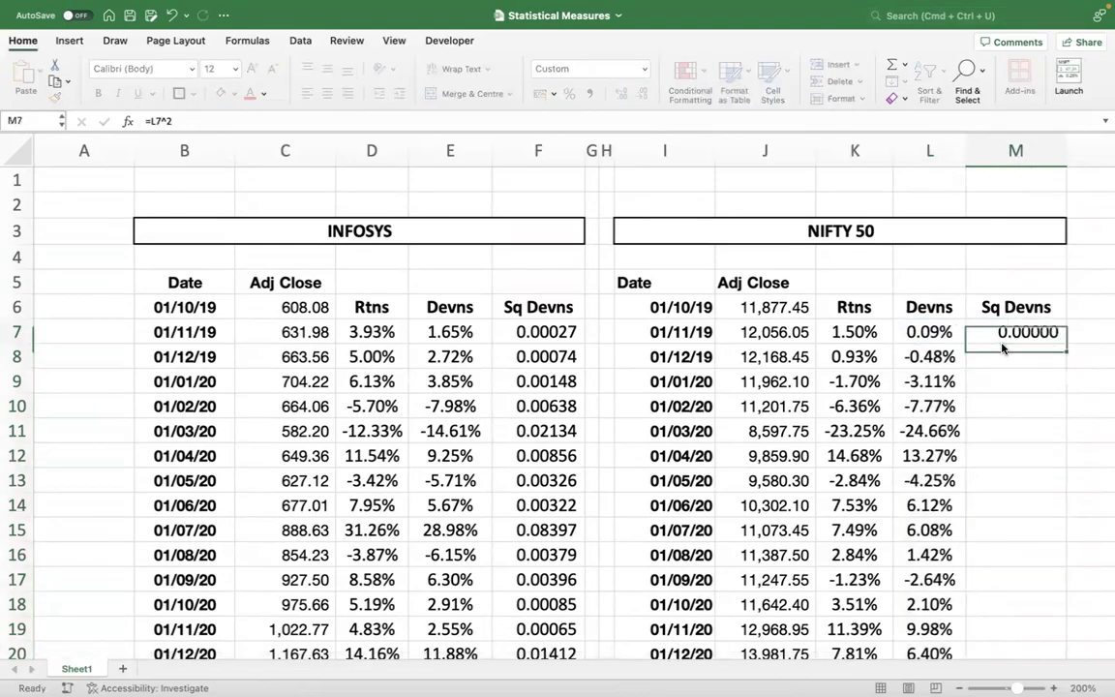
double_click(1063, 343)
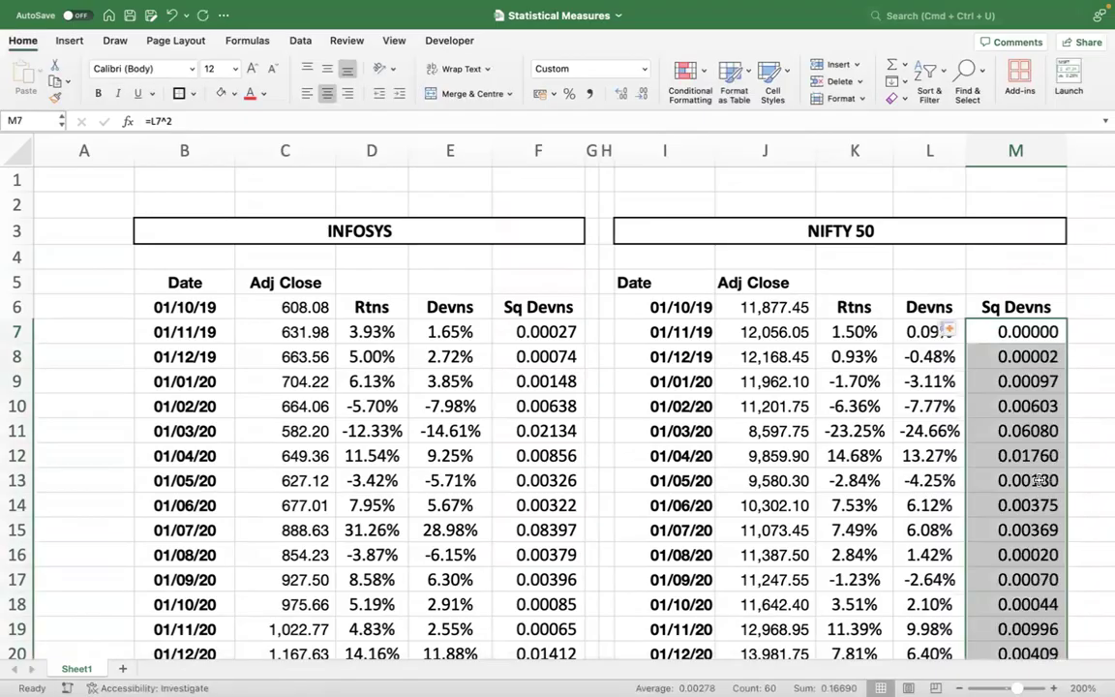
left_click(1039, 480)
key("ctrl+Down")
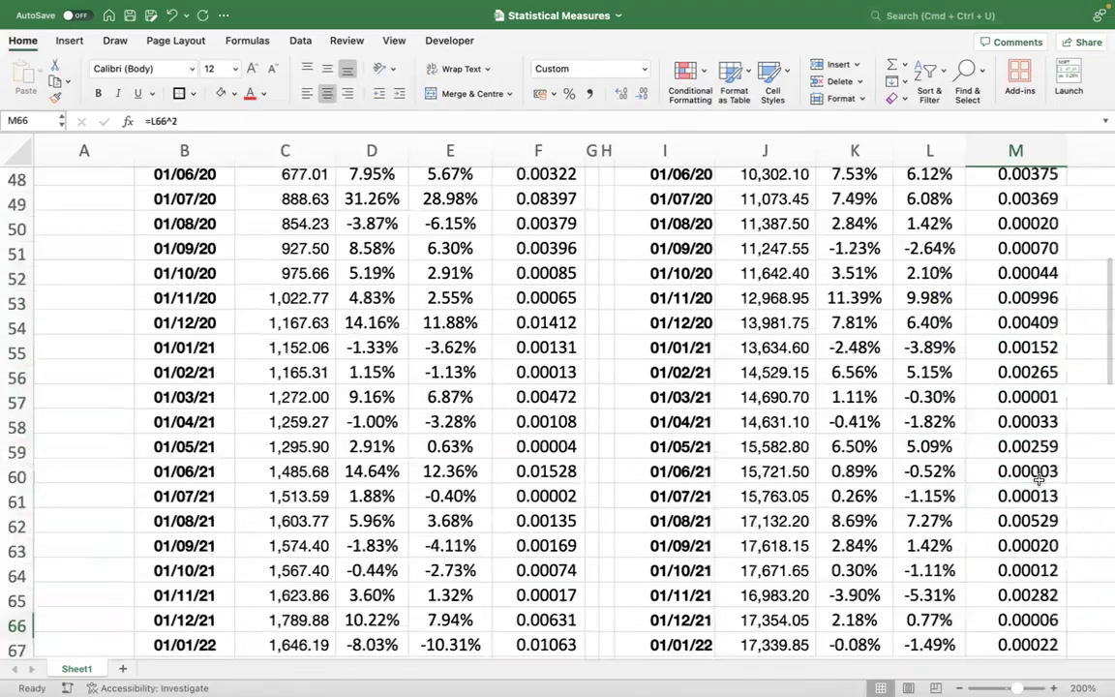
Copy the INFOSYS arrow to the NIFTY 50 table, running from the end of the squared deviations to L71.
key("Down")
key("Down")
key("Down")
key("Down")
key("Down")
key("Down")
key("Down")
key("Down")
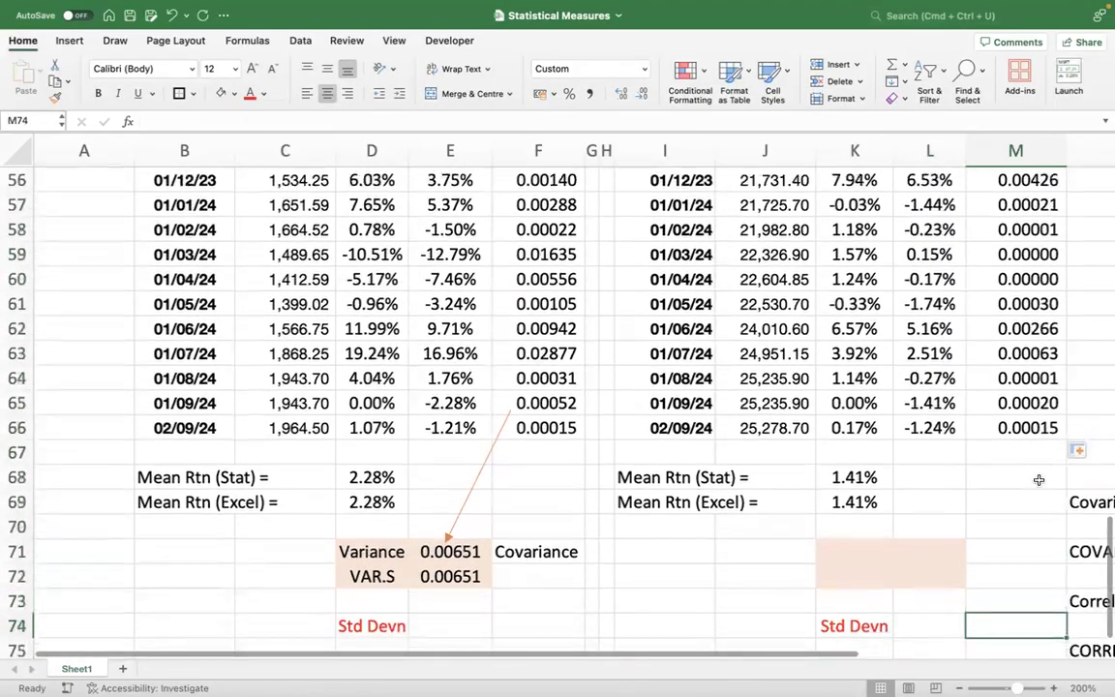
left_click(486, 457)
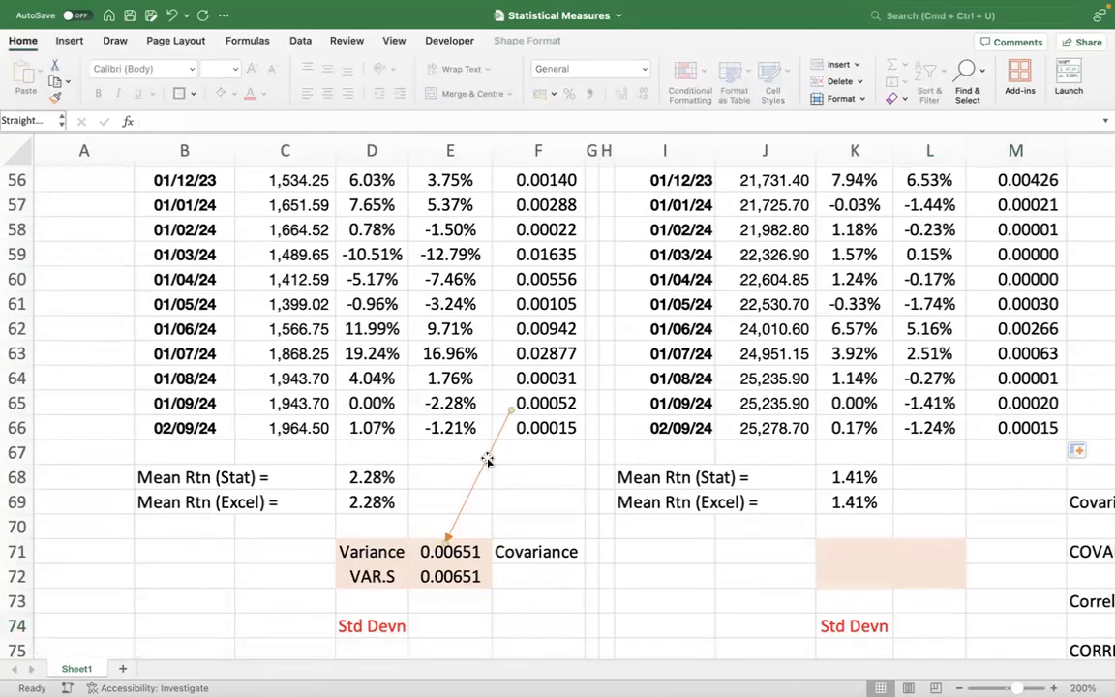
left_click(988, 411)
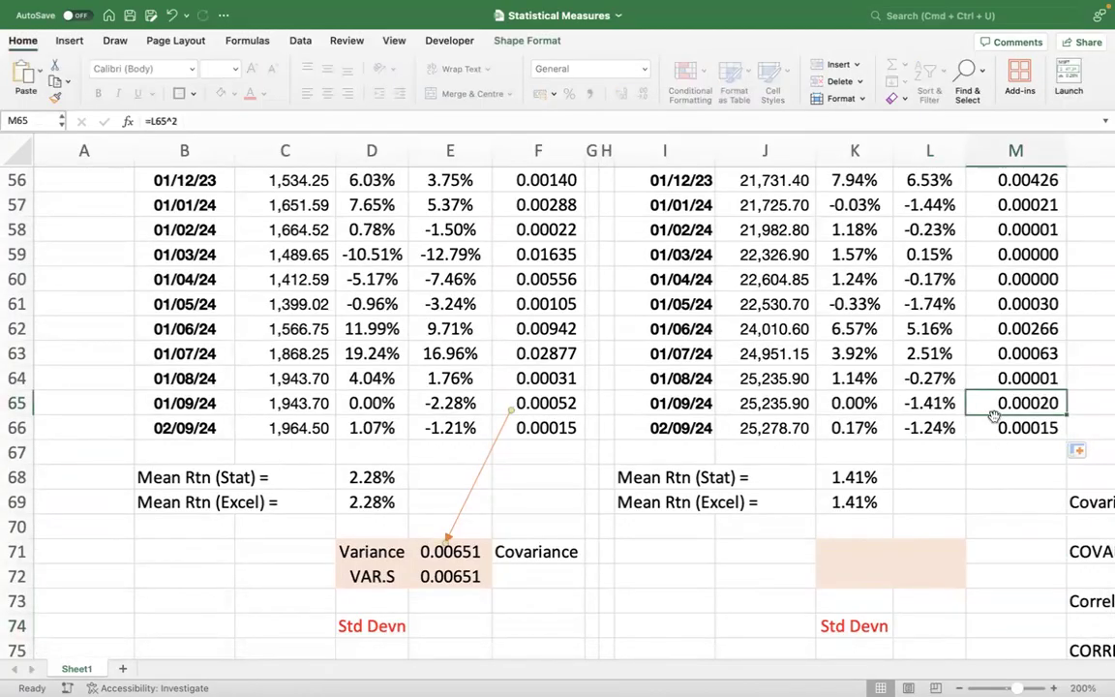
key("super+v")
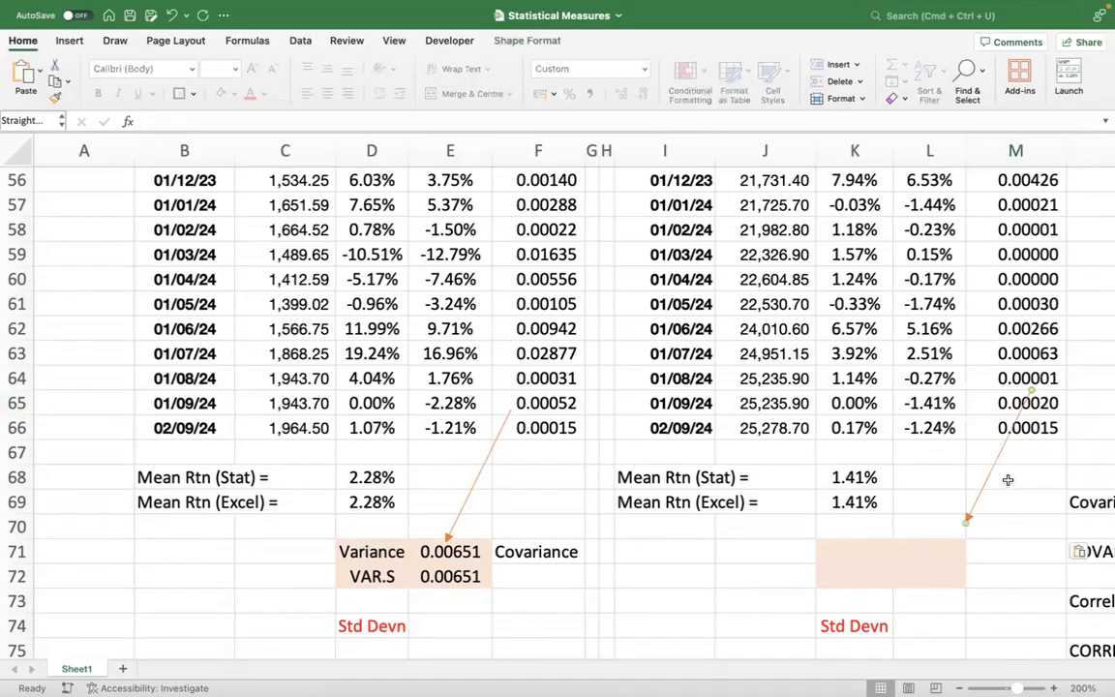
left_click_drag(1004, 445, 964, 463)
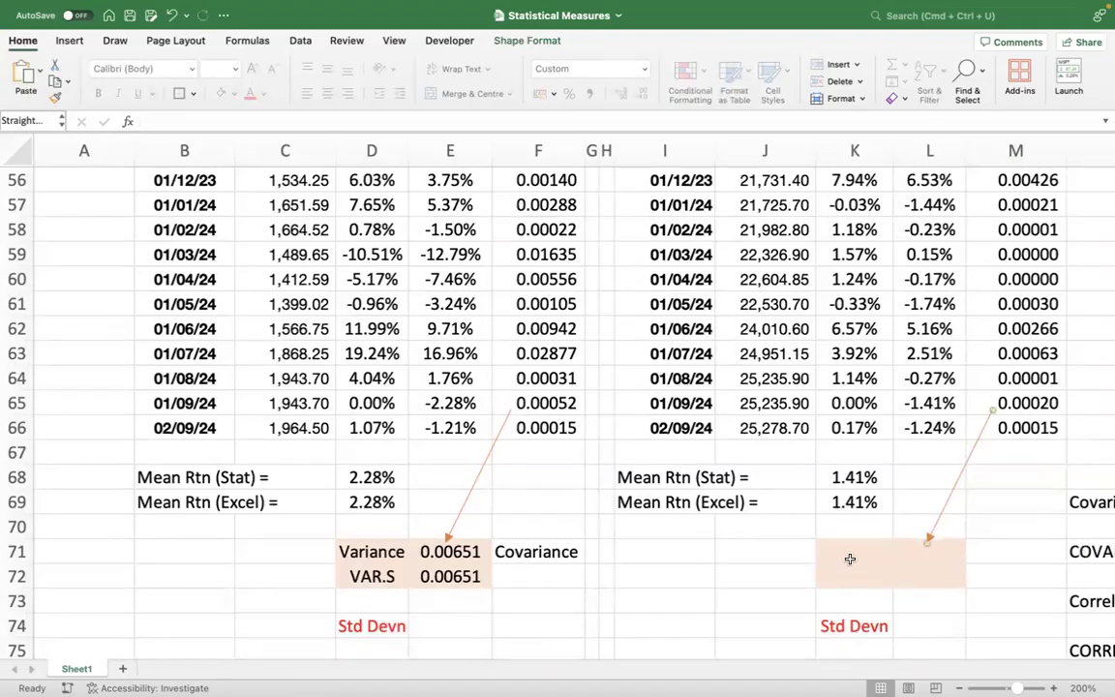
Copy the Variance and VAR.S labels from D71:D72 to K71:K72 in the NIFTY 50 section.
left_click(367, 550)
key("shift+Down")
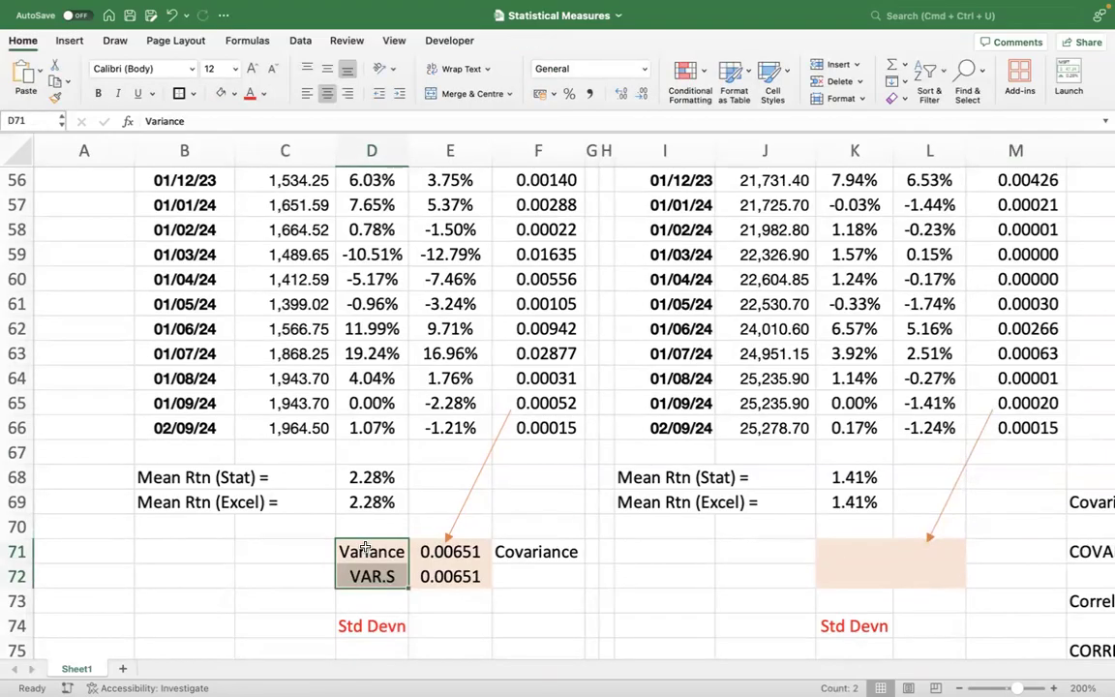
key("super+c")
key("Right")
key("Right")
key("Right")
key("Right")
key("Right")
key("Right")
key("Right")
key("Return")
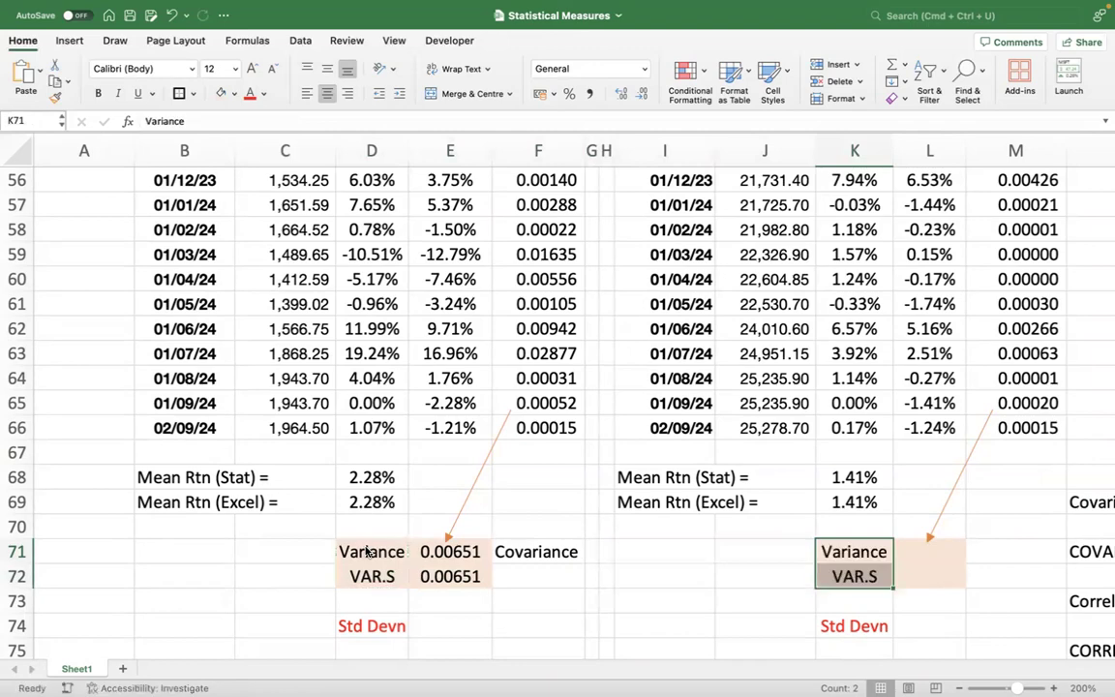
Begin the NIFTY 50 variance formula in L71 with the sum of the squared deviations, SUM(M7:M66).
key("Right")
type("=sum(")
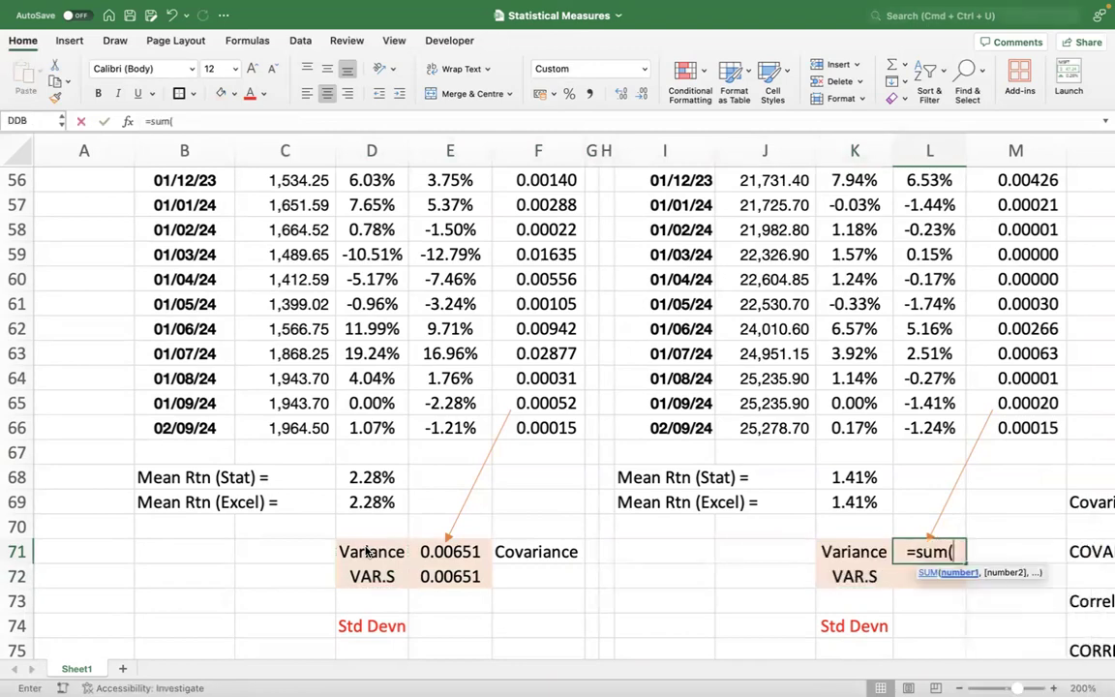
key("Up")
key("Up")
key("Up")
key("Up")
key("Up")
key("Right")
key("super+shift+Up")
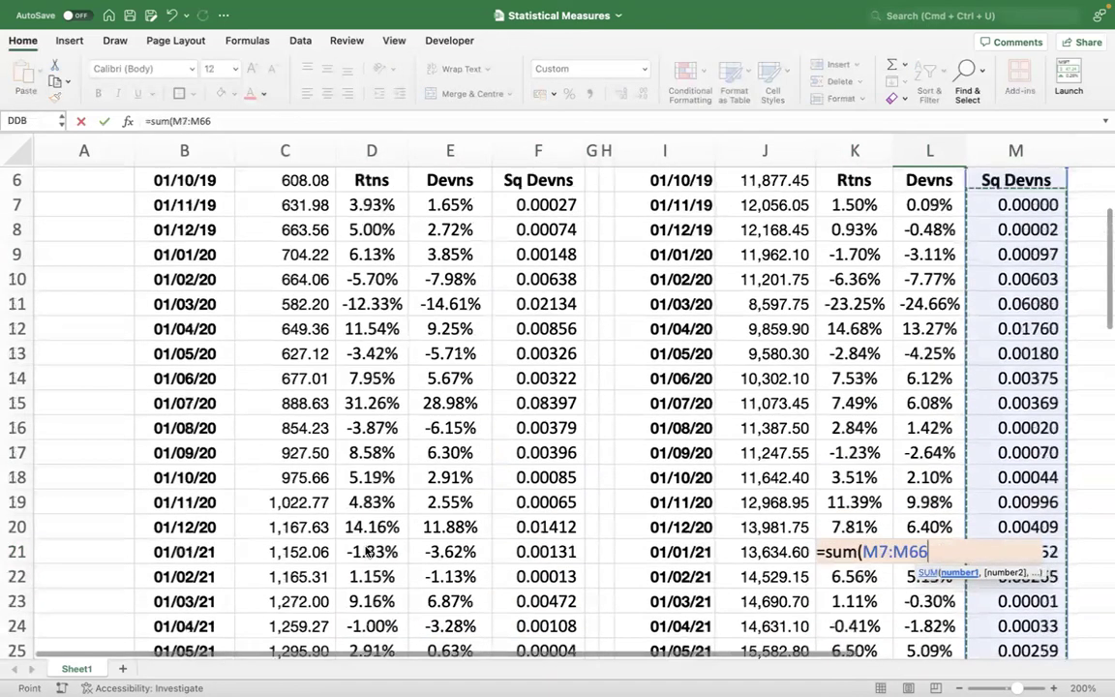
type(")/")
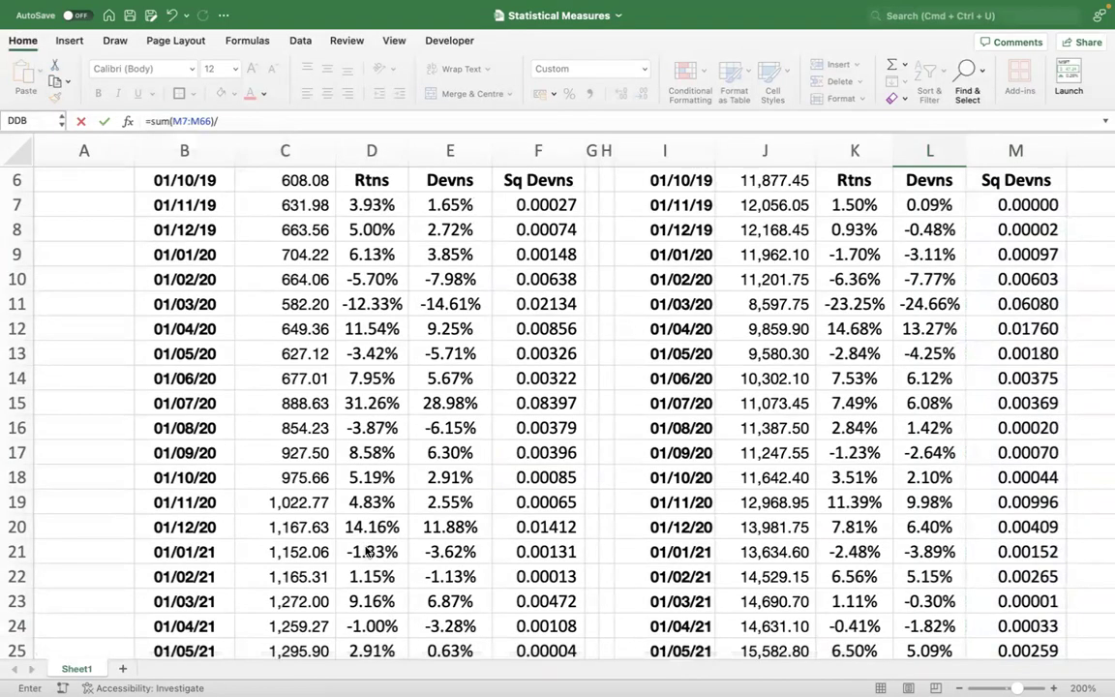
Complete the L71 variance formula by dividing the sum by (COUNT(M7:M66)-1).
type("(copu")
key("BackSpace")
type("unt(")
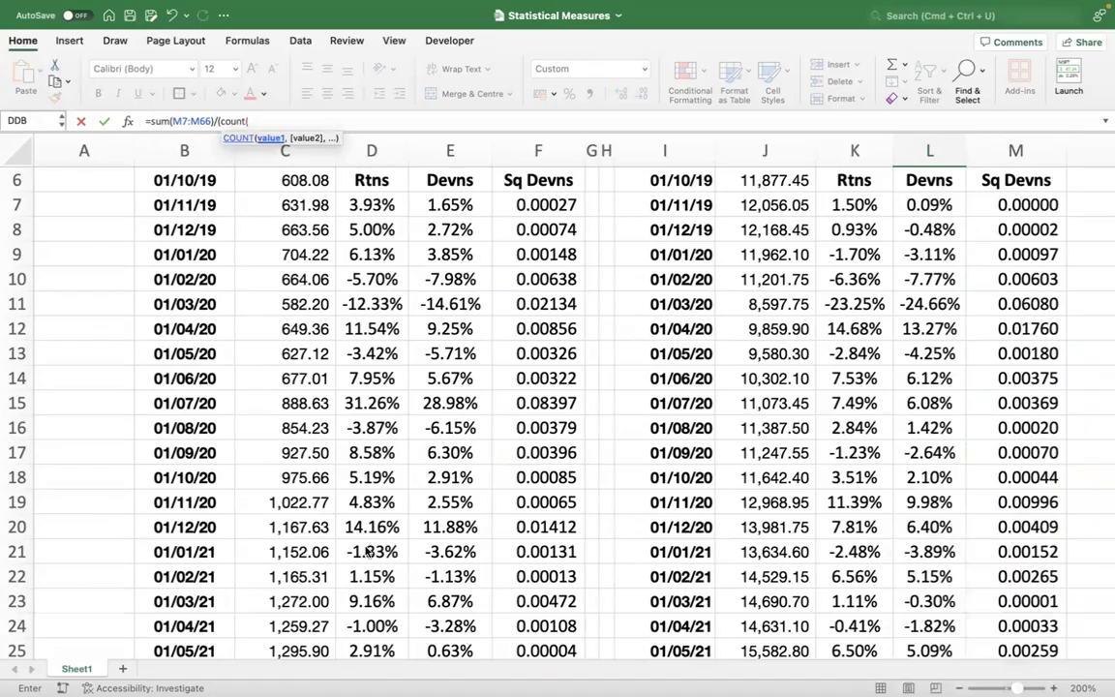
key("Up")
key("Up")
key("Up")
key("Right")
key("Right")
key("Up")
key("Up")
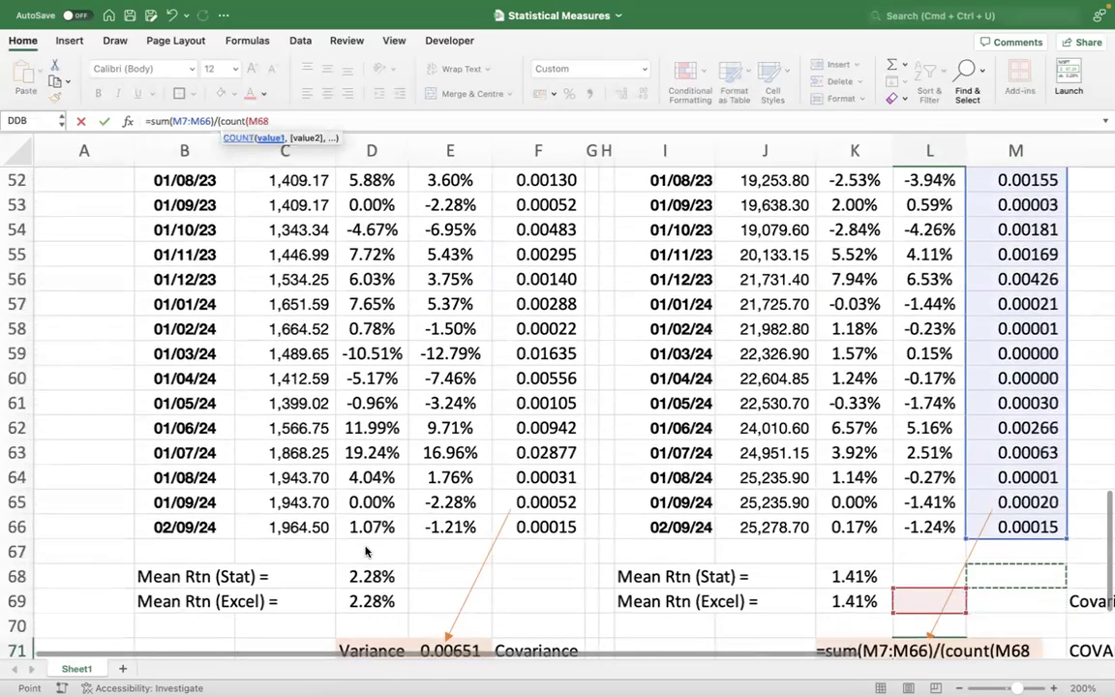
key("ctrl+shift+Up")
key("shift+Down")
type(")-1)")
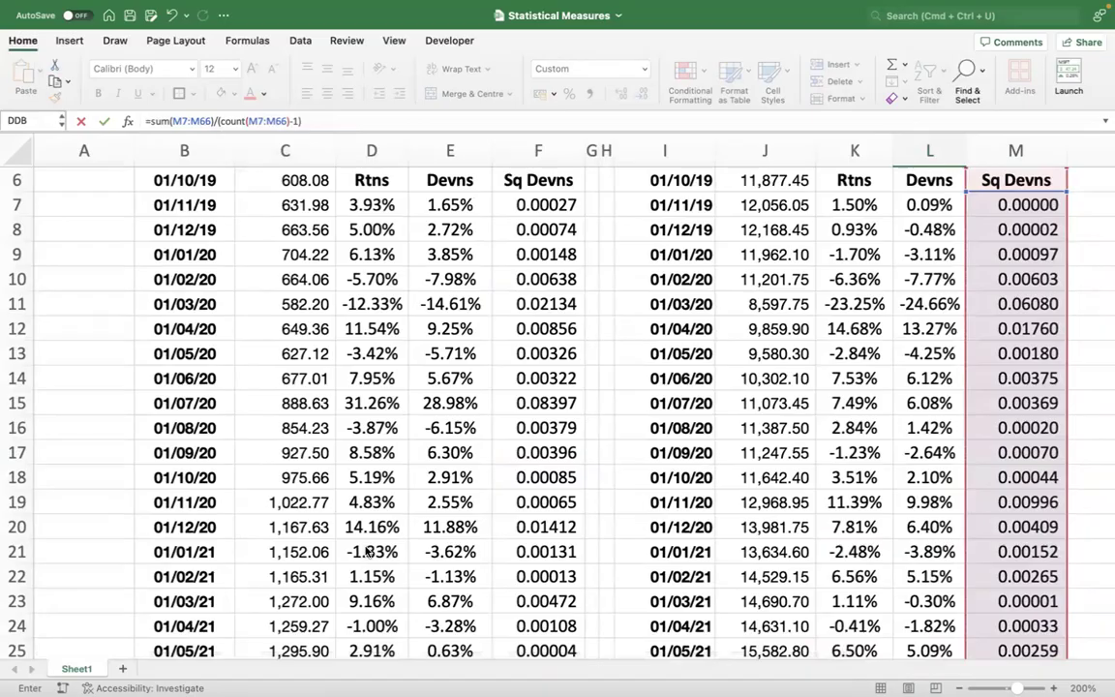
key("Return")
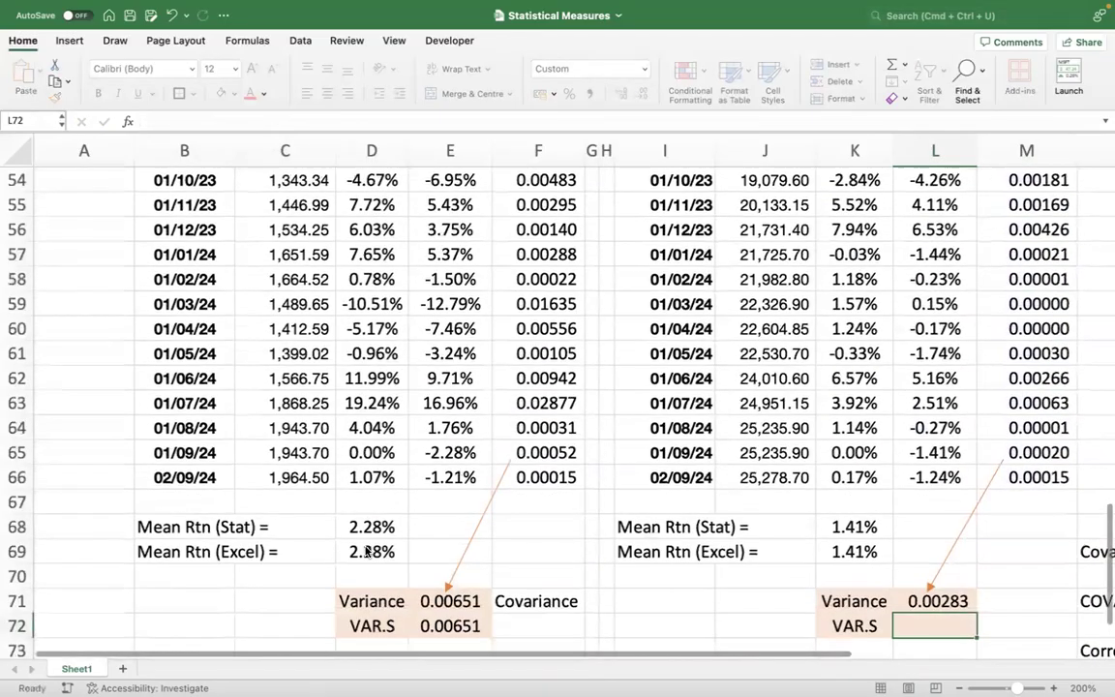
Calculate the NIFTY 50 sample variance in L72 with VAR.S over the monthly returns K7:K66.
key("Return")
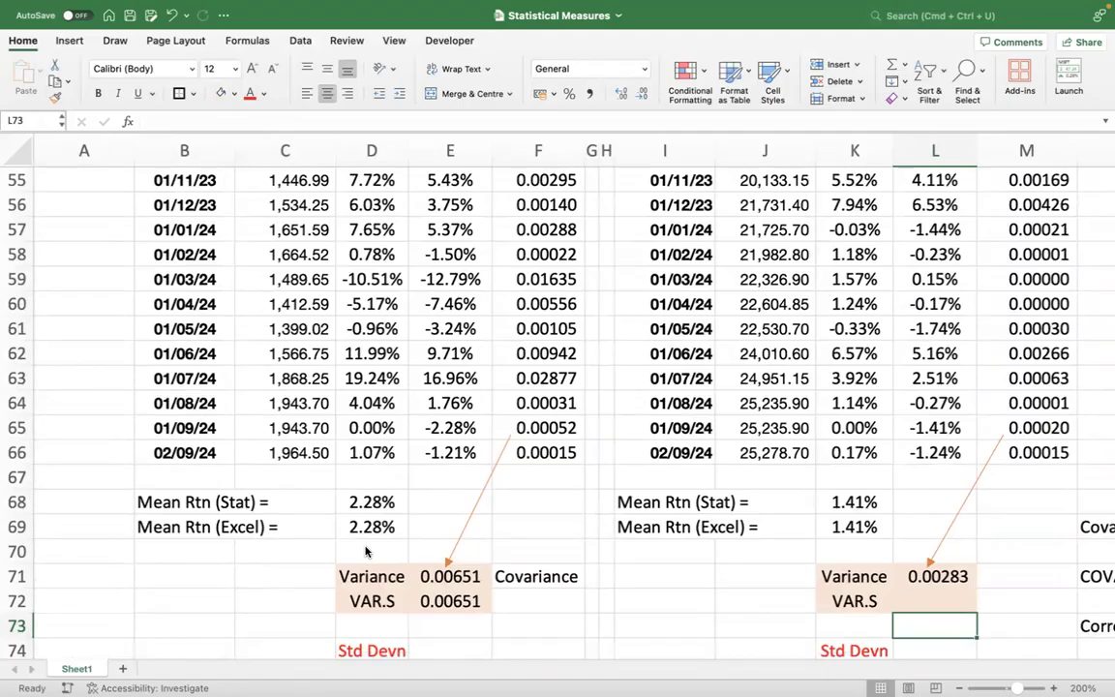
key("Up")
key("Up")
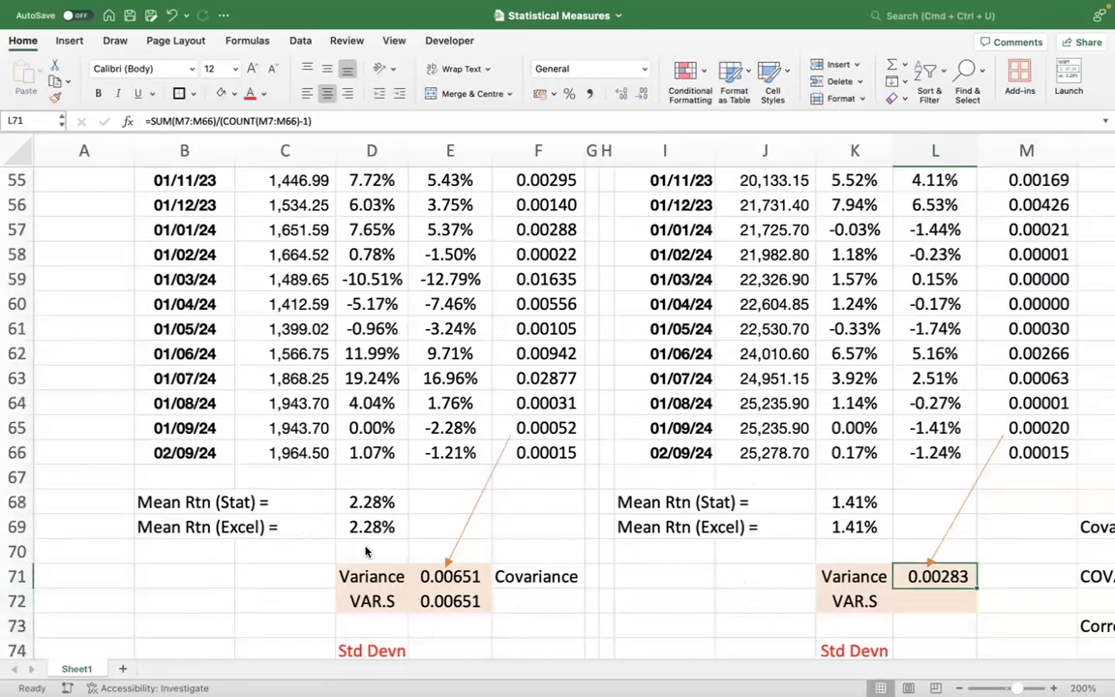
key("Down")
type("=vars.")
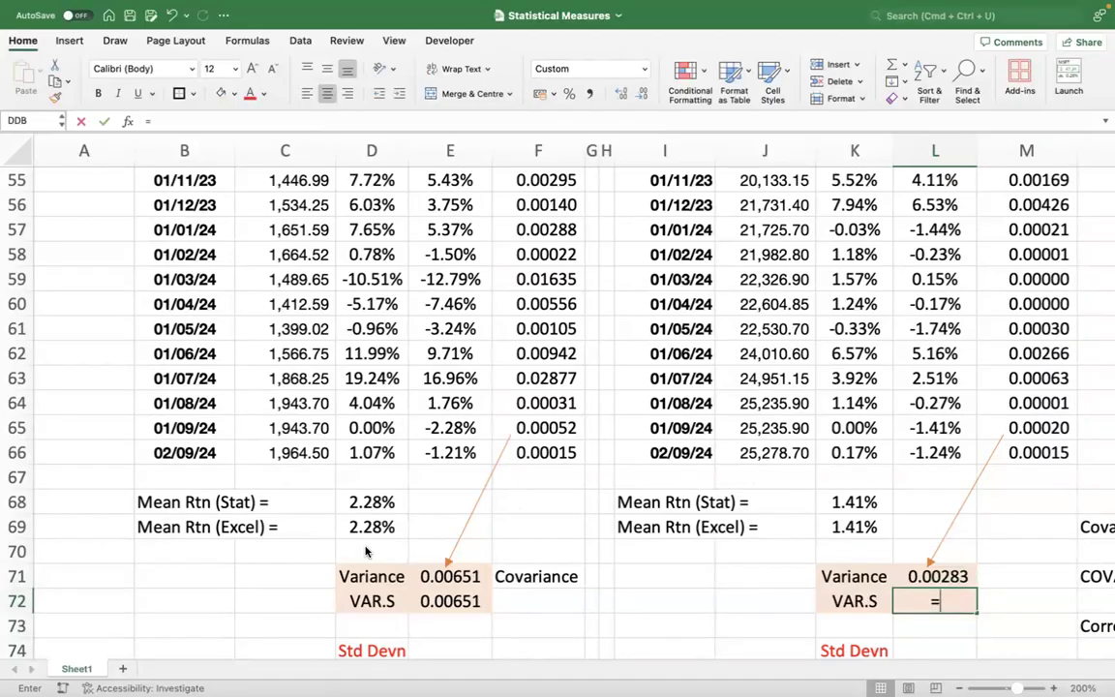
key("BackSpace")
key("BackSpace")
type(".s(")
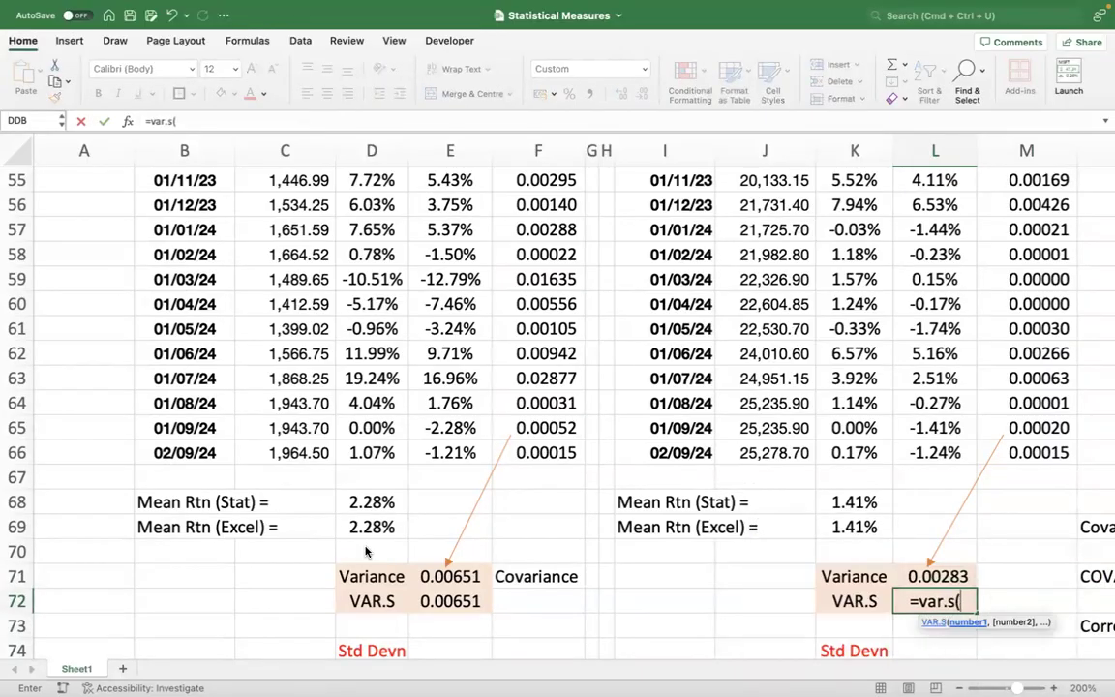
key("Up")
key("Up")
key("Up")
key("Up")
key("Up")
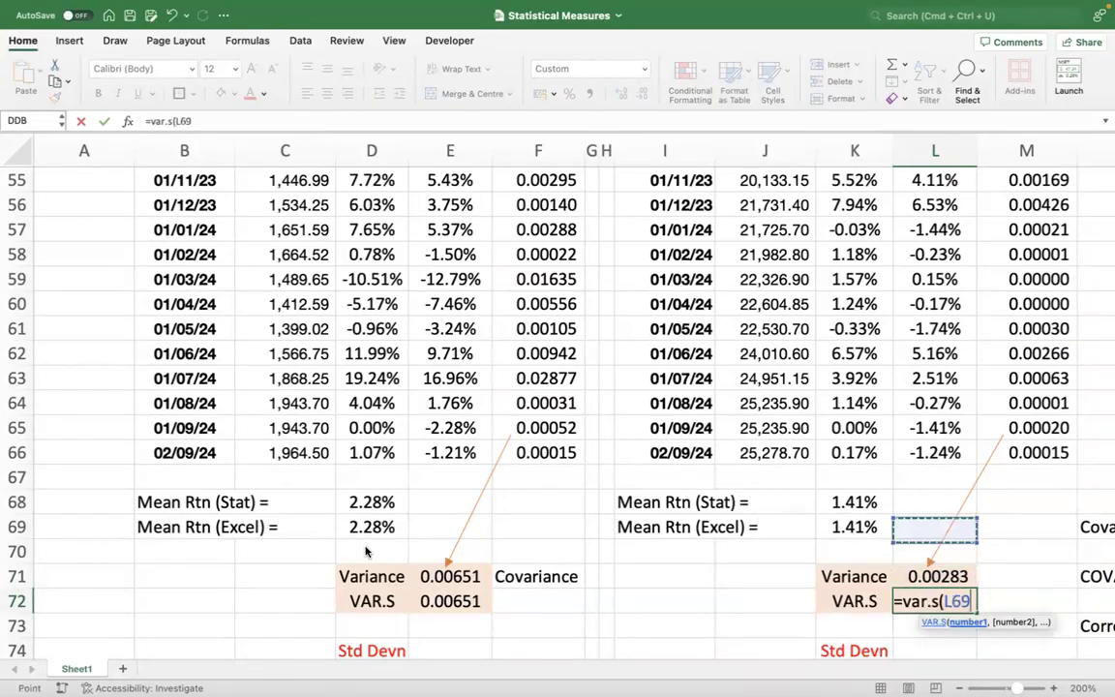
key("Up")
key("Left")
key("ctrl+shift+Up")
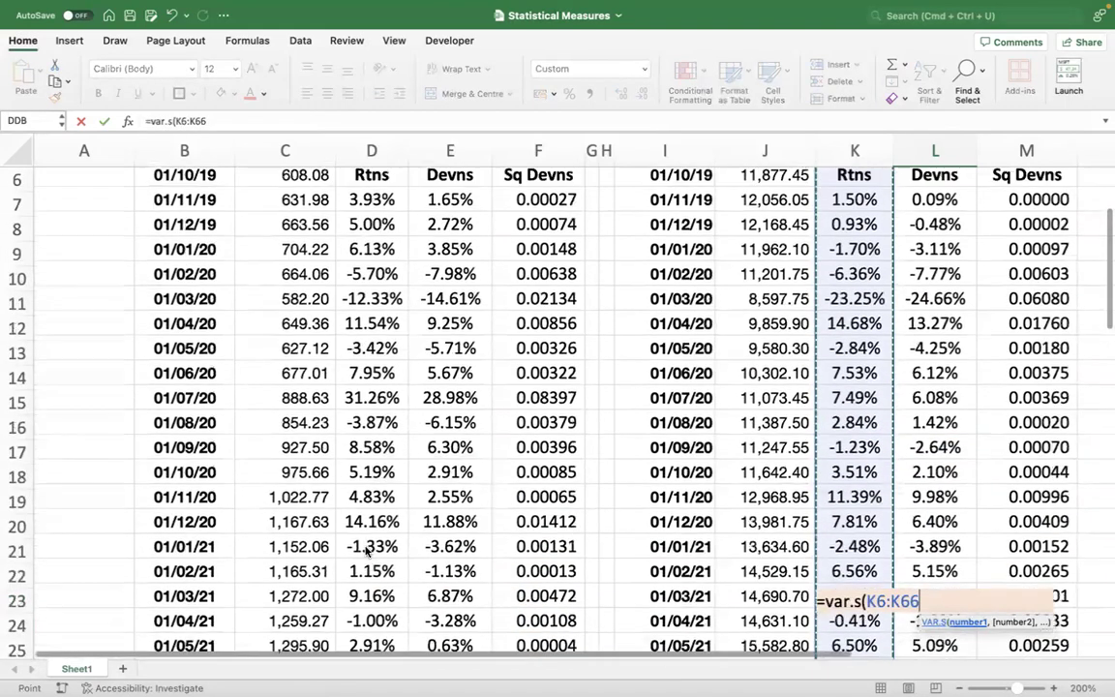
key("shift+Down")
key("Return")
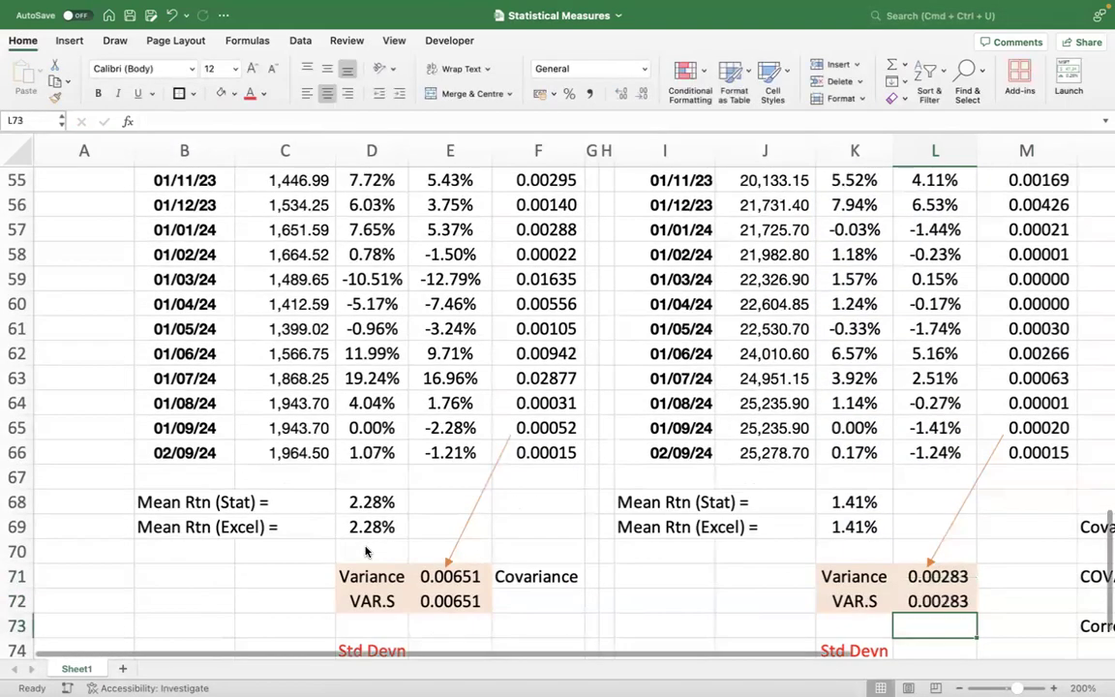
Calculate the INFOSYS standard deviation in E74 as the square root of the variance in E71 using SQRT.
scroll(530, 484, "down", 5)
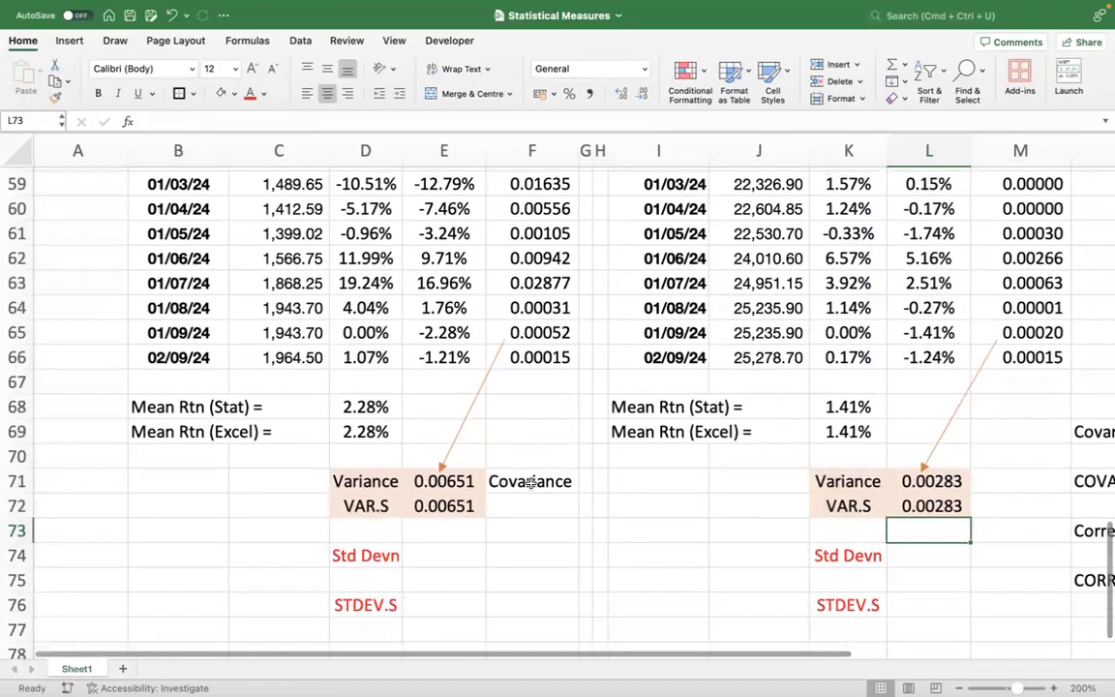
scroll(530, 483, "down", 1)
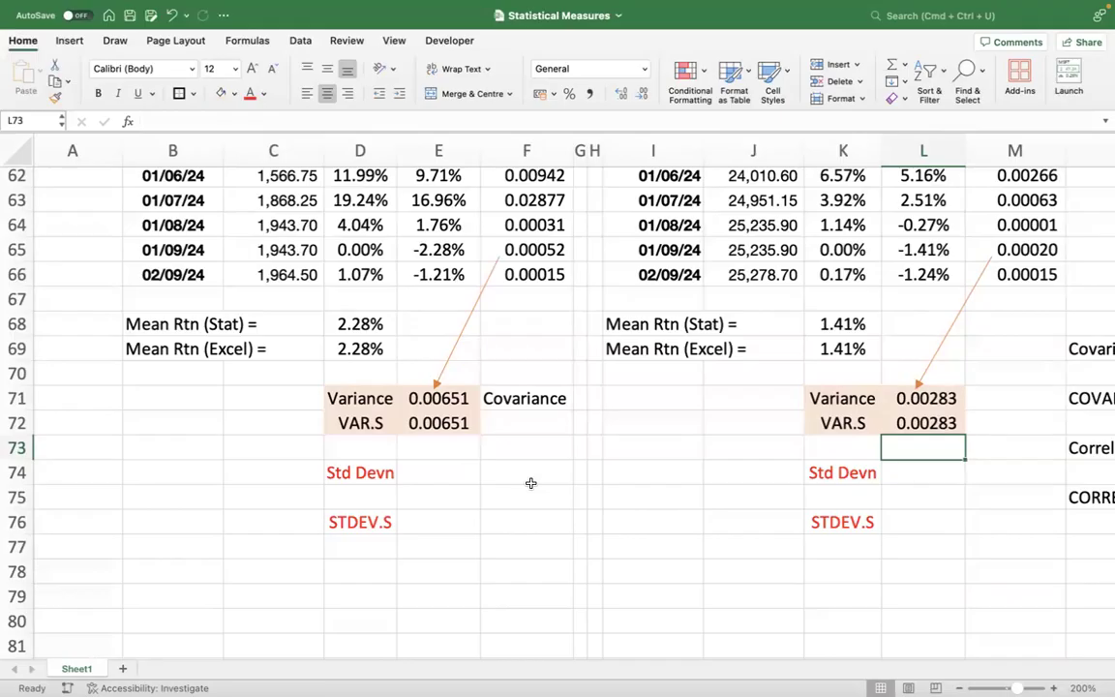
left_click(437, 490)
left_click(440, 467)
type("=sqrt(")
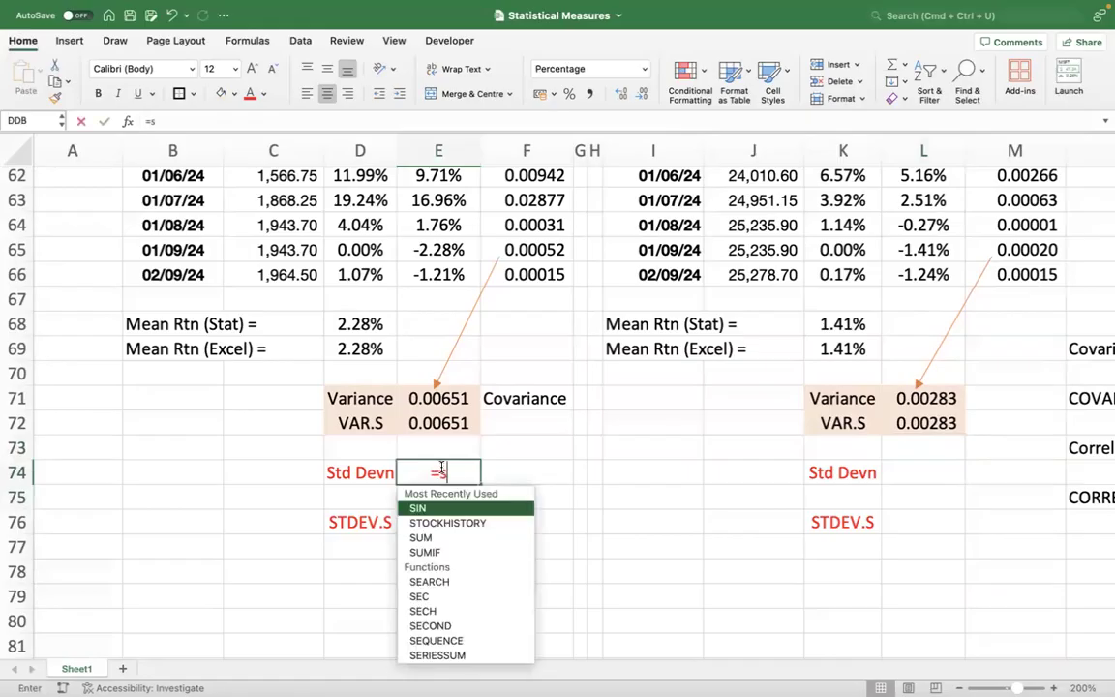
key("Up")
key("Up")
key("Up")
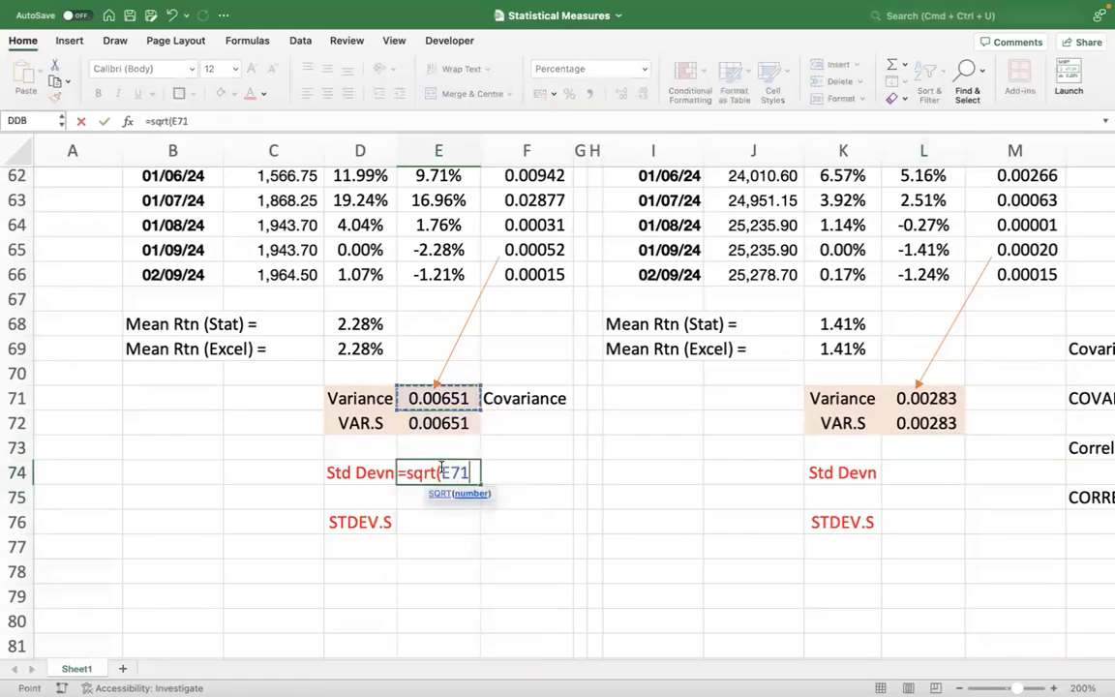
key("Return")
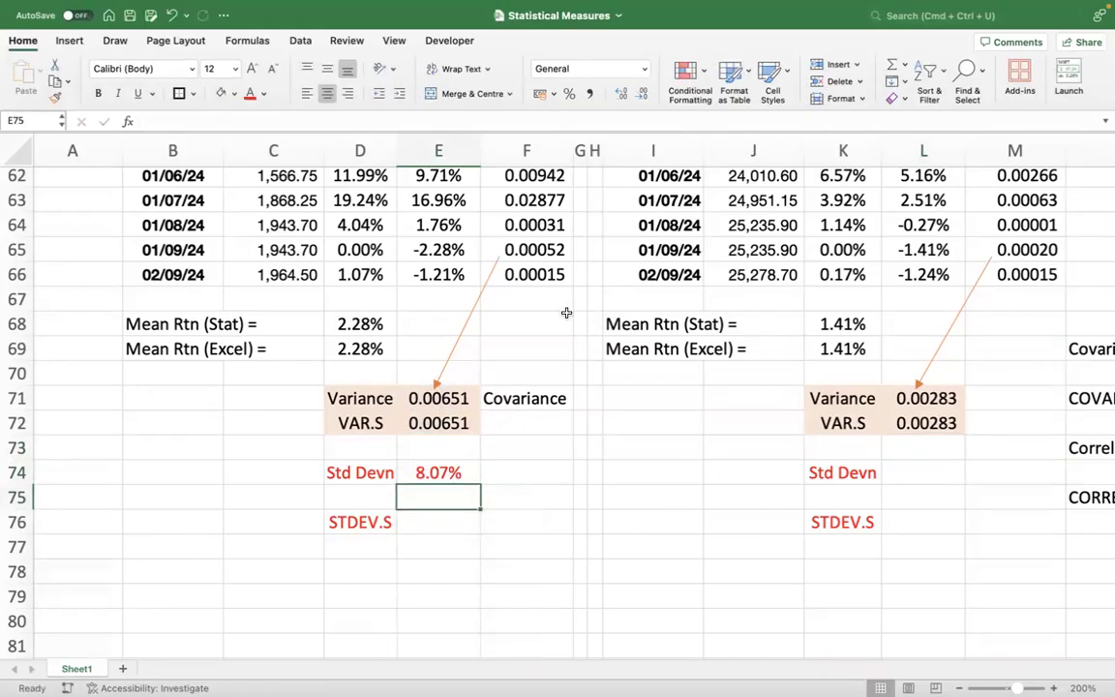
Calculate the NIFTY 50 standard deviation in L74 as the square root of the variance in L71 using SQRT.
key("Up")
key("Right")
key("Right")
key("Right")
key("Right")
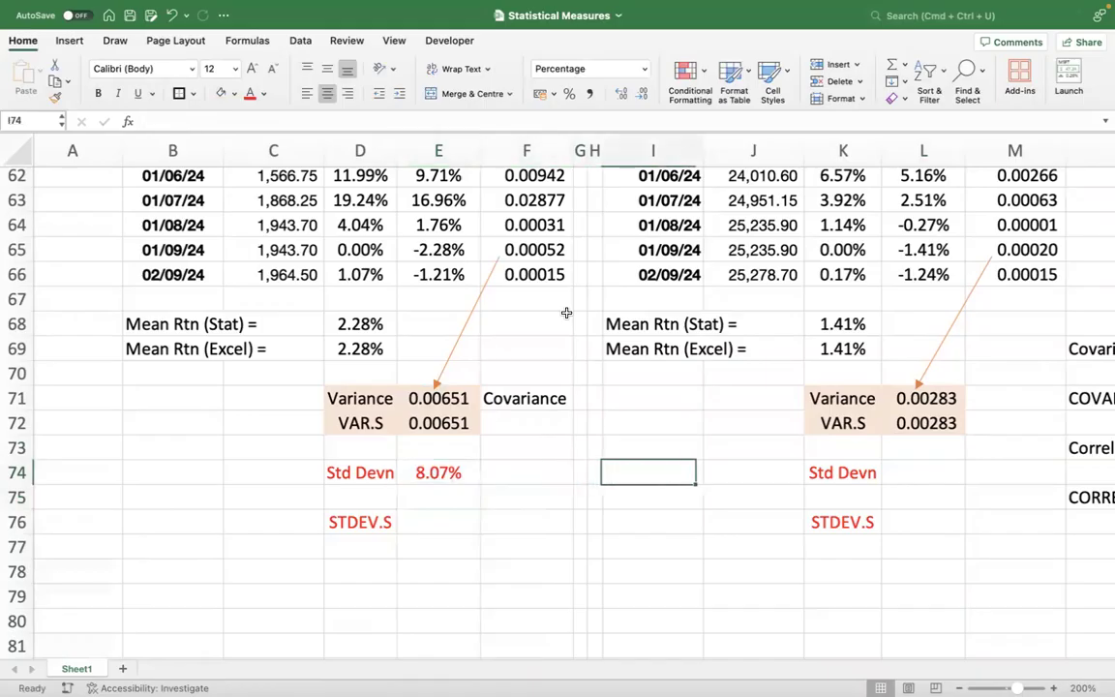
key("Right")
key("Right")
key("Right")
type("=sqrt")
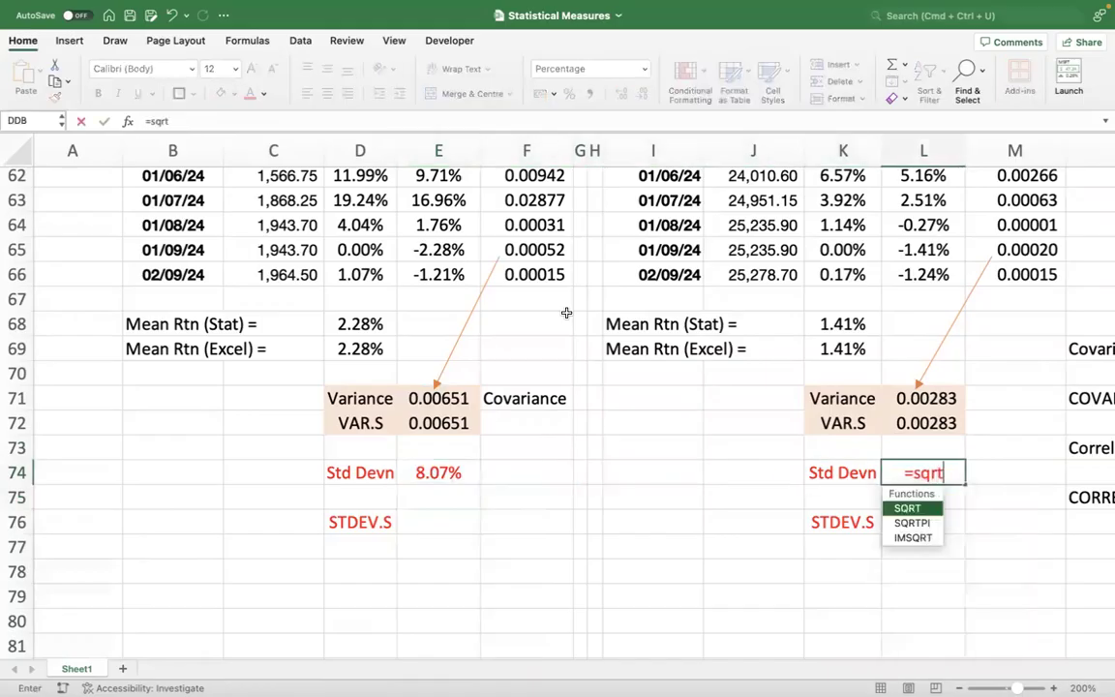
type("(")
key("Up")
key("Up")
key("Up")
key("Return")
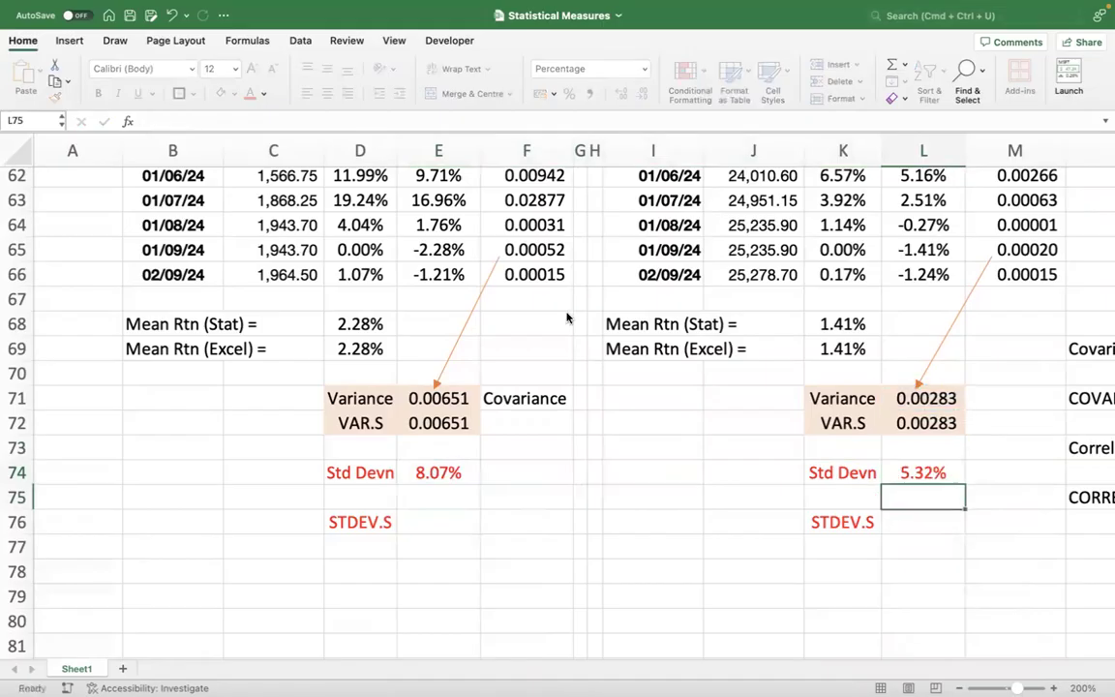
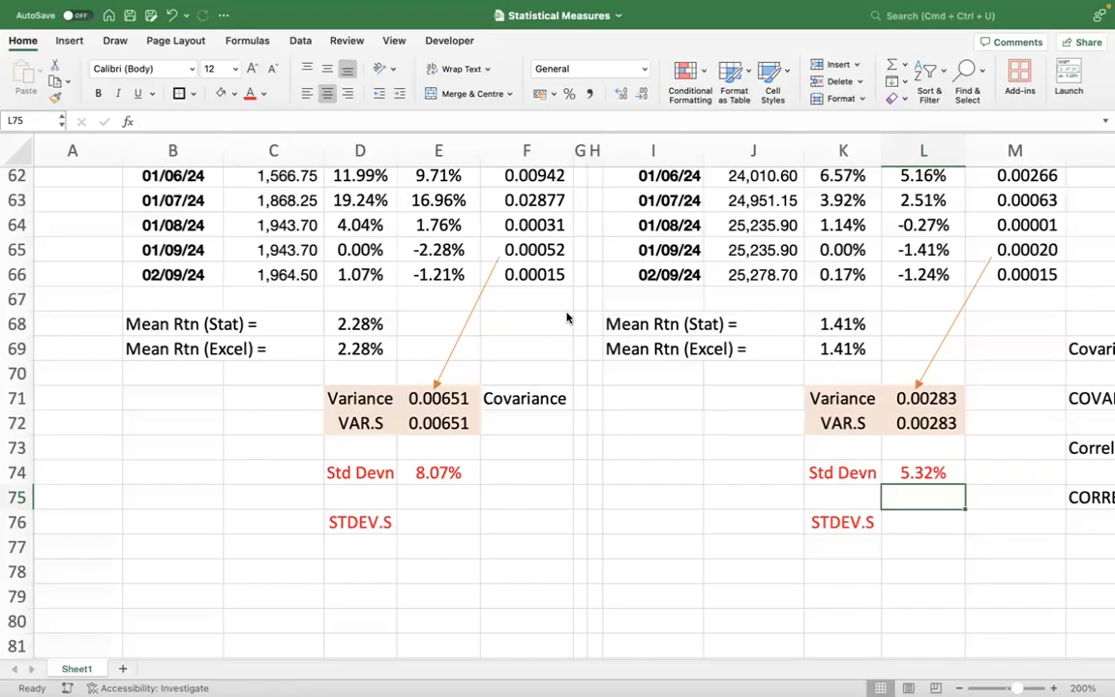
Calculate the INFOSYS sample standard deviation in E76 with STDEV.S over the monthly returns D7:D66.
left_click(443, 522)
type("=s")
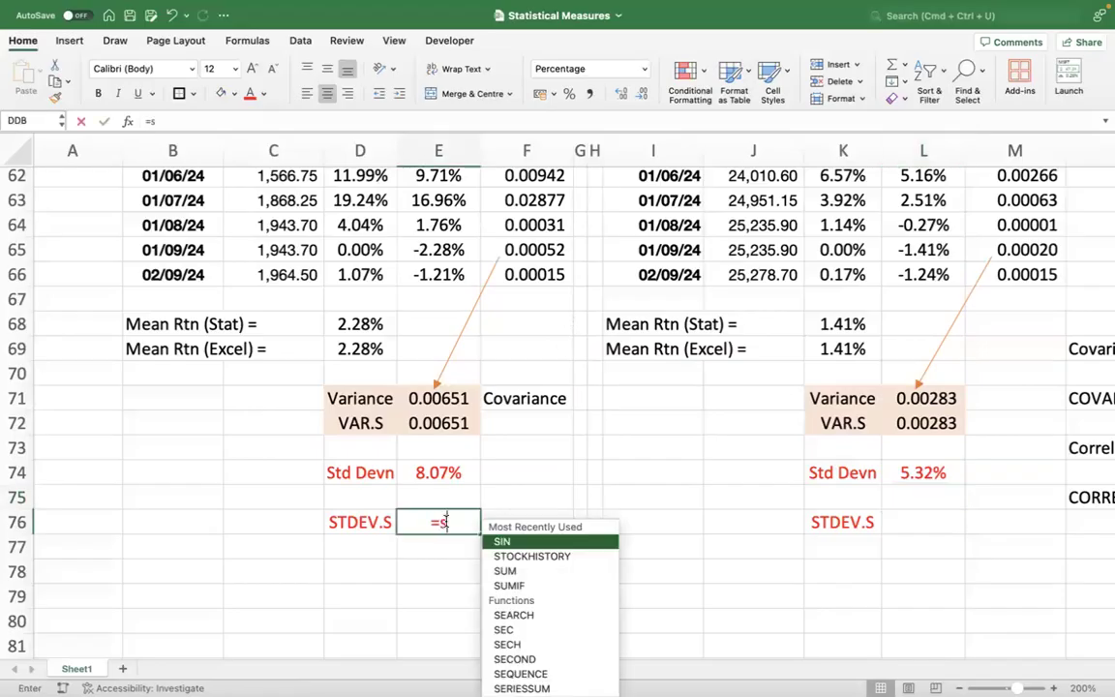
type("tdev.s")
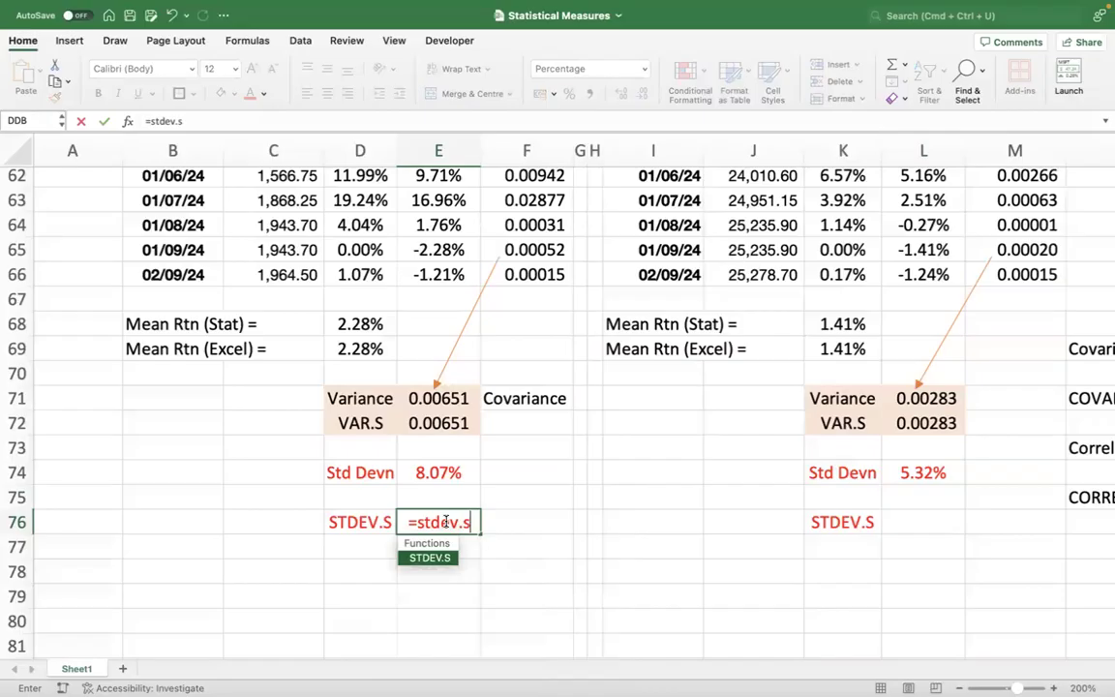
type("(")
key("Up")
key("Up")
key("Up")
key("Up")
key("Up")
key("Up")
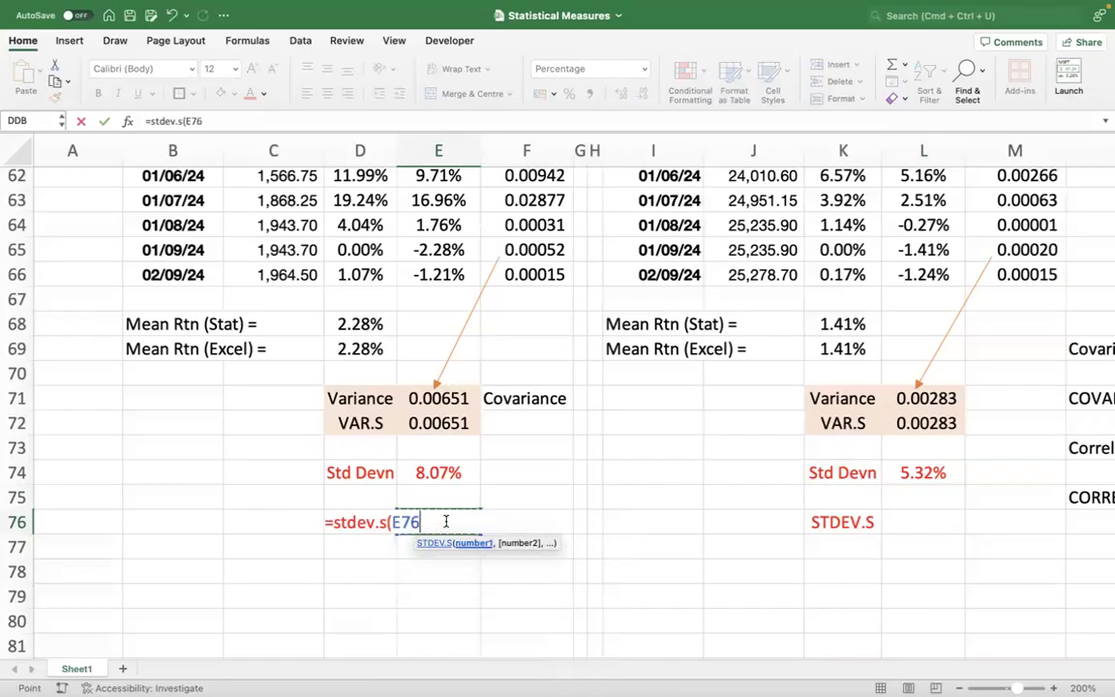
key("Up")
key("Up")
key("Up")
key("Up")
key("Left")
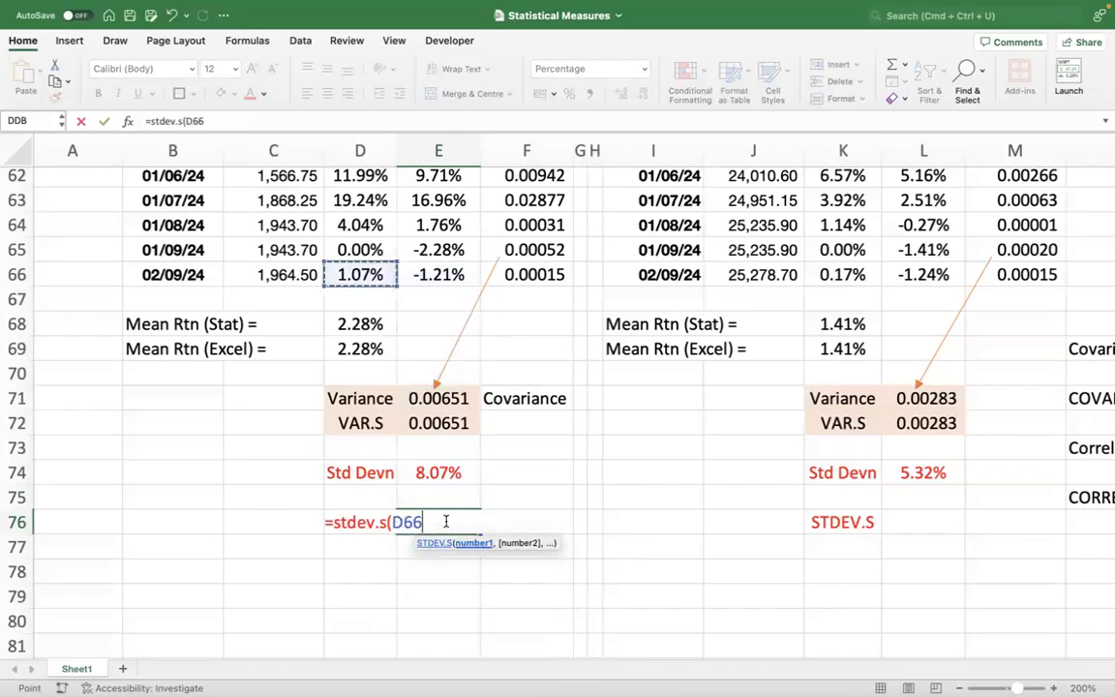
key("ctrl+Up")
key("Down")
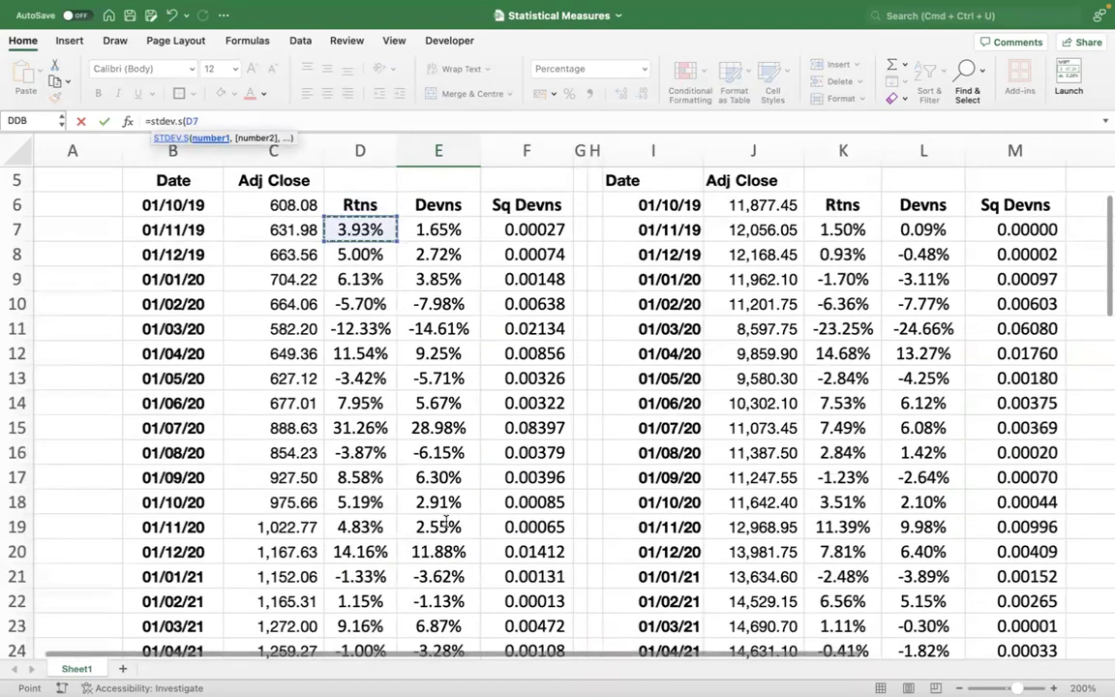
key("ctrl+shift+Down")
key("Return")
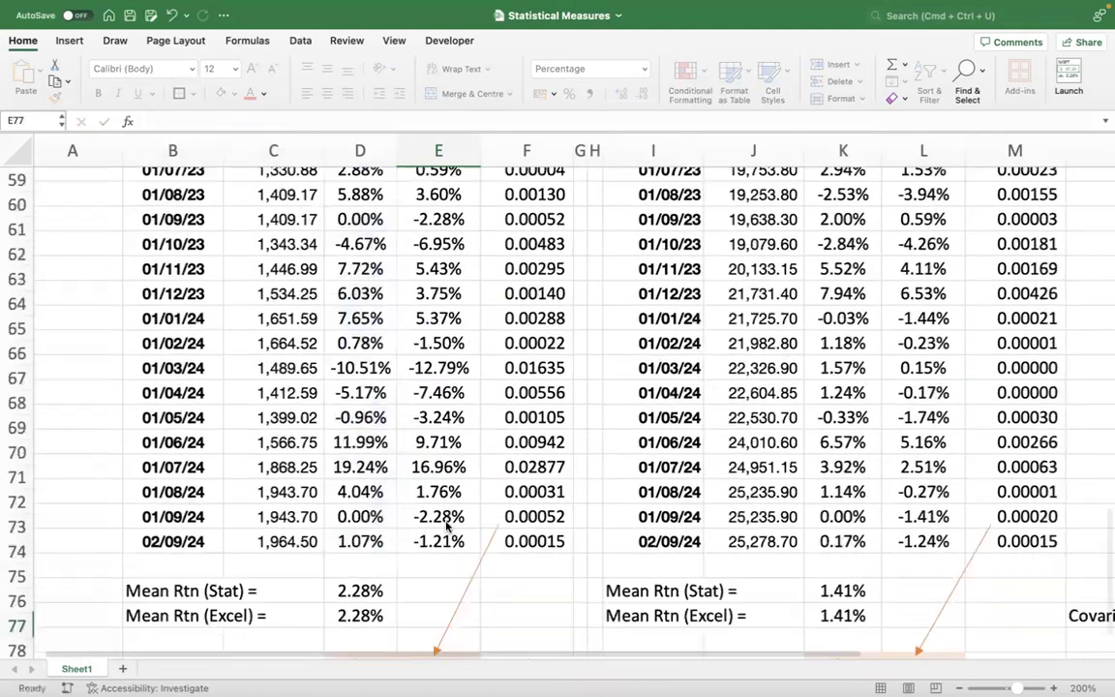
Calculate the NIFTY 50 sample standard deviation in L76 with STDEV.S over the monthly returns K7:K66.
key("Up")
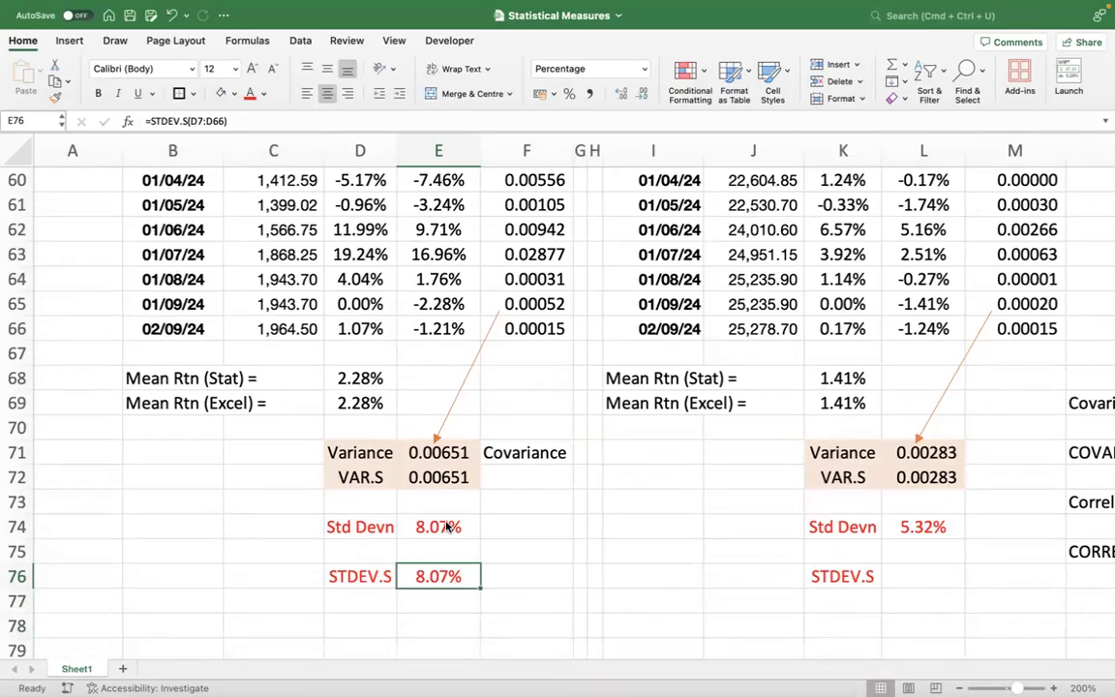
key("Right")
key("Right")
key("Right")
key("Right")
key("Right")
key("Right")
key("Right")
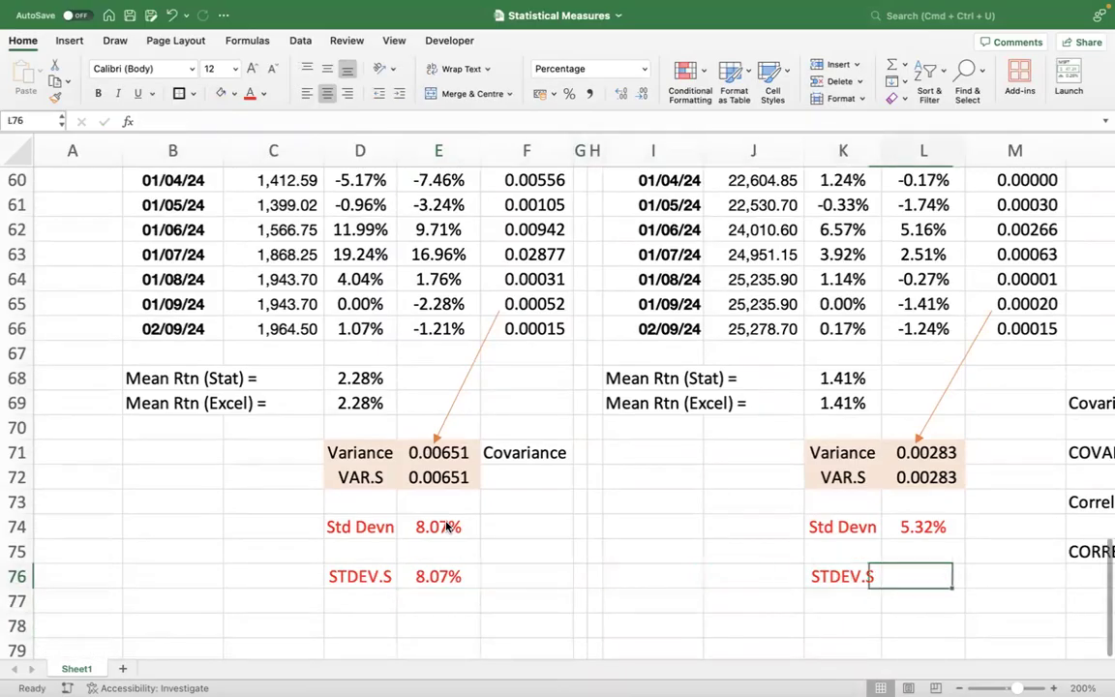
type("=stde")
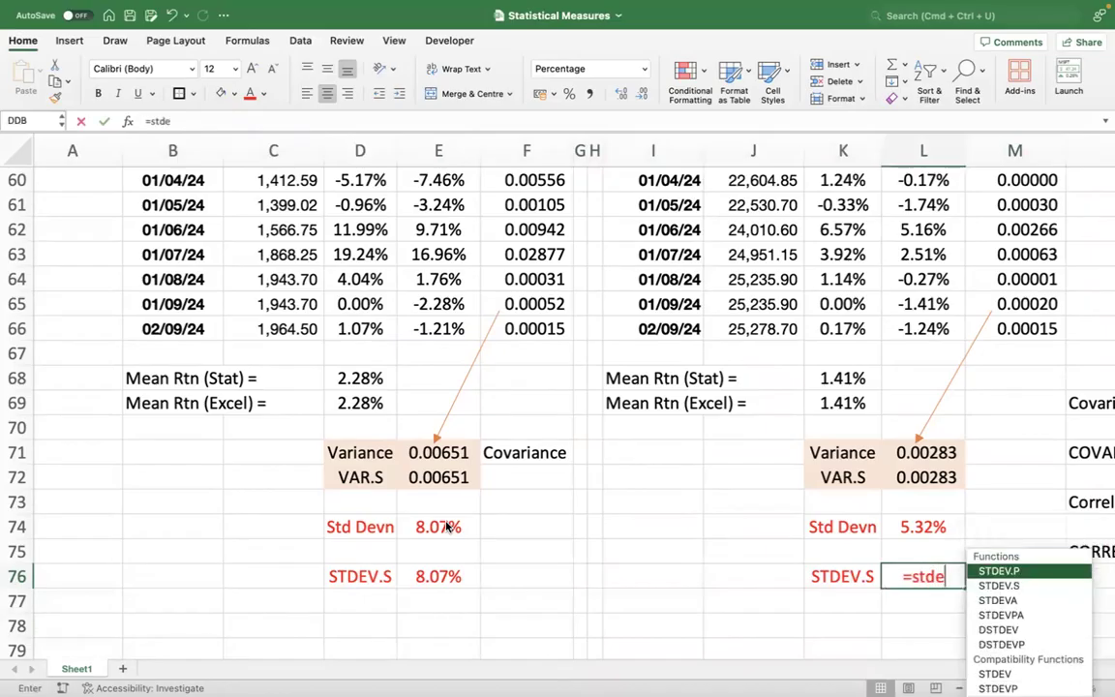
type("v.s(")
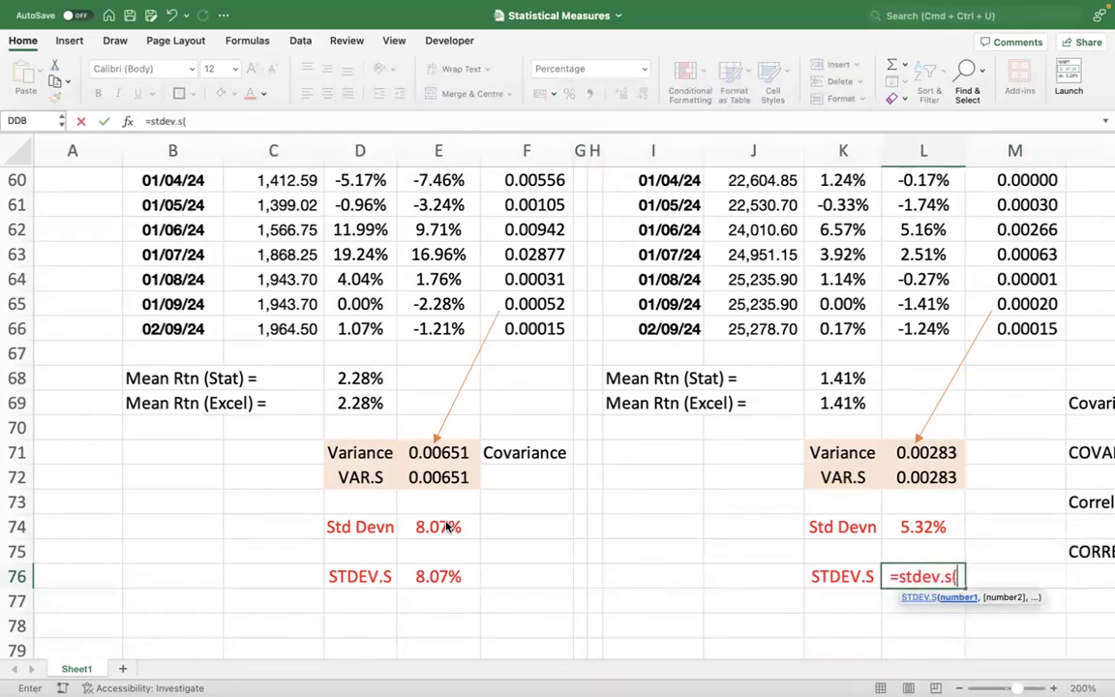
key("Up")
key("Up")
key("Up")
key("Up")
key("Up")
key("Up")
key("Up")
key("Up")
key("Left")
key("Up")
key("Up")
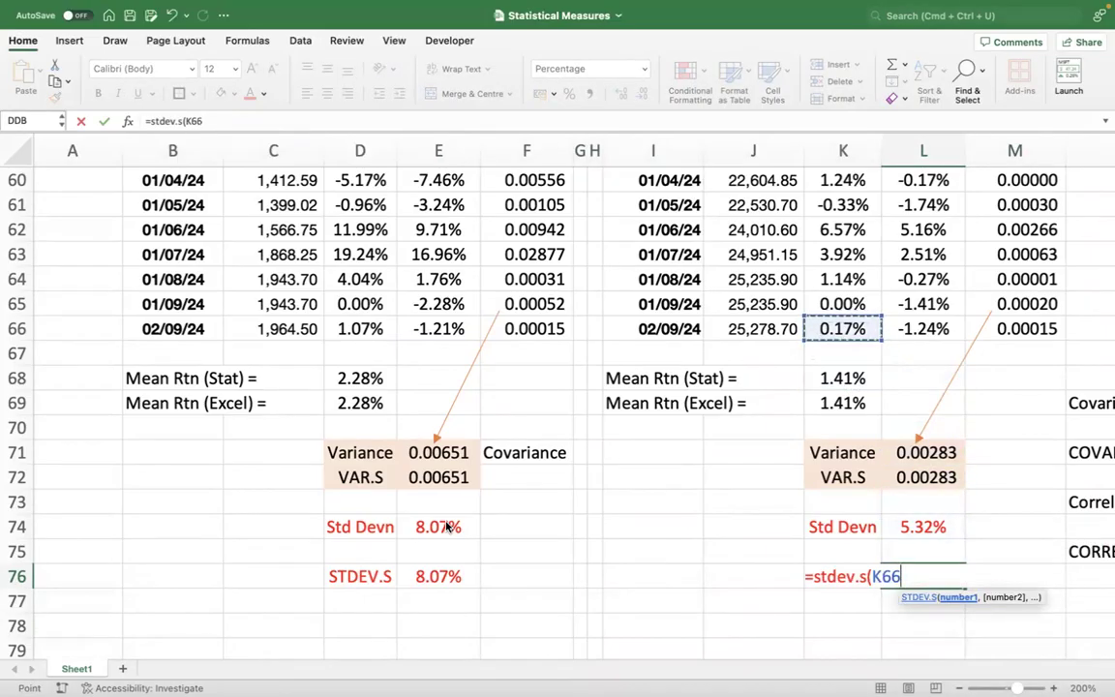
key("ctrl+Up")
key("Down")
key("ctrl+shift+Down")
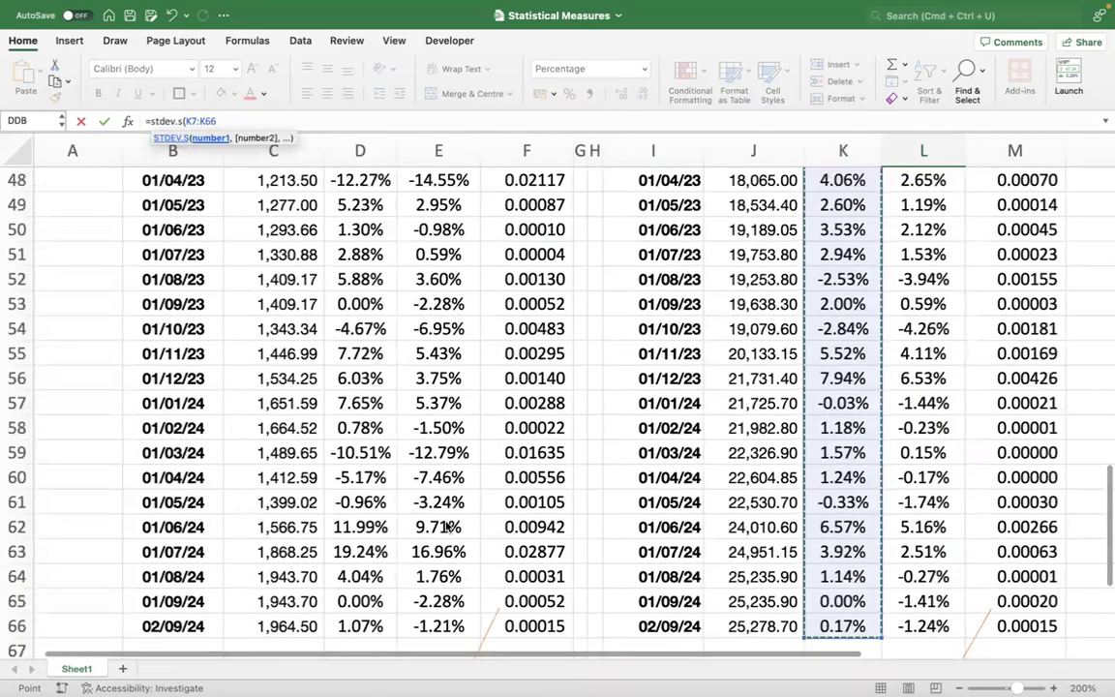
key("Return")
key("Up")
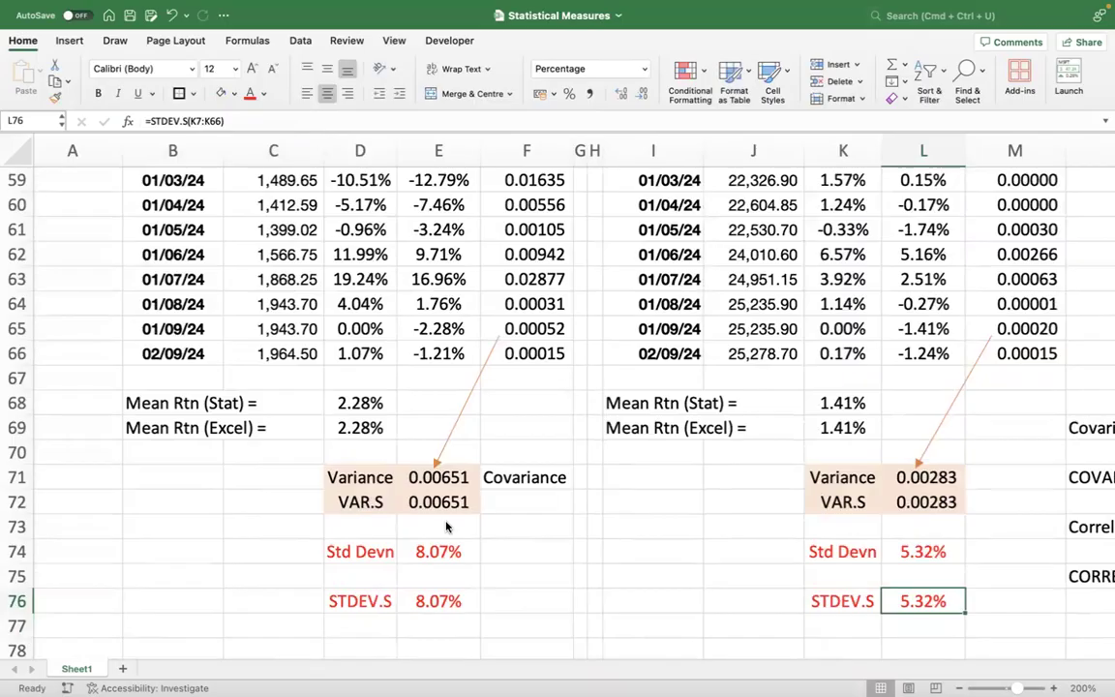
Delete the stray Covariance label from F71 beside the INFOSYS variance.
scroll(447, 527, "down", 6)
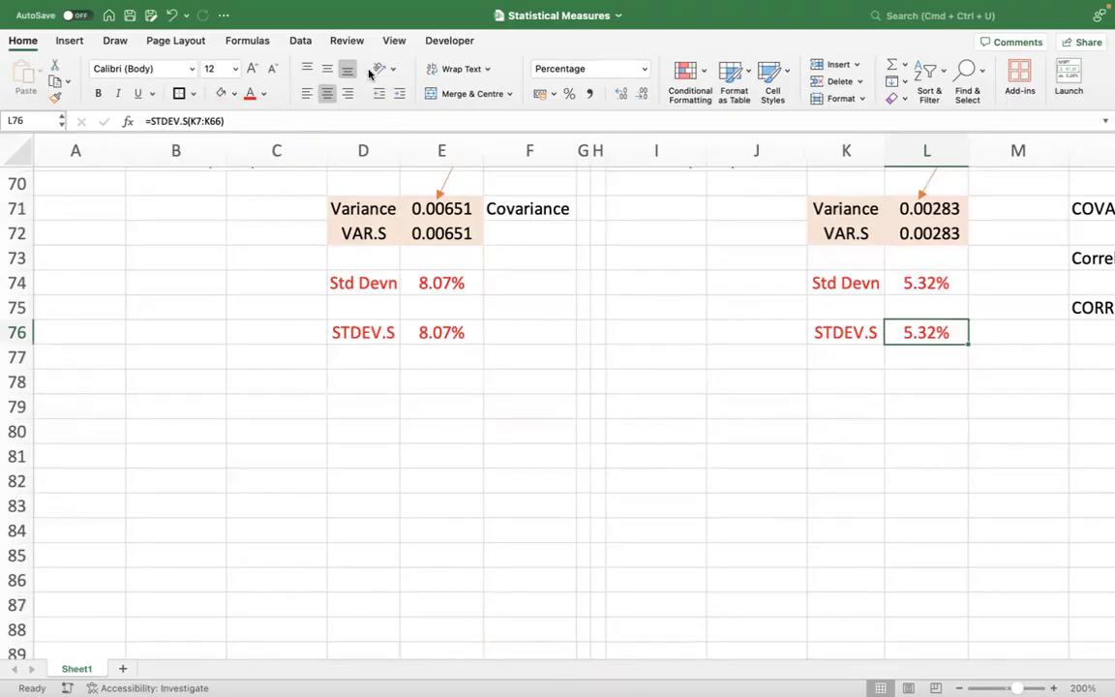
scroll(575, 223, "up", 8)
scroll(575, 224, "right", 2)
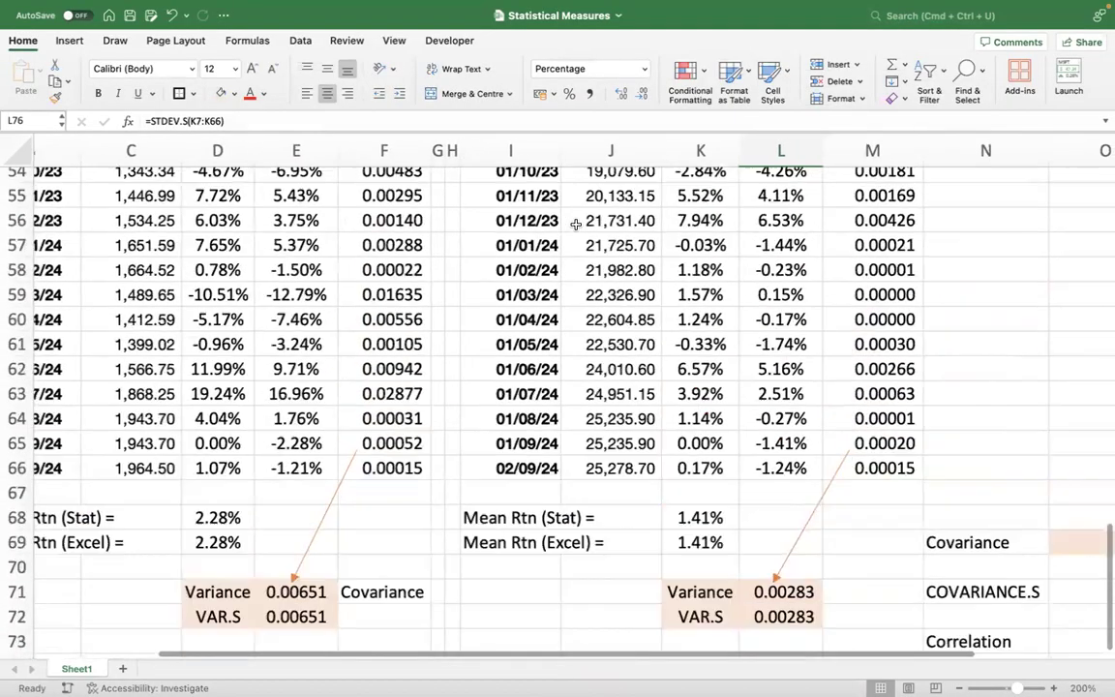
scroll(575, 224, "up", 20)
scroll(722, 253, "down", 1)
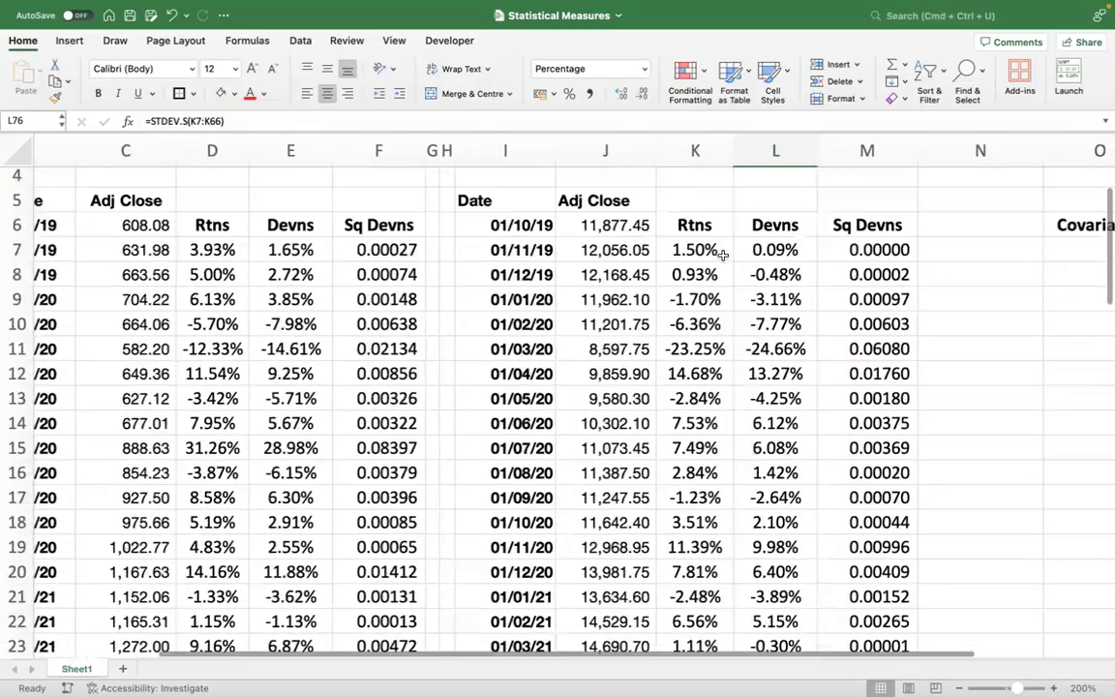
scroll(722, 254, "down", 20)
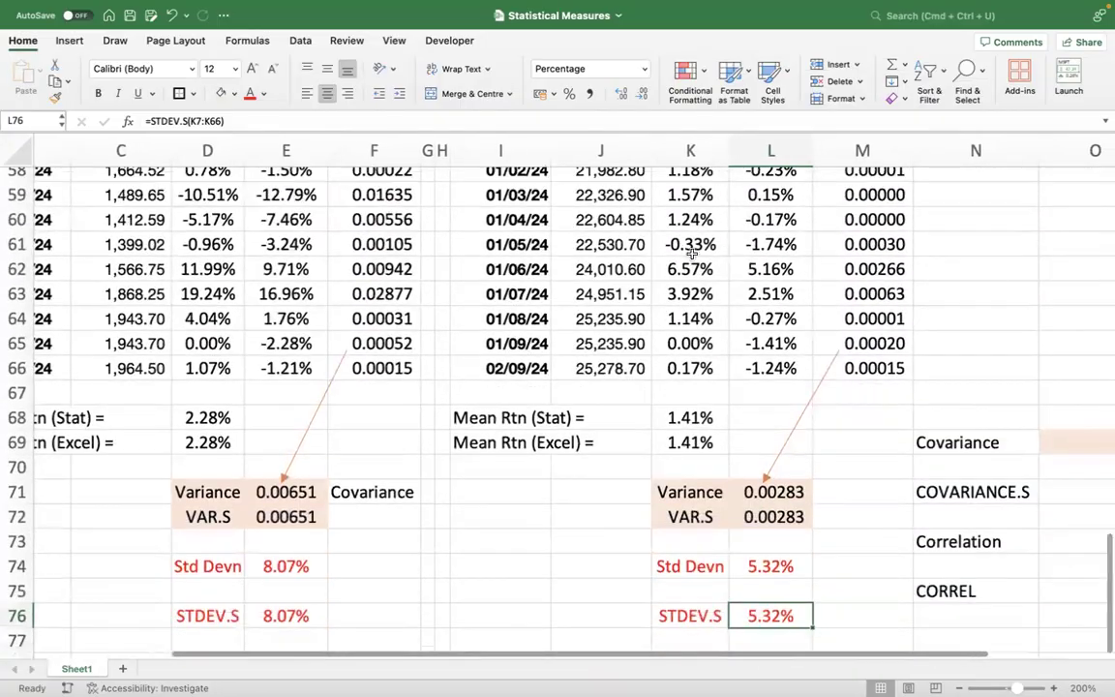
left_click(392, 494)
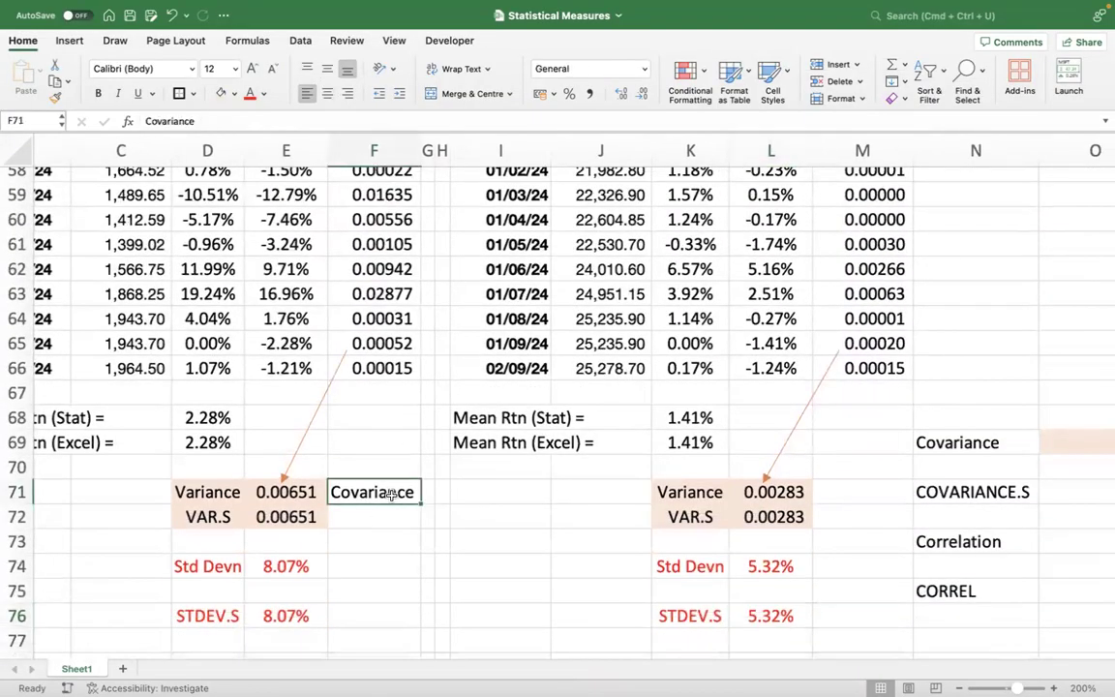
key("Delete")
Review the summary rows beneath the NIFTY 50 data, including the covariance and correlation labels in column N.
key("Right")
key("Right")
key("Right")
key("Right")
key("Right")
key("Right")
key("Right")
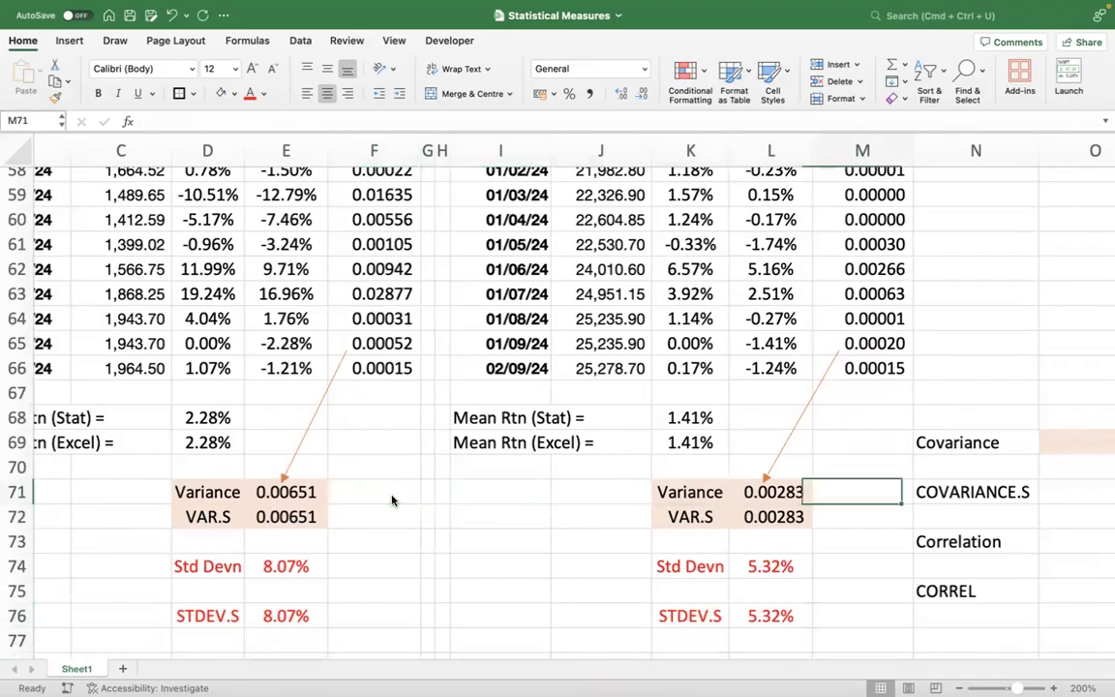
key("Right")
key("Right")
key("Right")
key("Right")
key("Up")
key("Up")
key("Up")
key("Up")
key("Left")
key("Left")
key("Left")
key("Left")
key("Left")
key("Right")
key("Up")
scroll(393, 499, "up", 5)
key("Up")
key("Down")
key("Down")
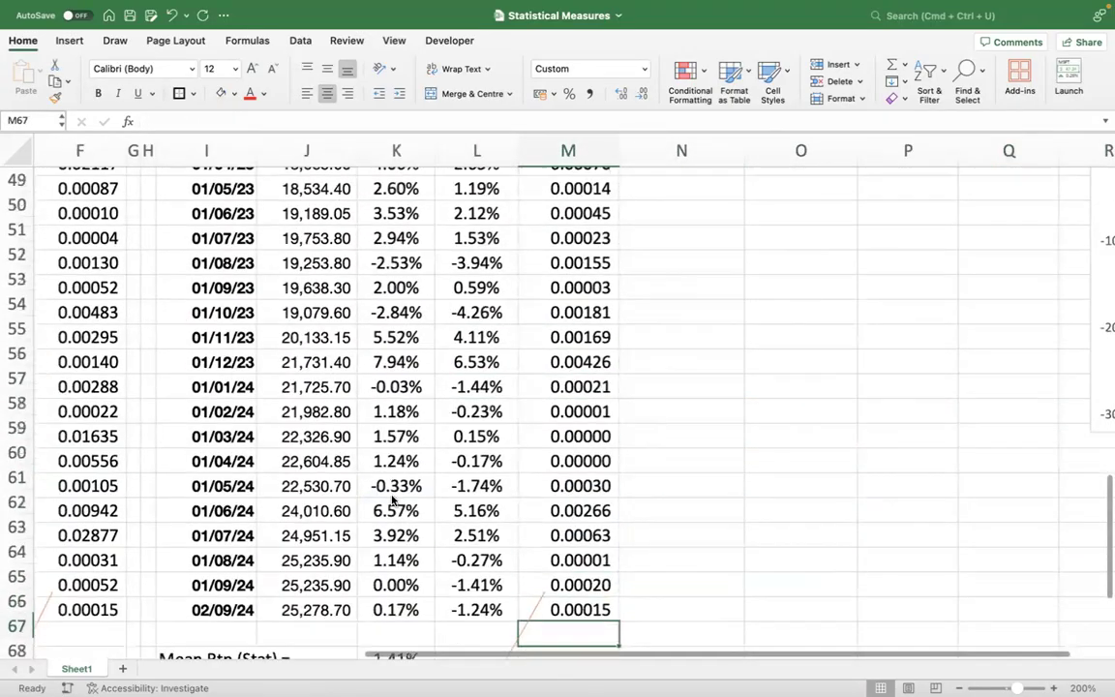
key("Down")
key("Down")
scroll(688, 557, "down", 6)
scroll(689, 557, "left", 1)
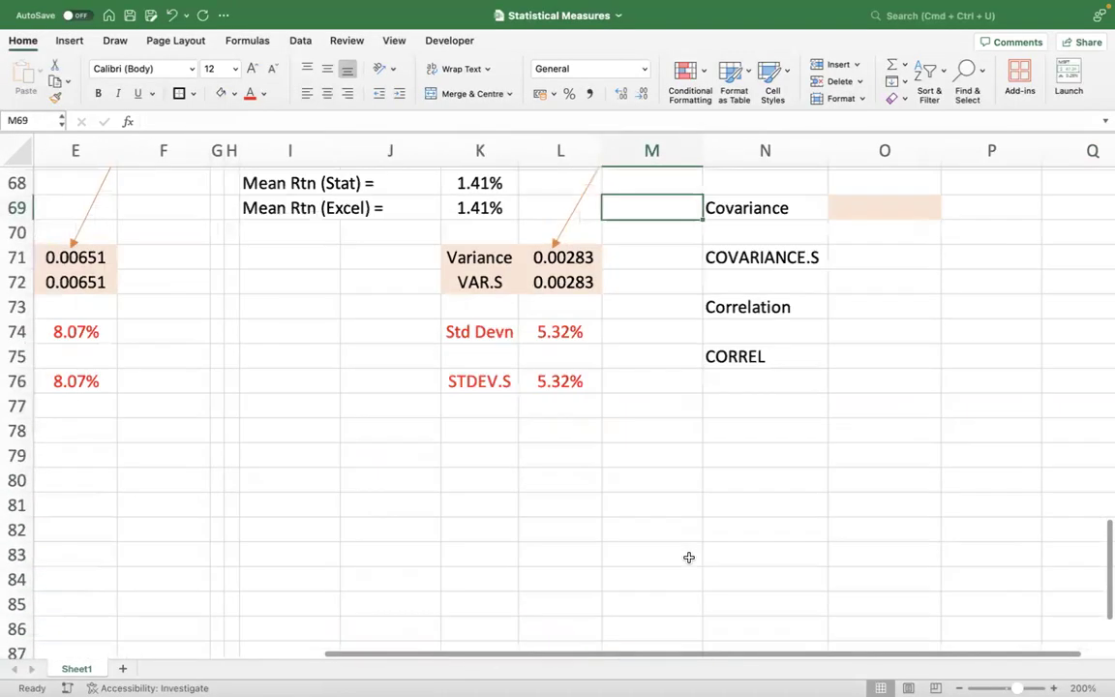
Calculate the first product of NIFTY 50 and INFOSYS deviations in O7 with the formula =L7*E7.
scroll(688, 557, "up", 15)
scroll(688, 557, "left", 1)
scroll(688, 558, "right", 3)
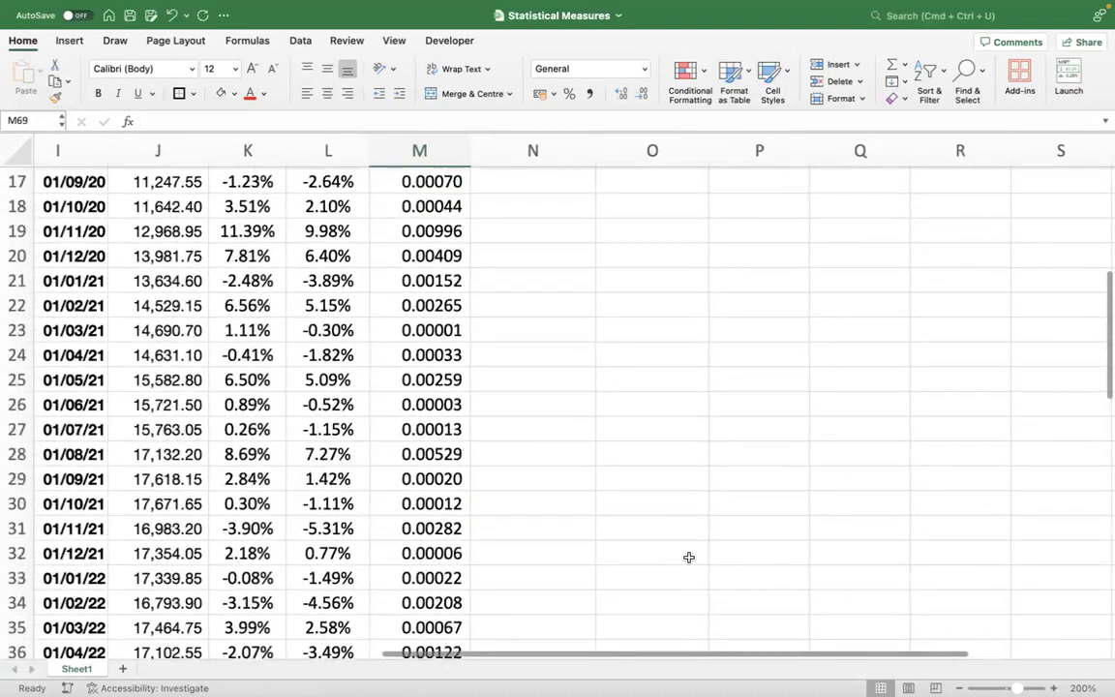
scroll(688, 558, "up", 15)
scroll(668, 359, "down", 1)
left_click(674, 310)
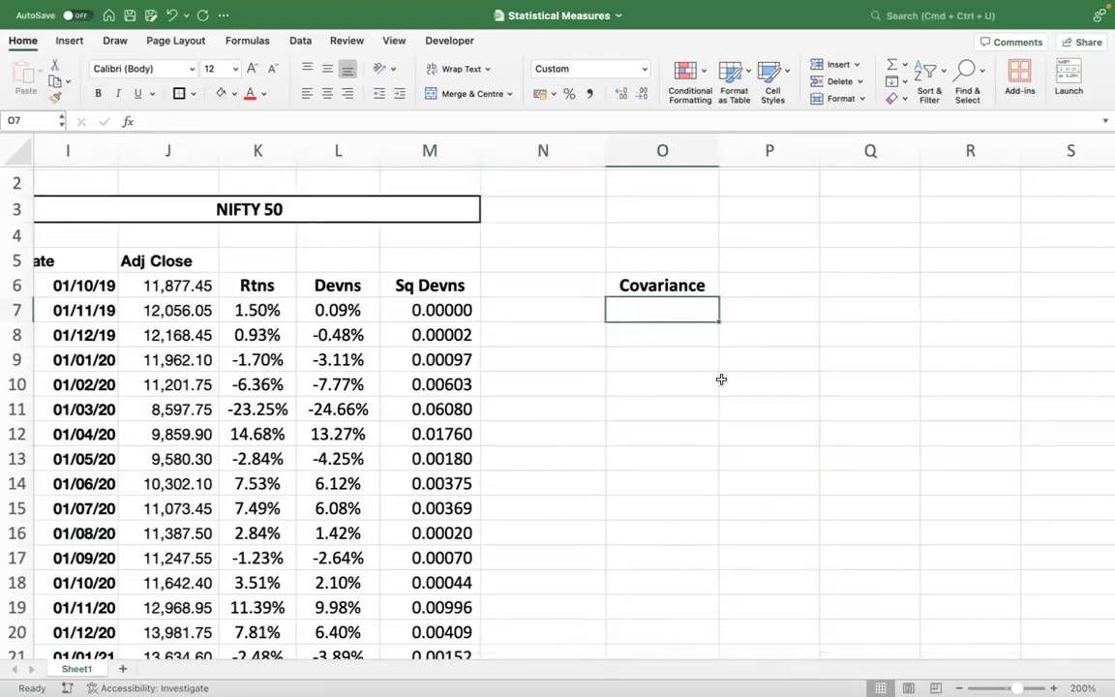
type("=")
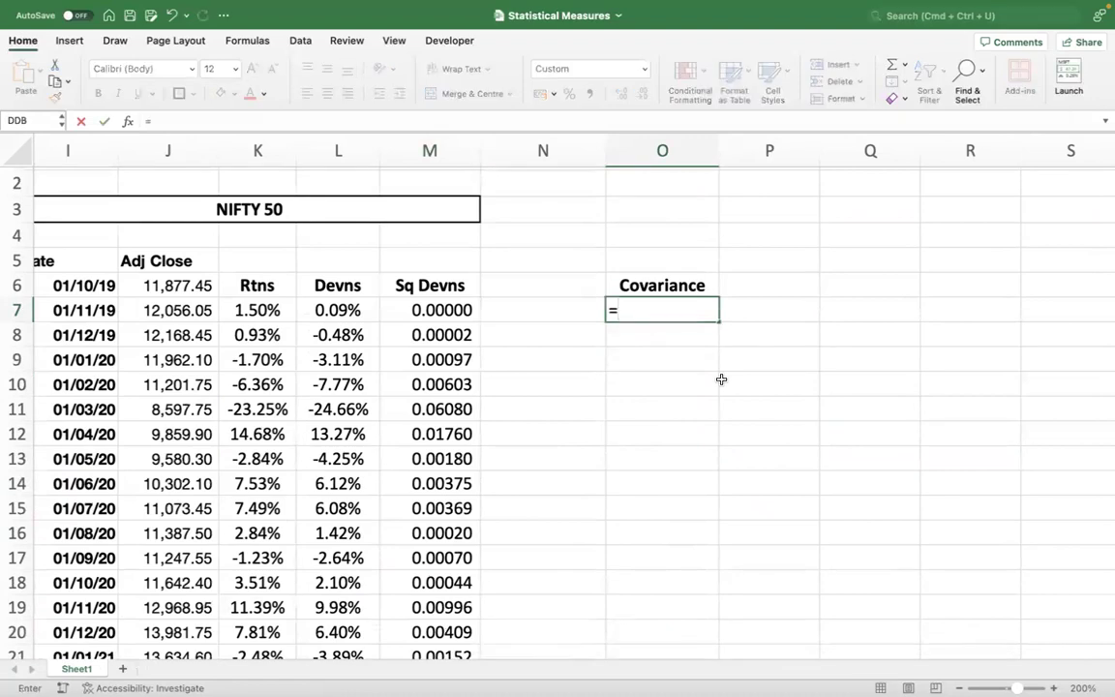
key("Left")
key("Left")
key("Left")
type("*")
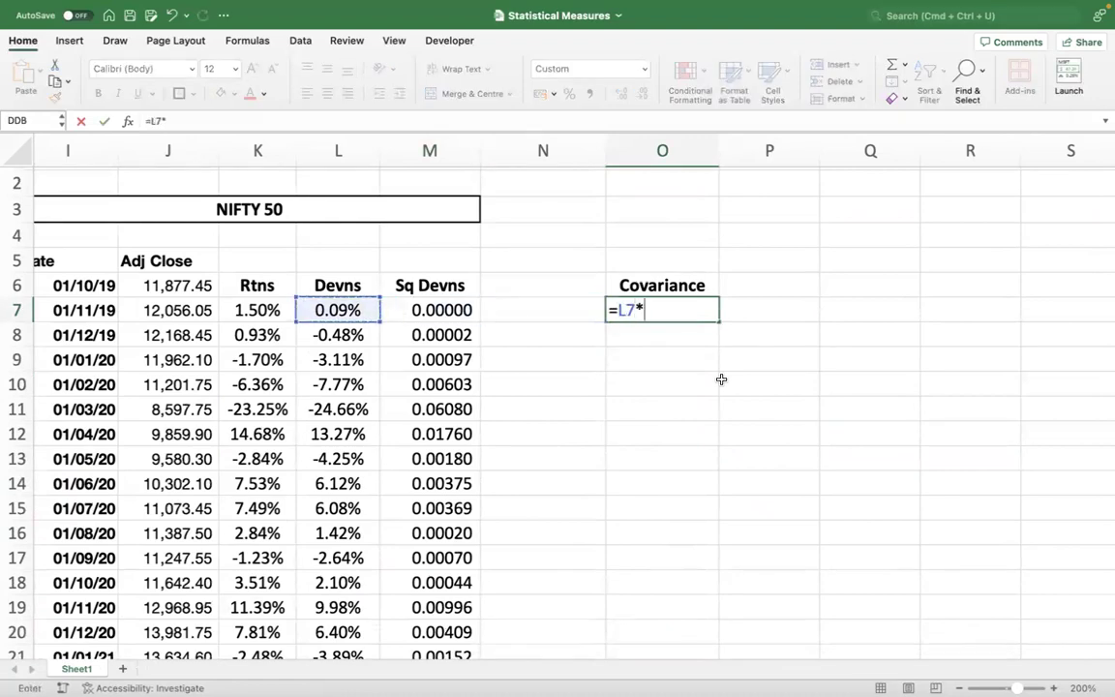
key("Left")
key("Left")
key("Left")
key("Left")
key("Left")
key("Left")
key("Left")
key("Left")
key("Left")
key("Left")
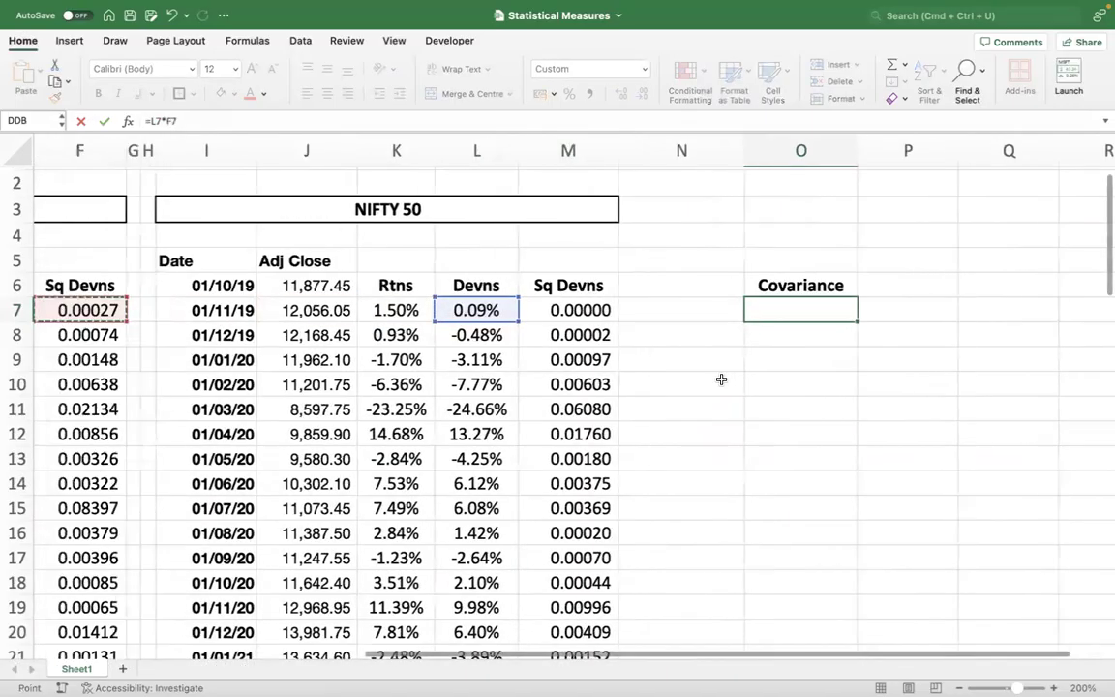
key("Left")
key("Right")
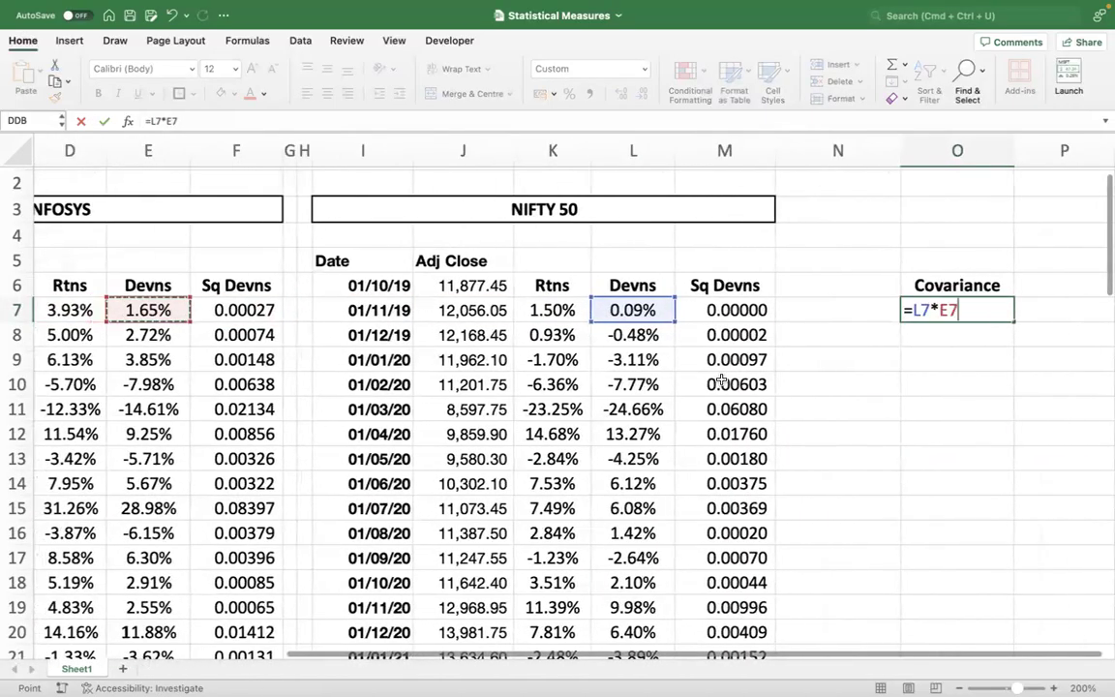
key("Return")
key("Up")
Fill the deviation product formula from O7 down to O66 and narrow column O slightly.
left_click_drag(1013, 322, 950, 411)
left_click_drag(1014, 150, 995, 150)
left_click(1030, 370)
left_click(958, 406)
key("ctrl+Up")
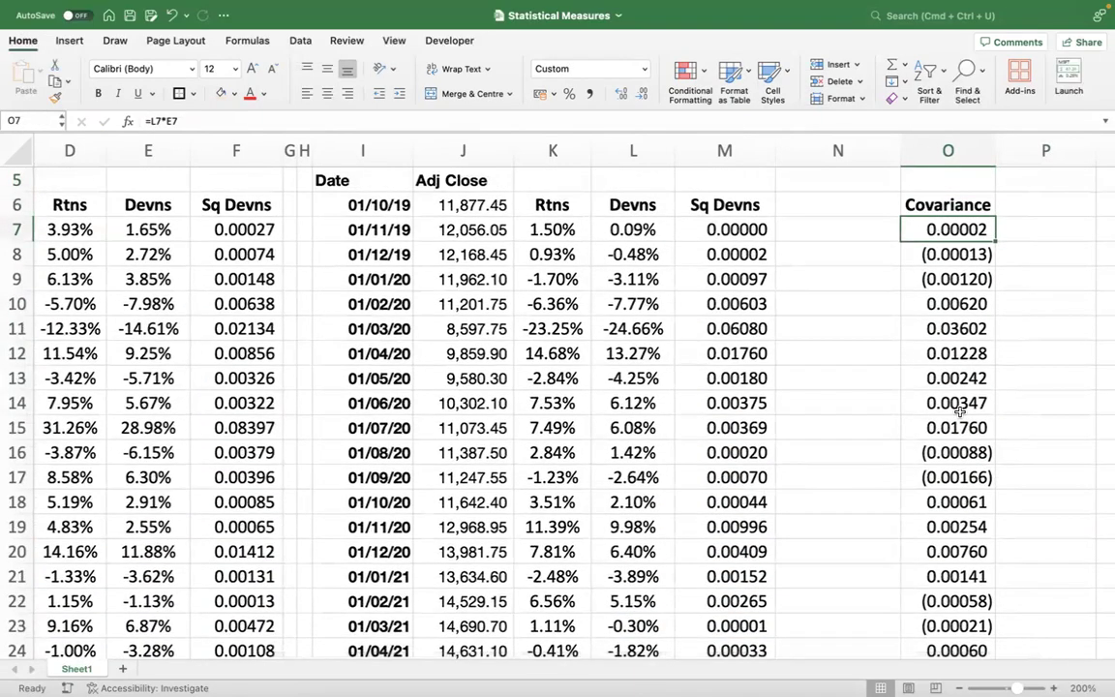
Examine which INFOSYS and NIFTY 50 deviation cells the formula in O7 refers to.
double_click(944, 228)
scroll(923, 331, "left", 5)
scroll(923, 331, "up", 2)
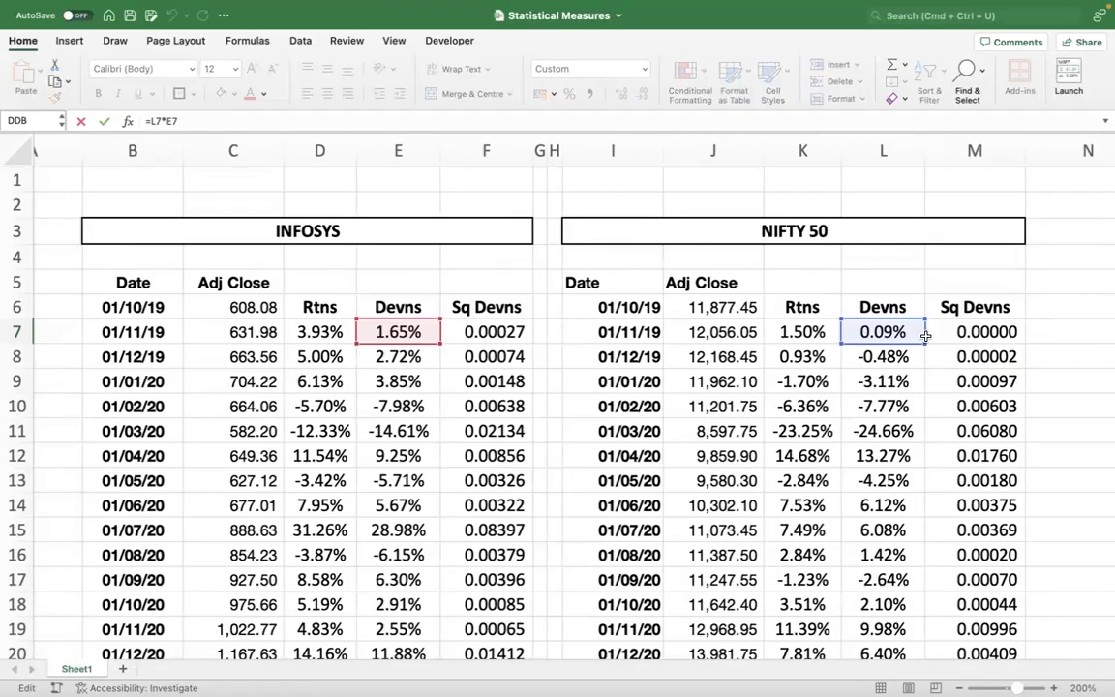
key("ctrl+Return")
key("Right")
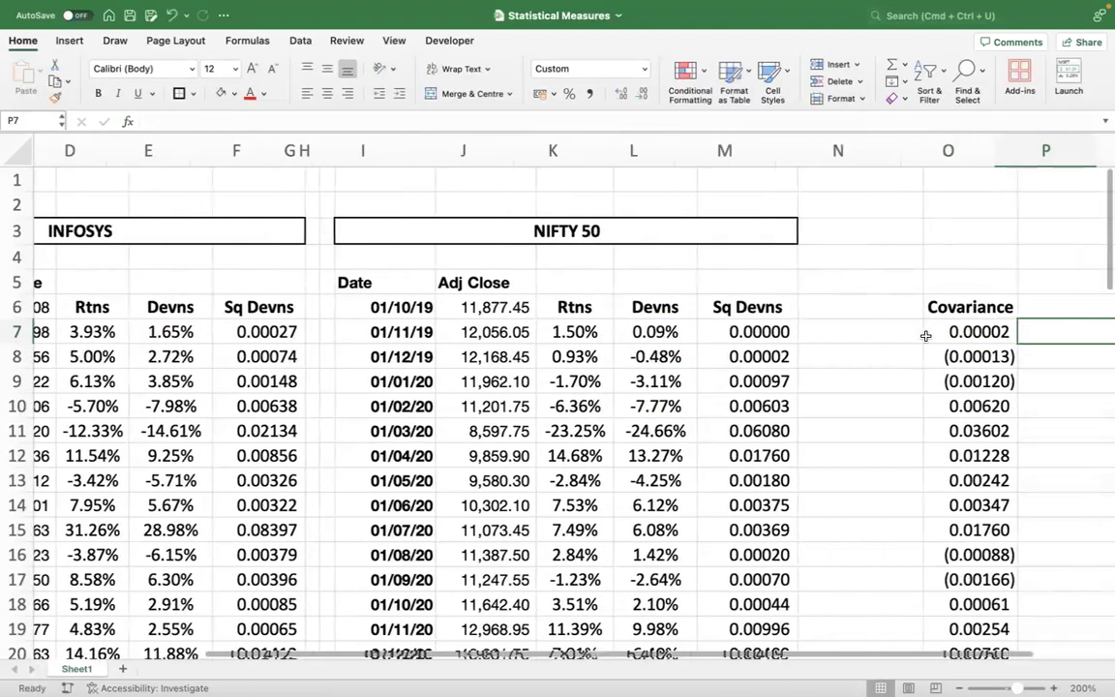
Calculate the sample covariance in O69 as the sum of O7:O66 divided by the count of O7:O66 minus 1.
key("Left")
key("ctrl+Down")
key("Down")
key("Down")
key("Down")
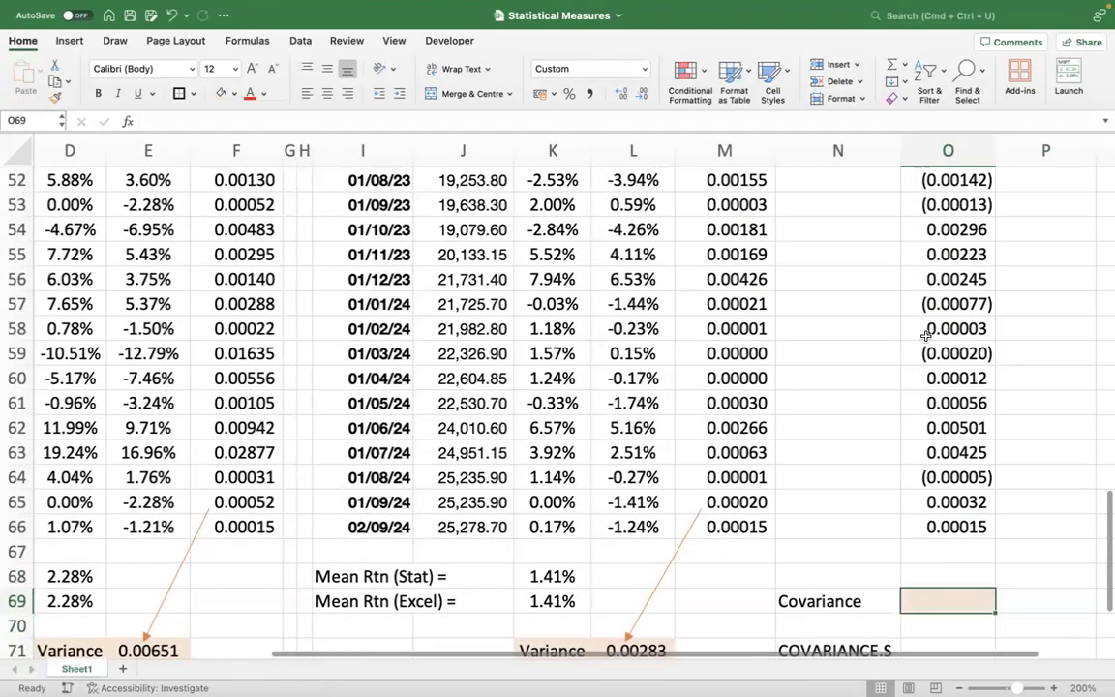
type("=sum(")
key("Up")
key("Up")
key("Up")
key("ctrl+shift+Up")
key("shift+Down")
type(")")
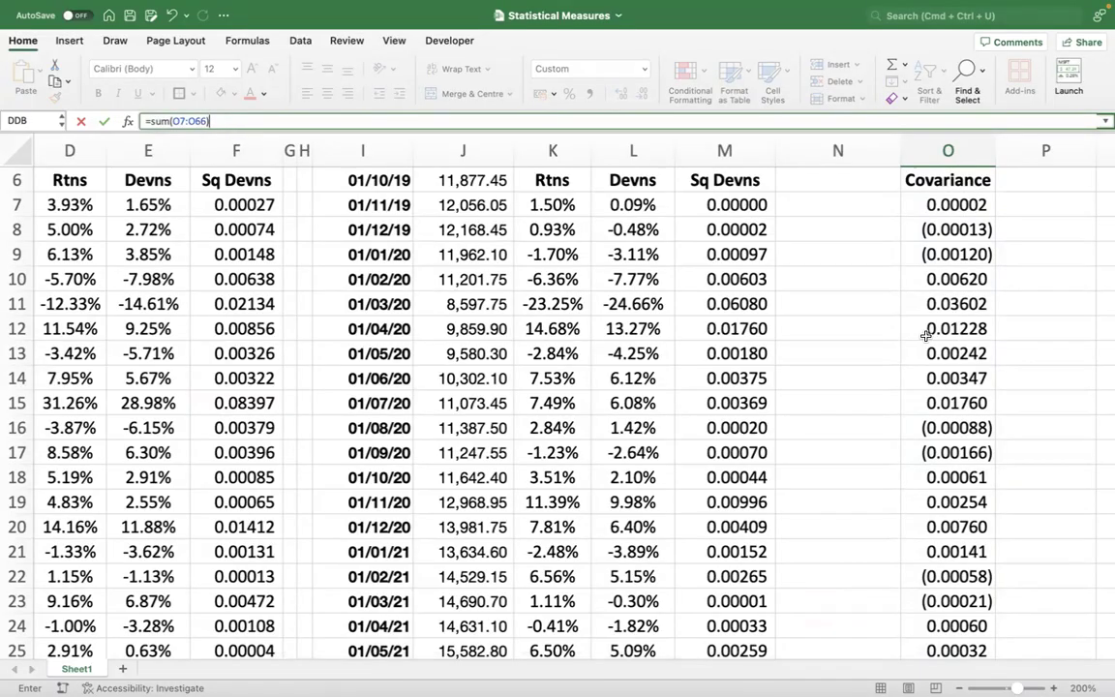
type("/(count")
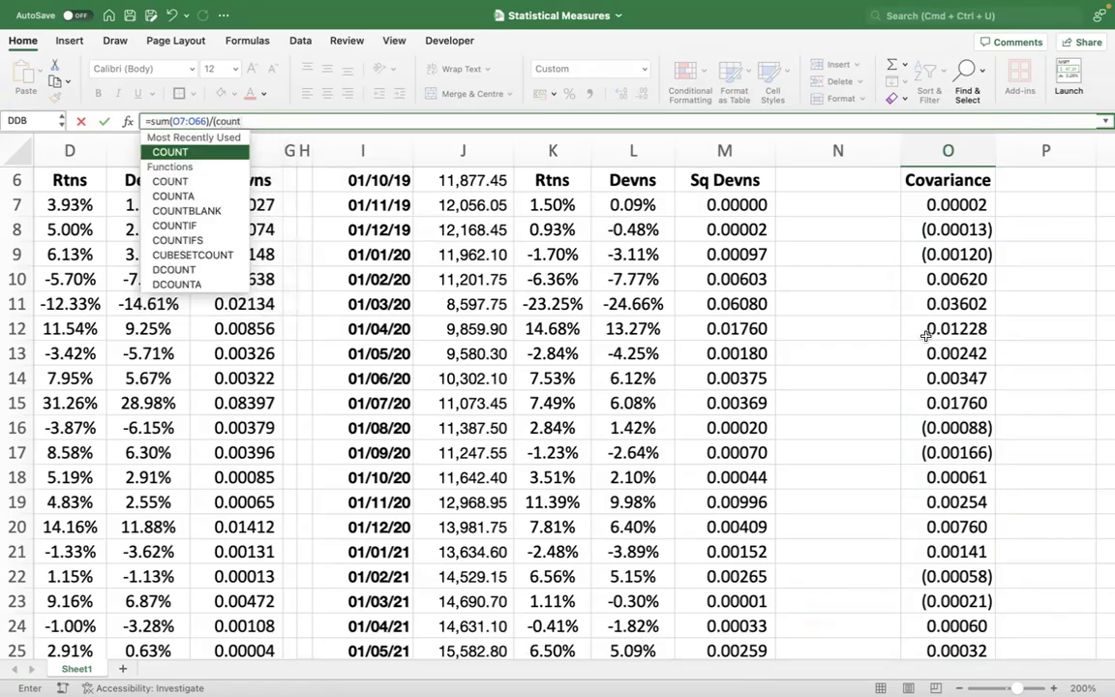
type("(")
key("ctrl+Up")
key("ctrl+shift+Up")
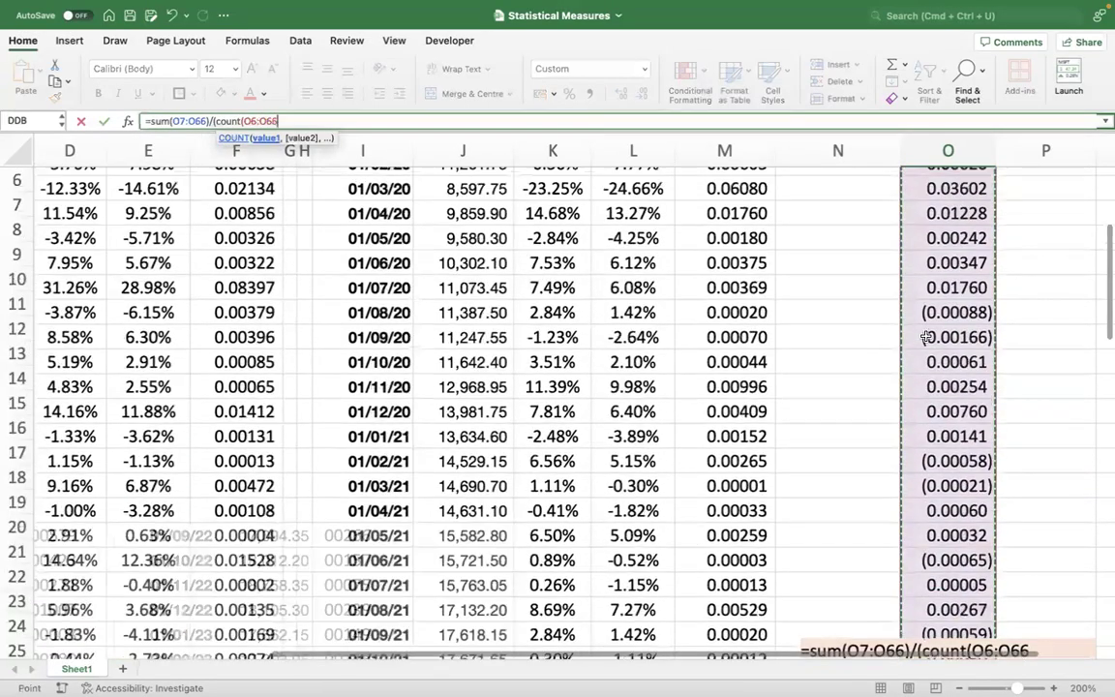
key("shift+Down")
type(")-1)")
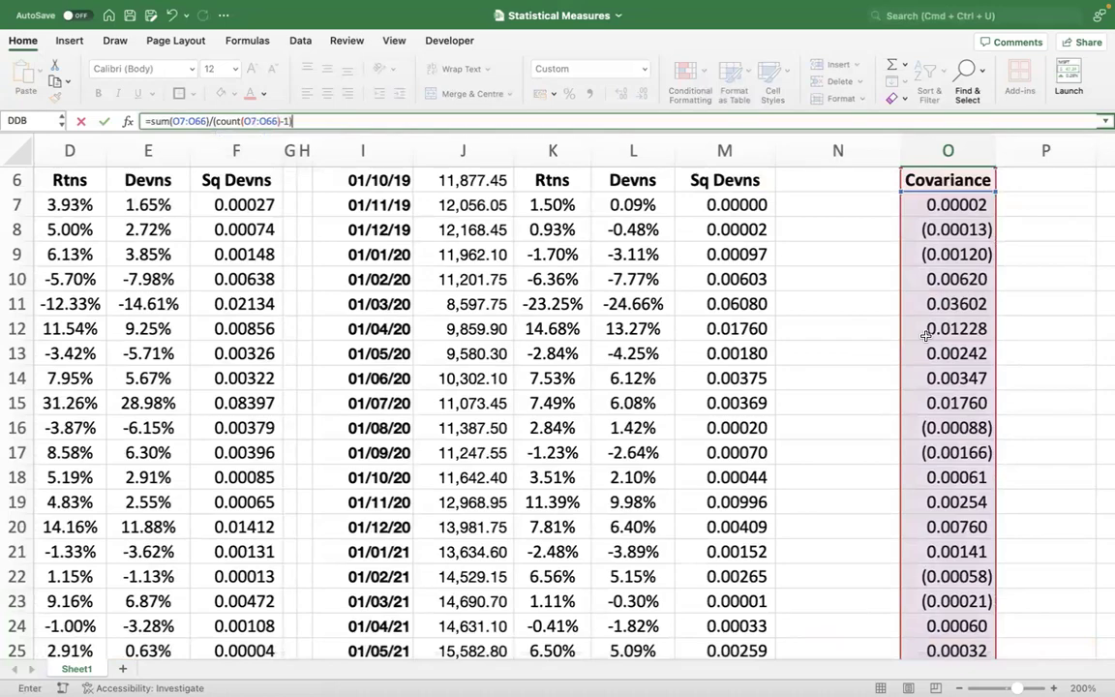
key("Return")
key("Up")
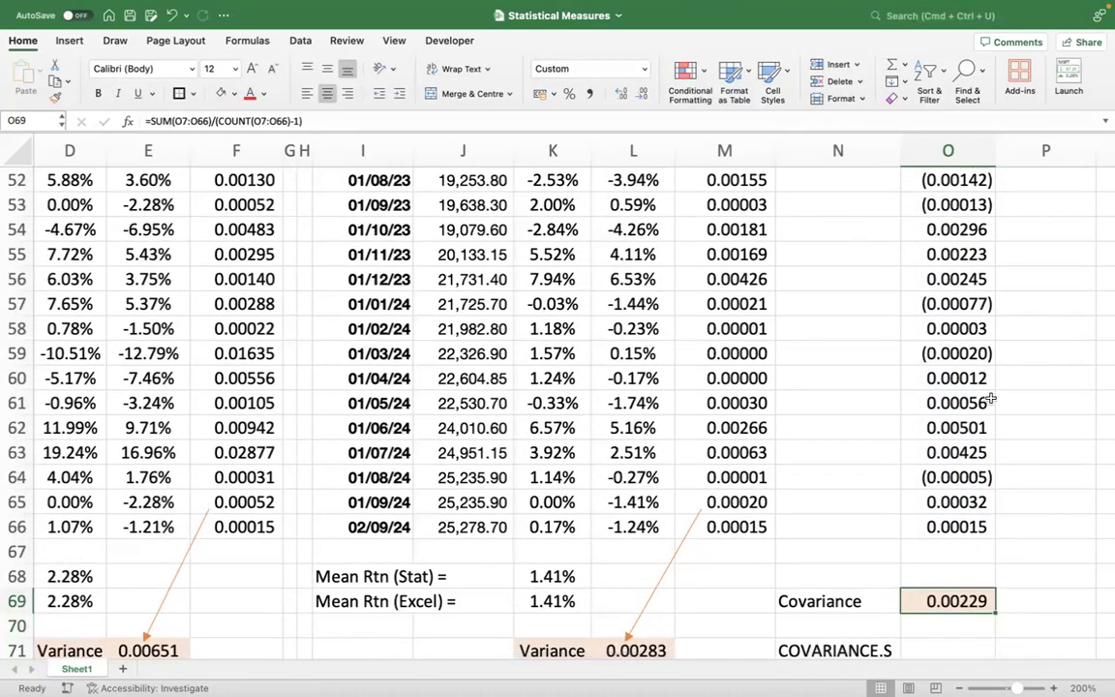
Calculate the covariance in O71 with COVARIANCE.S over the INFOSYS returns D7:D66 and the NIFTY 50 returns K7:K66.
scroll(991, 399, "down", 5)
left_click(928, 285)
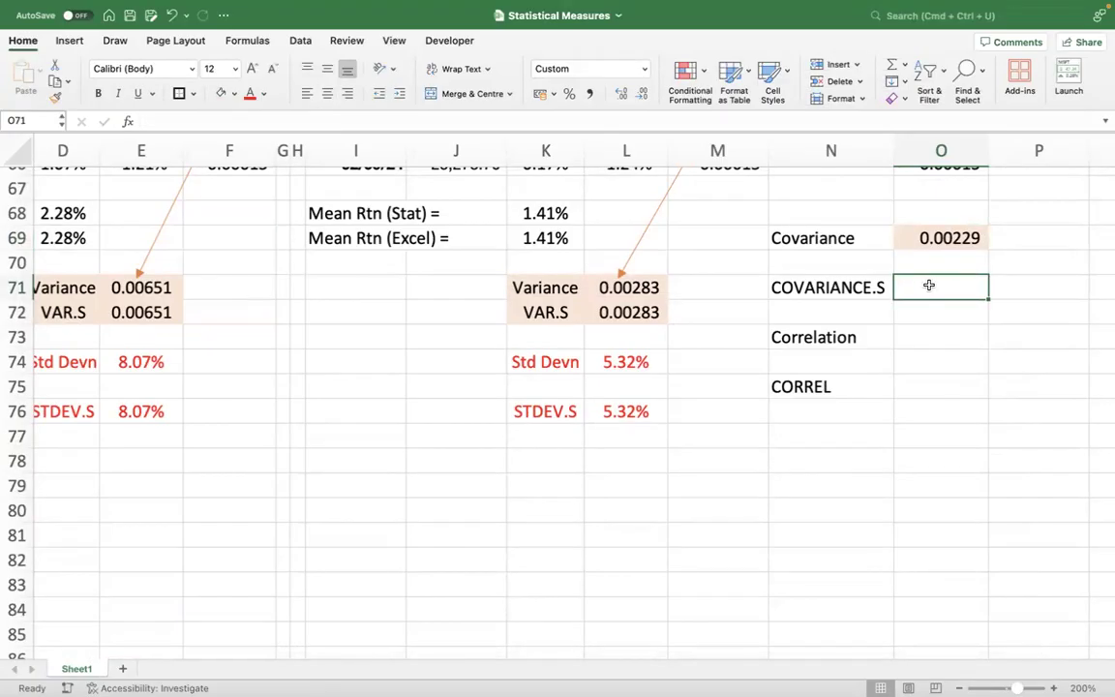
type("=covar")
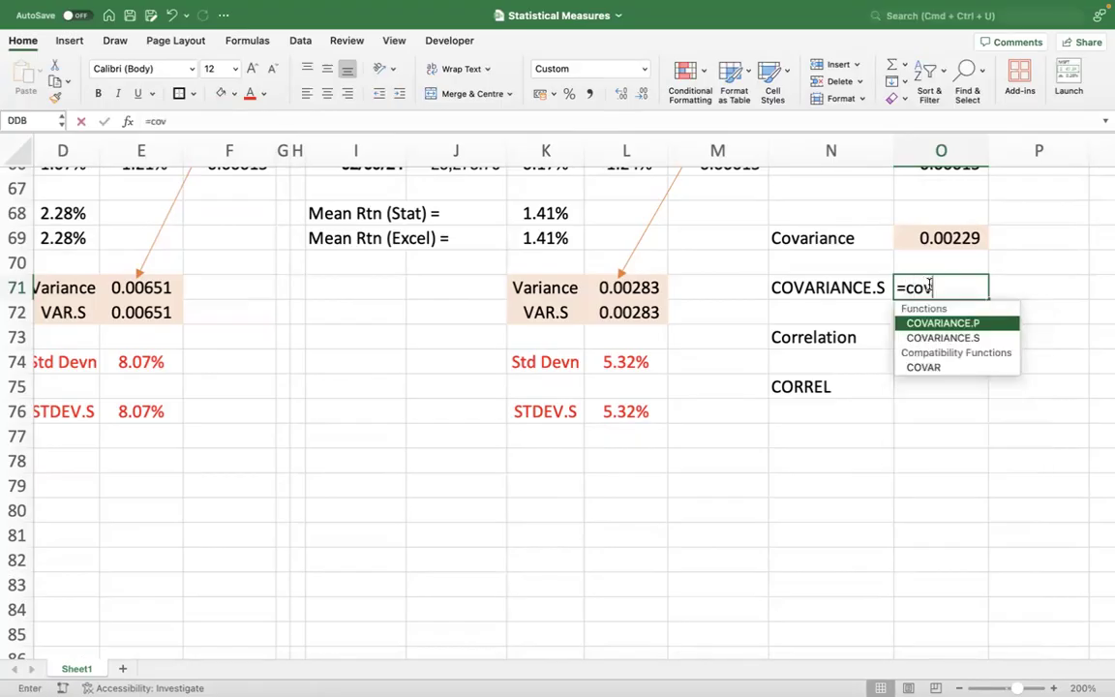
double_click(954, 337)
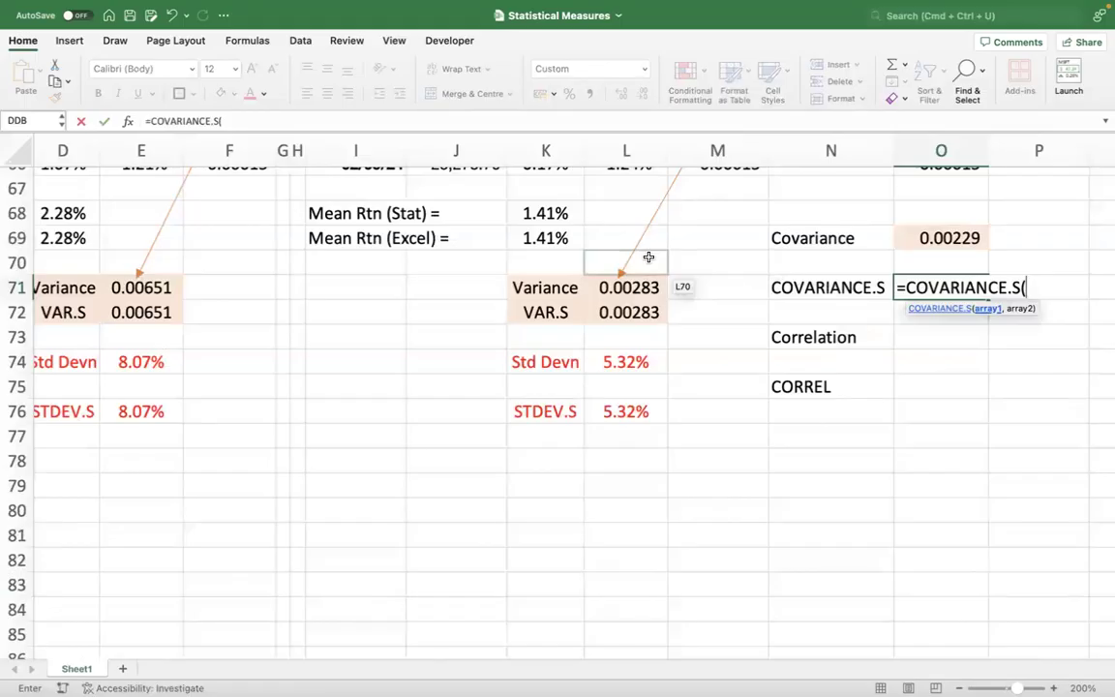
scroll(726, 426, "up", 3)
scroll(726, 426, "left", 1)
scroll(726, 426, "up", 20)
scroll(726, 426, "left", 3)
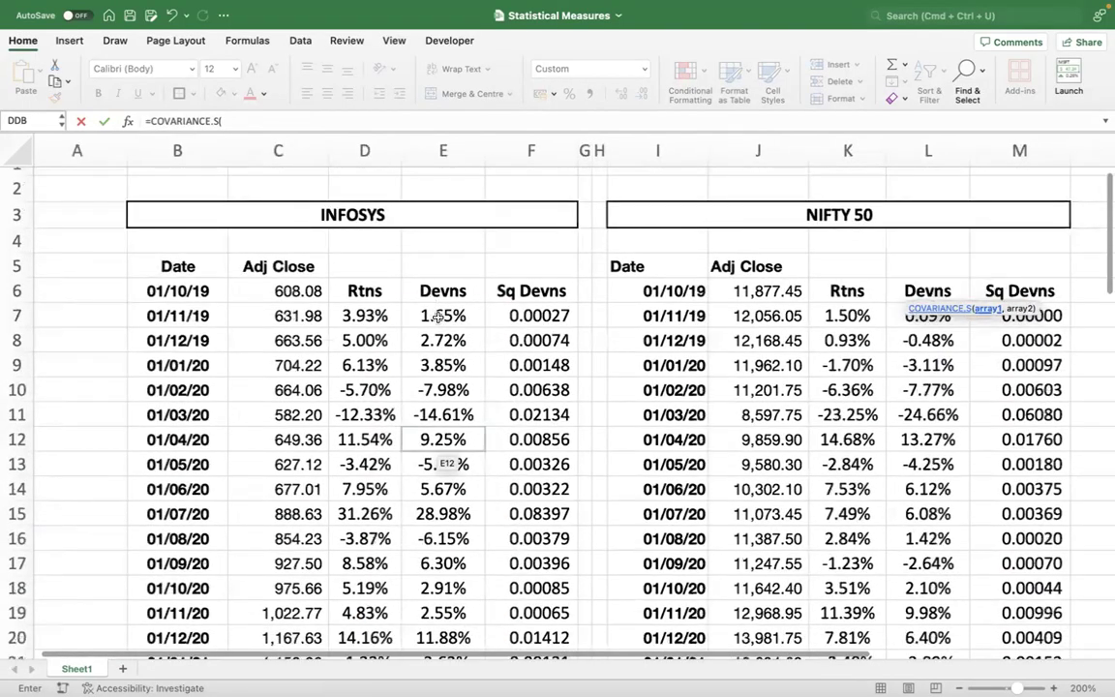
left_click(439, 316)
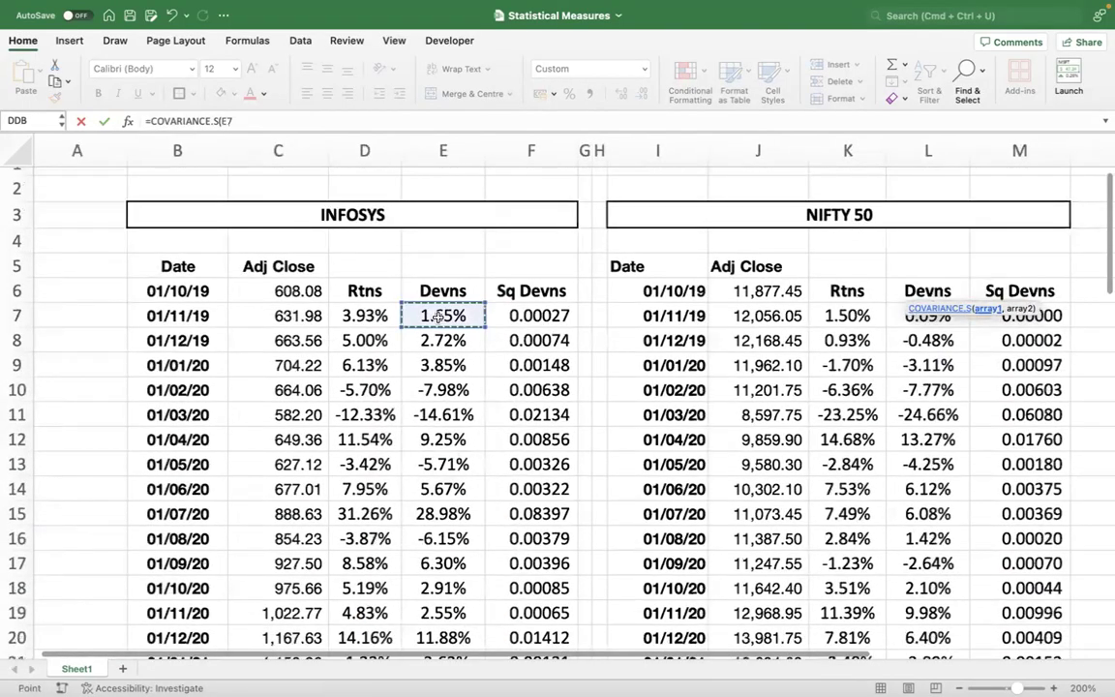
key("Left")
key("ctrl+shift+Down")
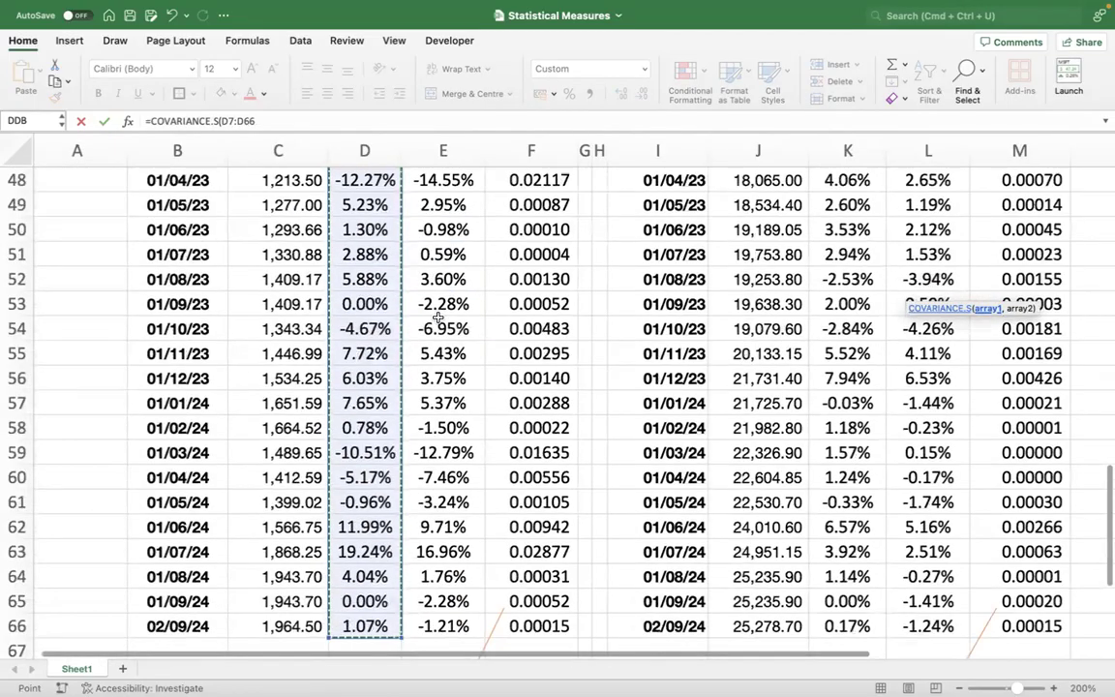
type(",")
left_click(939, 231)
key("ctrl+Up")
key("Left")
key("Down")
key("ctrl+Down")
key("ctrl+Up")
key("Down")
key("ctrl+shift+Down")
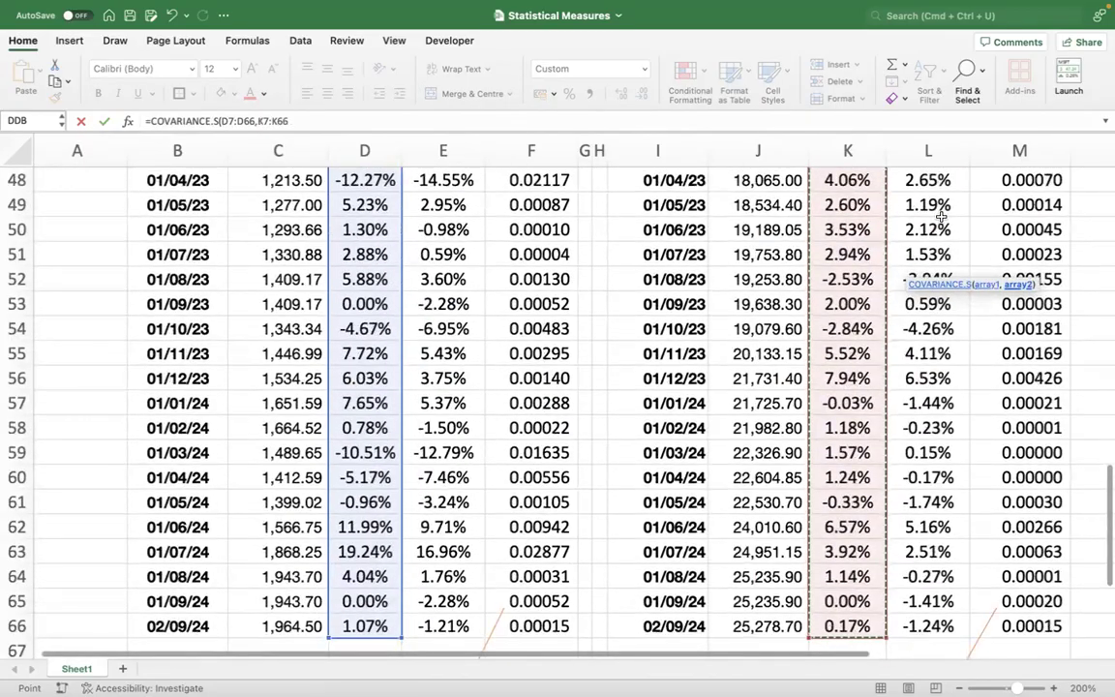
key("Return")
key("Up")
key("Right")
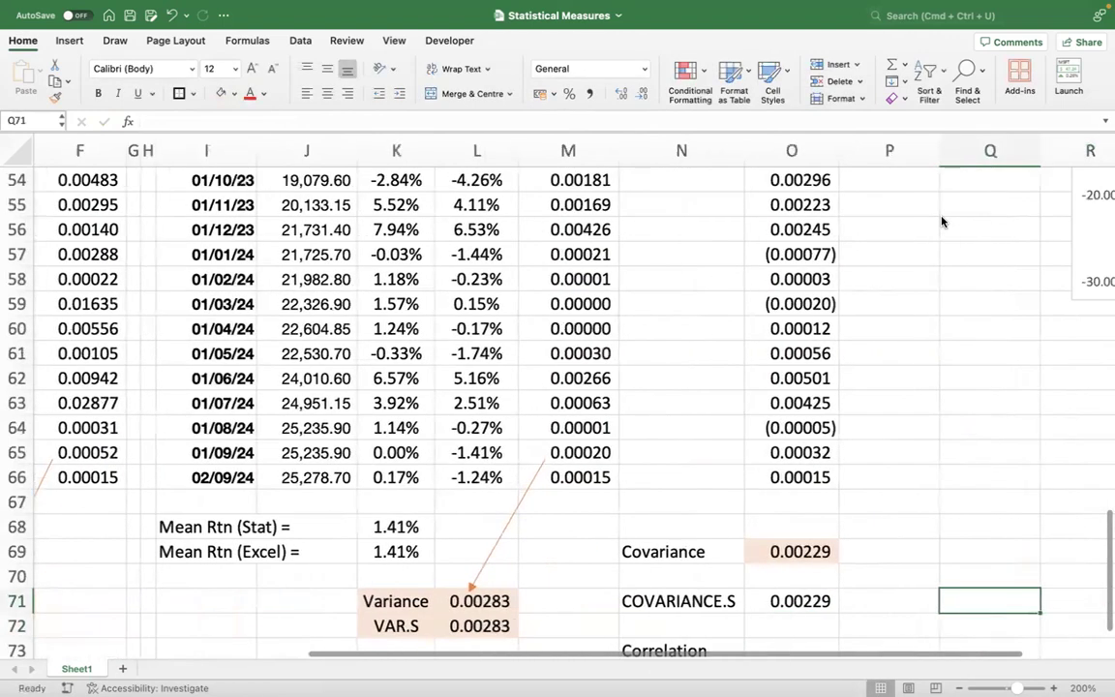
Calculate the correlation in O73 as covariance over the product of both standard deviations, using =O69/(E74*L74).
scroll(949, 317, "down", 5)
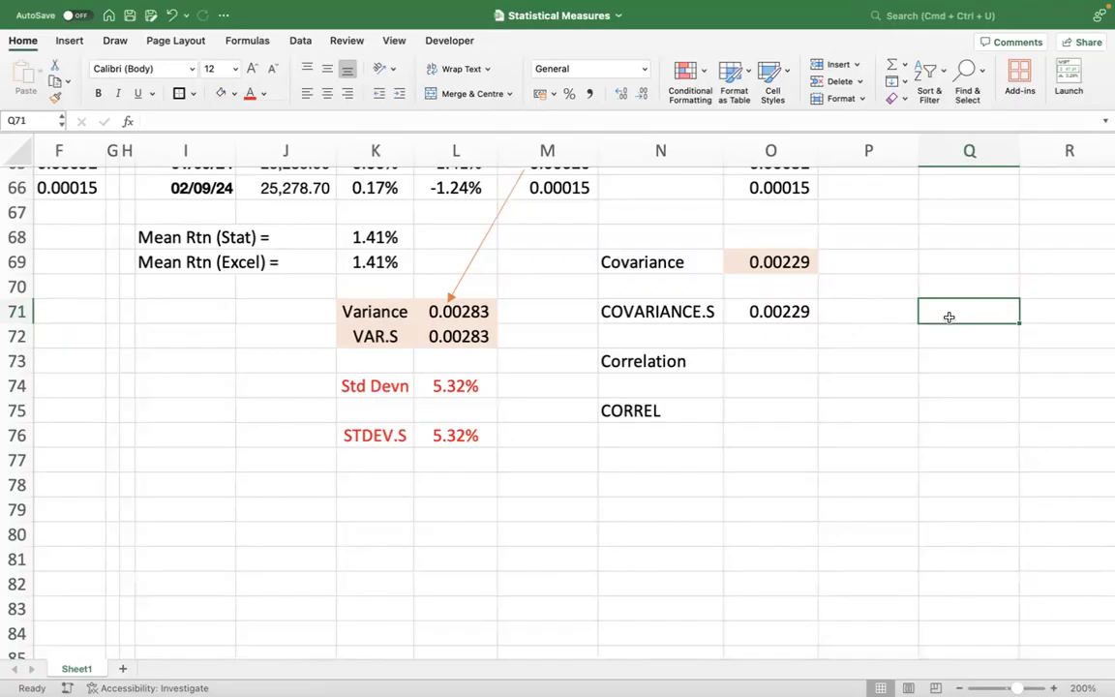
key("Down")
key("Down")
key("Left")
key("Left")
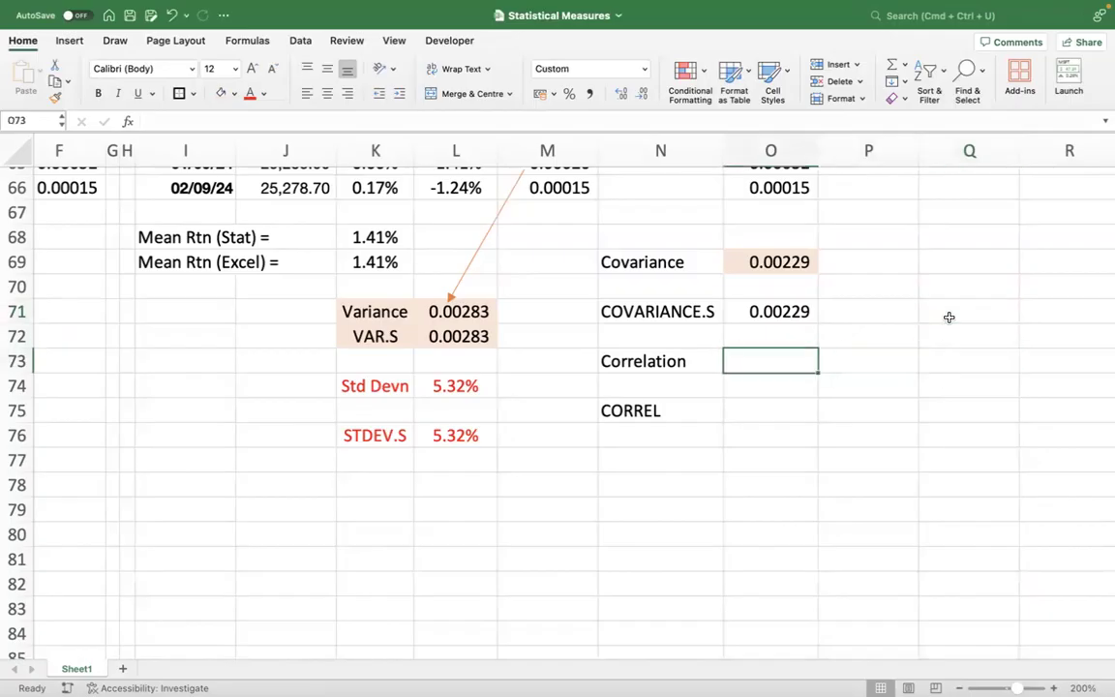
type("=")
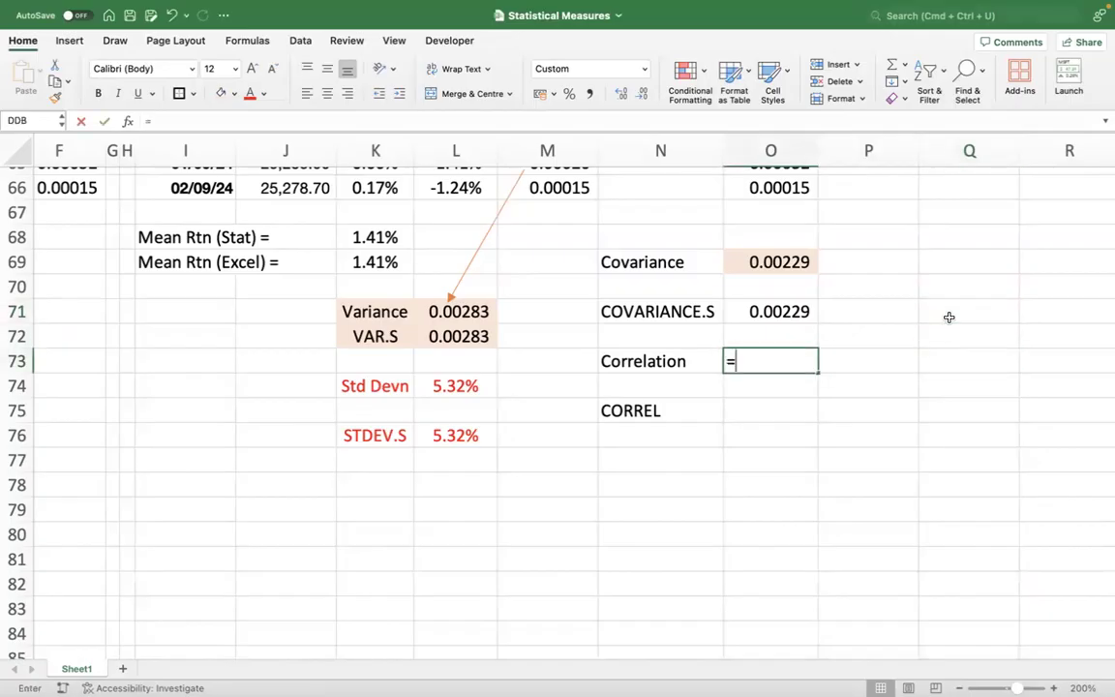
key("Up")
key("Up")
key("Up")
key("Up")
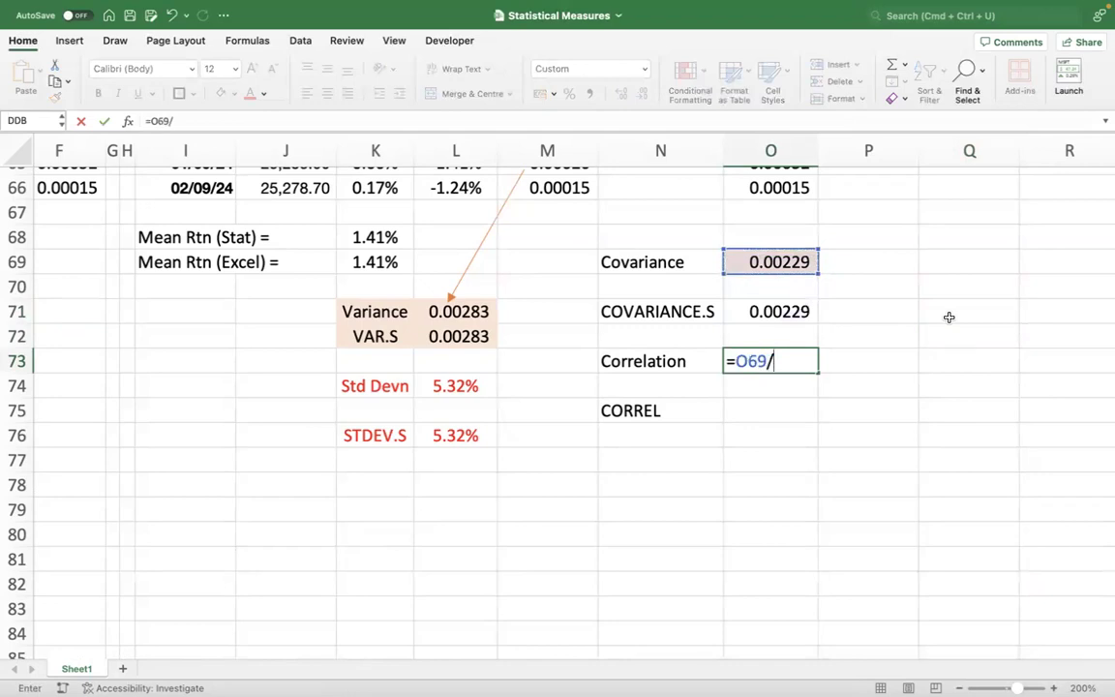
key("Escape")
type("=")
key("Up")
key("Up")
key("Up")
key("Up")
type("/(")
key("Left")
key("Left")
key("Left")
key("Left")
key("Left")
key("Left")
key("Left")
key("Left")
key("Left")
key("Left")
key("Left")
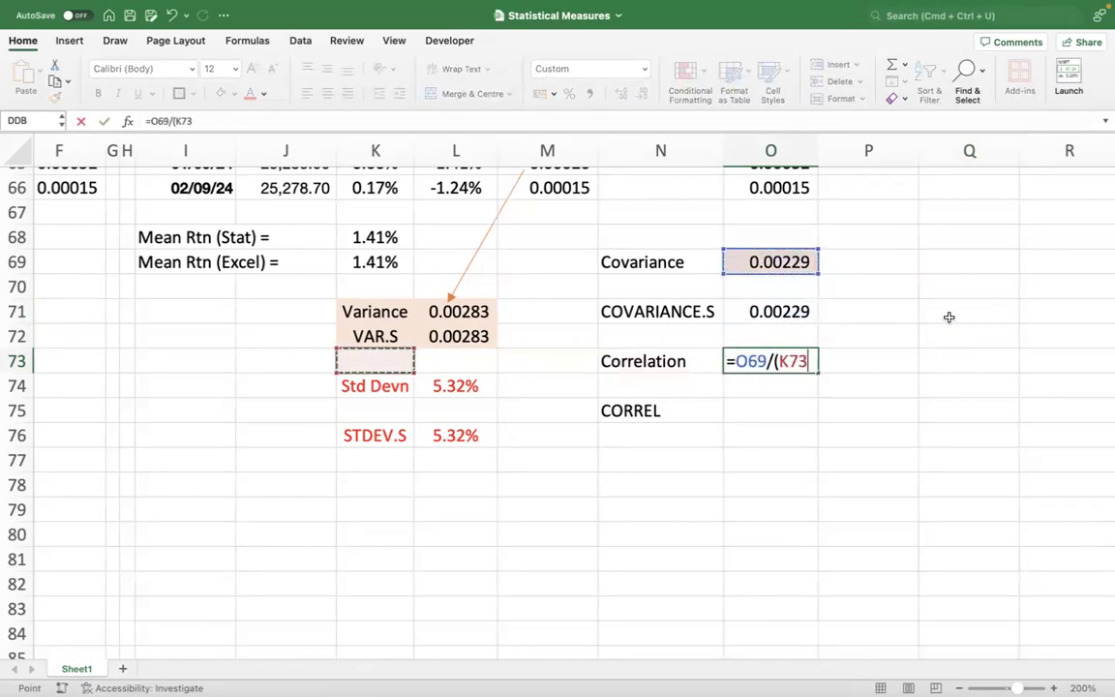
key("Down")
key("Right")
type("*")
key("Up")
key("Down")
key("Left")
key("Left")
key("Left")
key("Left")
key("Down")
key("Right")
type(")")
key("Return")
key("Up")
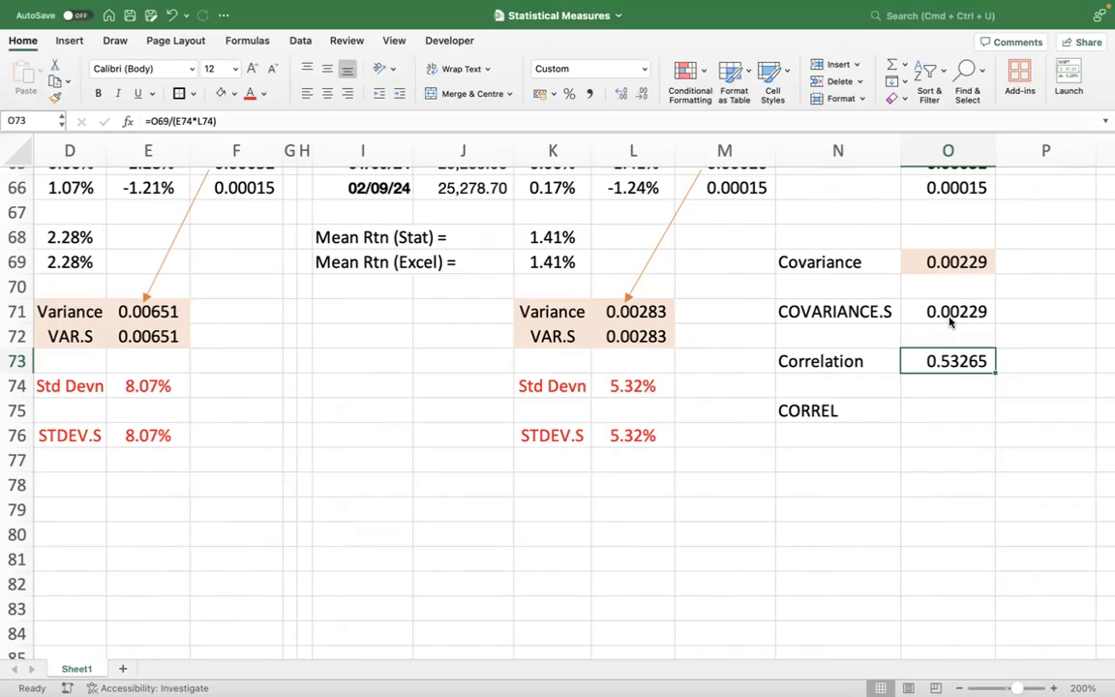
Calculate the correlation in O75 with CORREL over the INFOSYS returns D7:D66 and the NIFTY 50 returns K7:K66.
key("Down")
key("Down")
type("=correl(")
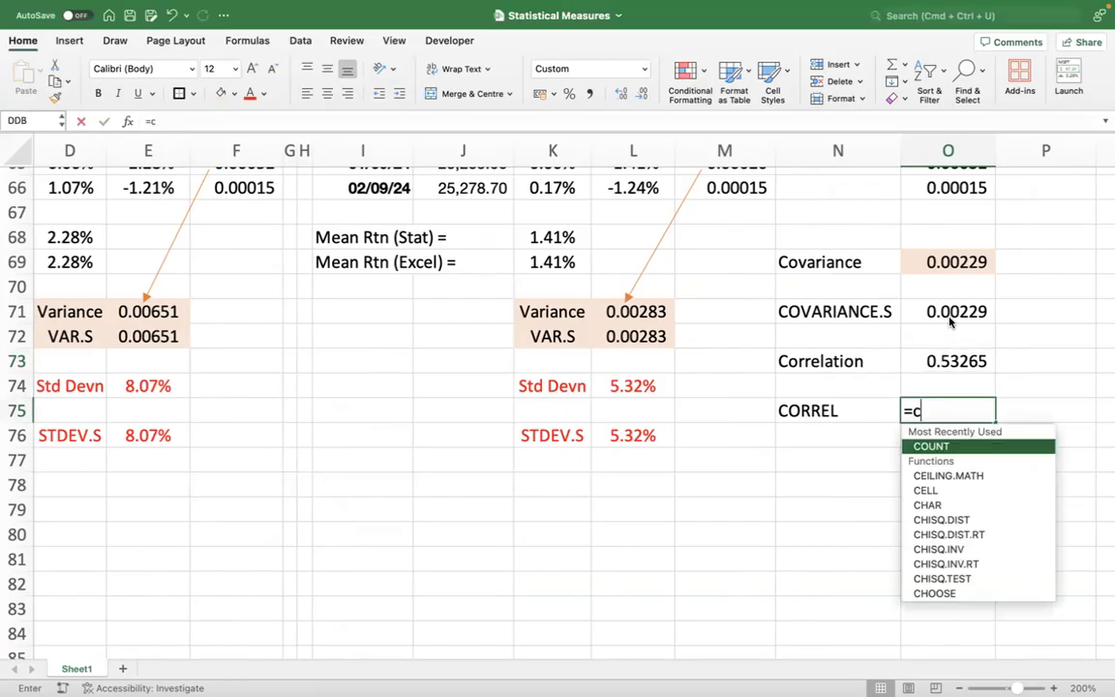
key("Up")
key("Up")
key("Up")
key("Up")
key("Up")
key("Up")
key("Up")
key("Up")
key("Up")
key("Up")
key("Left")
key("Left")
key("Left")
key("Left")
key("Left")
key("Left")
key("Left")
key("Left")
key("Left")
key("Left")
key("Left")
key("Left")
key("Right")
key("ctrl+shift+Up")
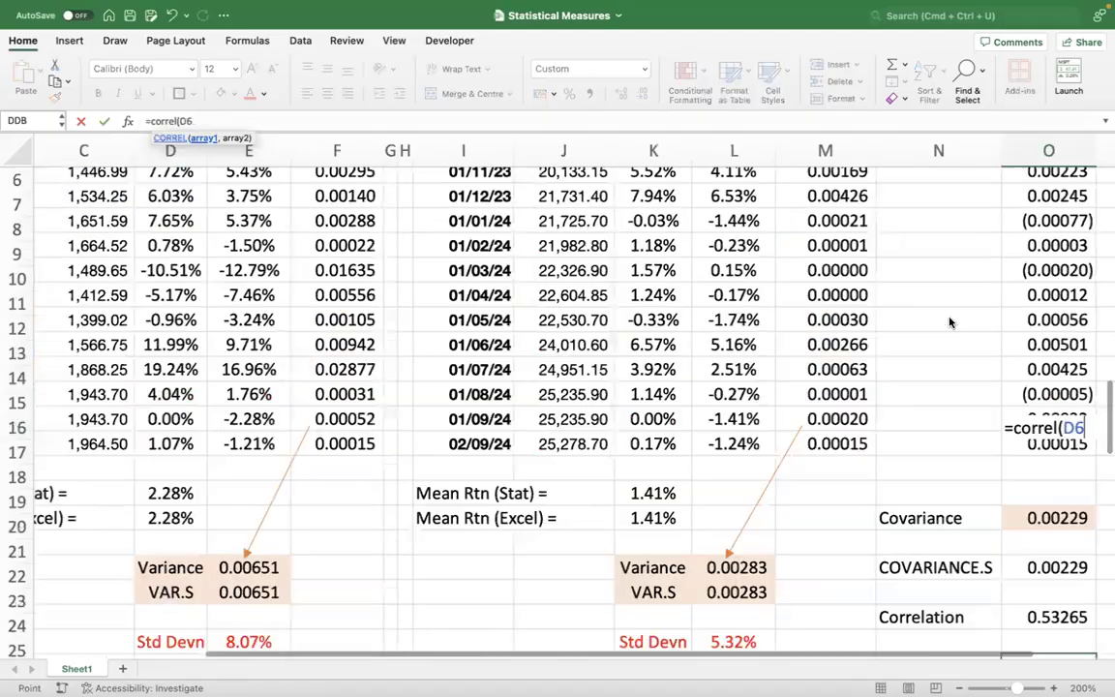
key("Down")
key("ctrl+shift+Down")
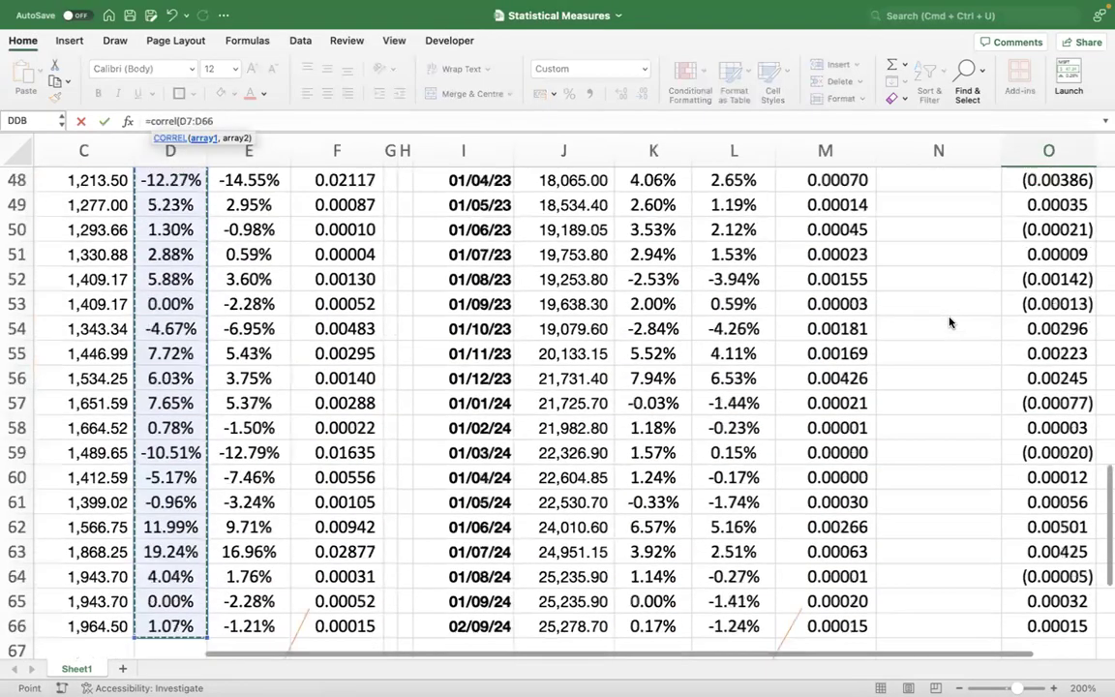
type(",")
key("Up")
key("Up")
key("Up")
key("Up")
key("Up")
key("Up")
key("Left")
key("Left")
key("Left")
key("Left")
key("Left")
key("Up")
key("Up")
key("Up")
key("Right")
key("ctrl+Up")
key("Down")
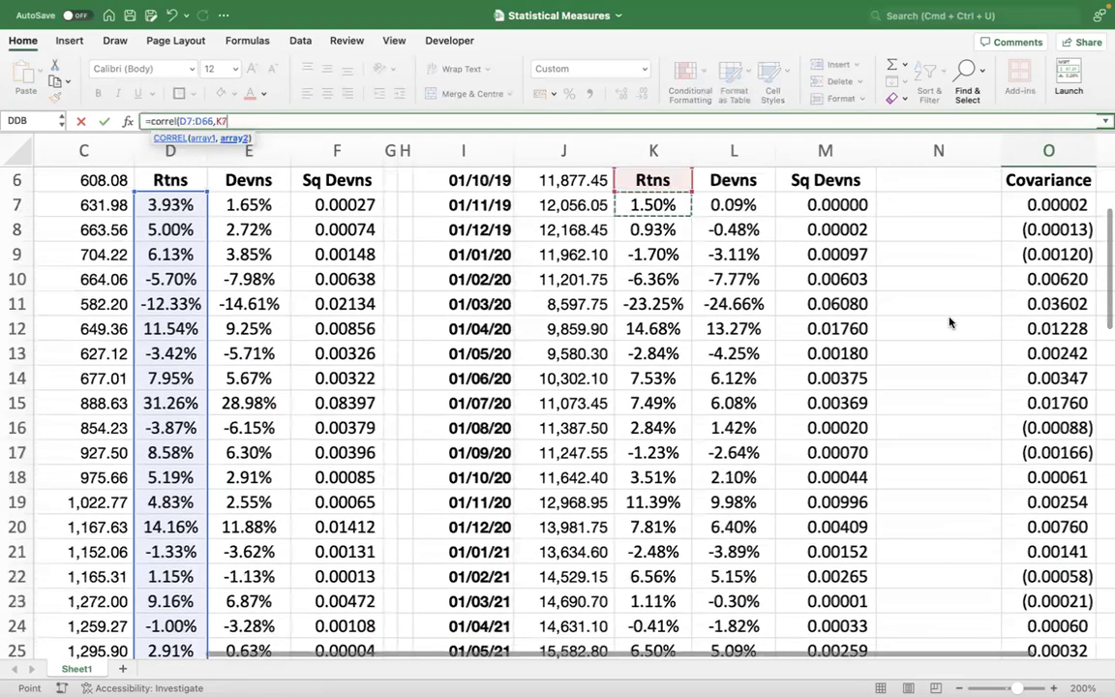
key("ctrl+shift+Down")
key("Return")
key("Right")
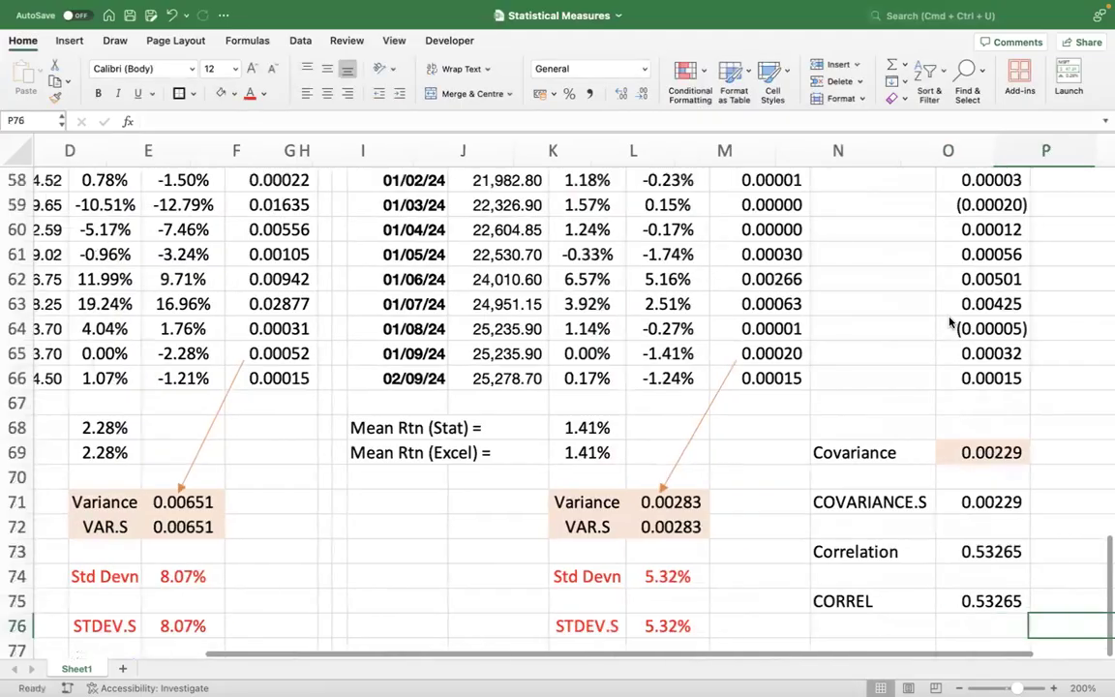
key("Right")
Delete the existing line chart of both return series located to the right of the covariance data.
scroll(984, 409, "down", 4)
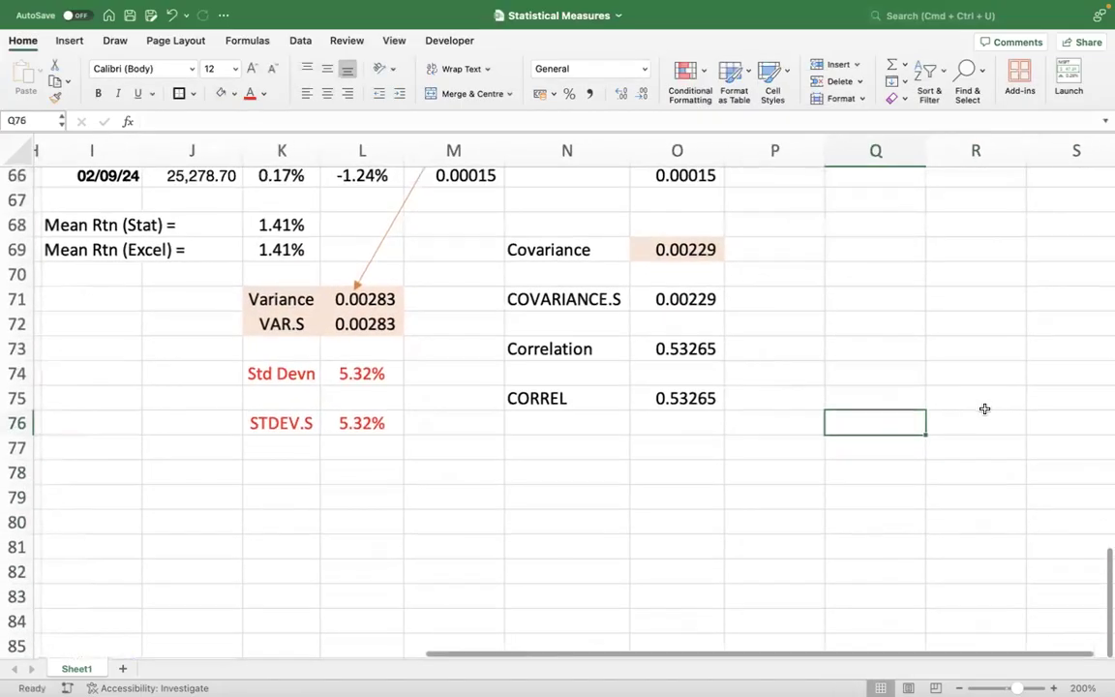
scroll(985, 409, "down", 3)
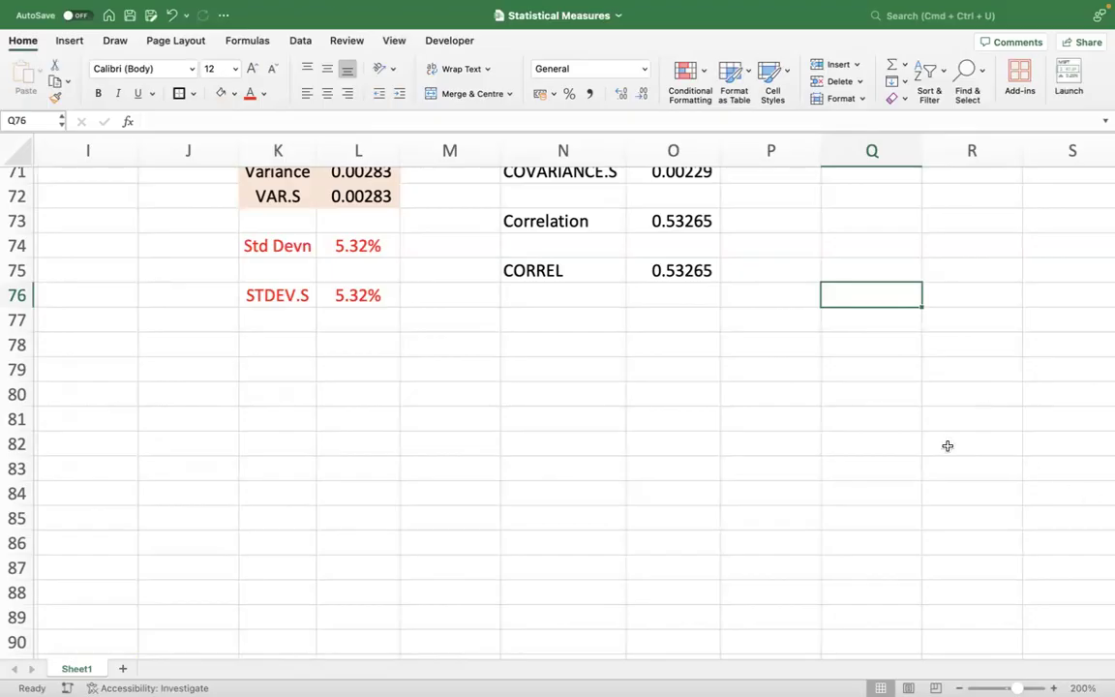
scroll(949, 446, "up", 5)
scroll(729, 293, "up", 10)
scroll(729, 294, "right", 5)
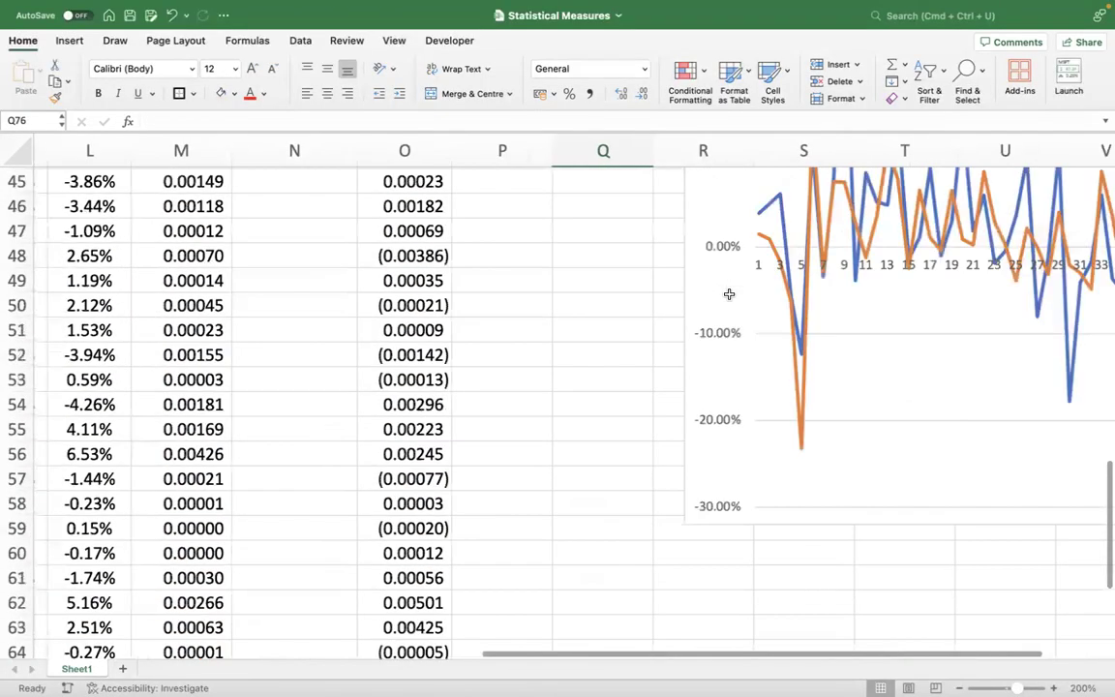
left_click(704, 292)
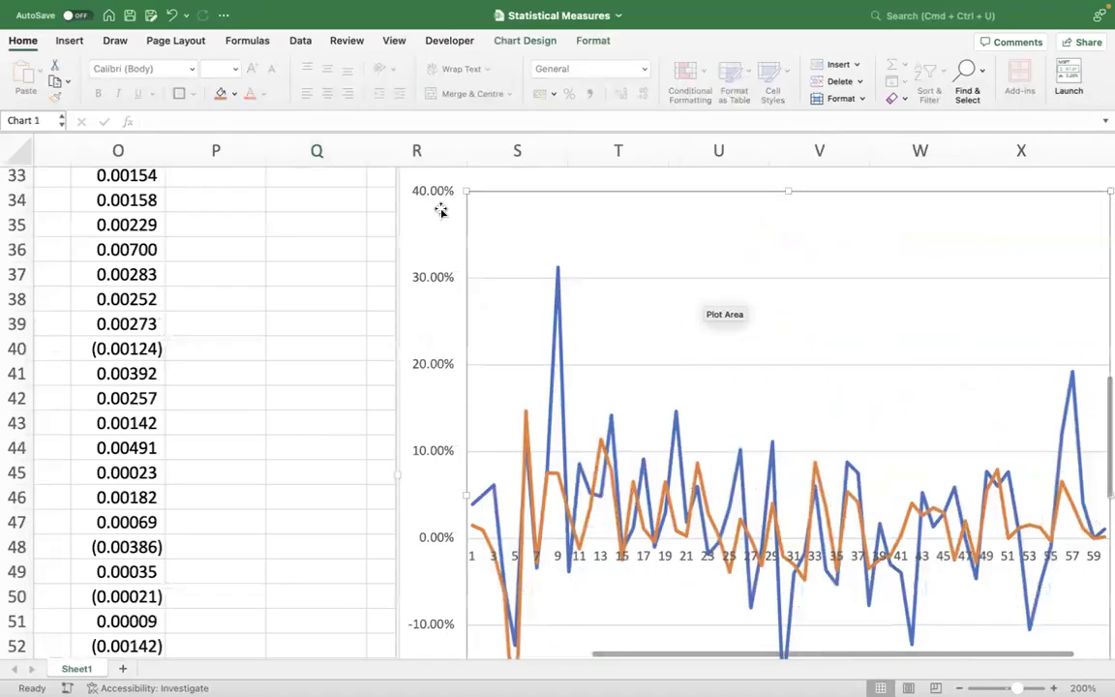
scroll(438, 207, "up", 3)
scroll(438, 206, "right", 2)
key("Delete")
Try narrowing column N, and autofit its width to the covariance and correlation labels again.
scroll(434, 277, "up", 10)
scroll(434, 277, "left", 5)
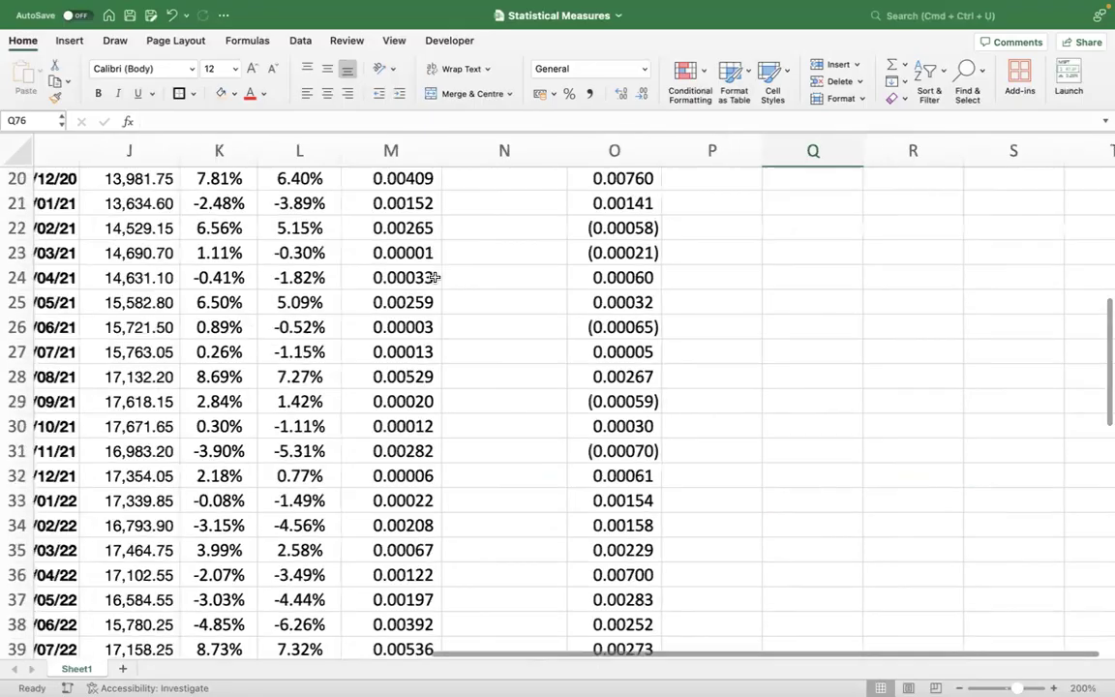
scroll(434, 278, "down", 1)
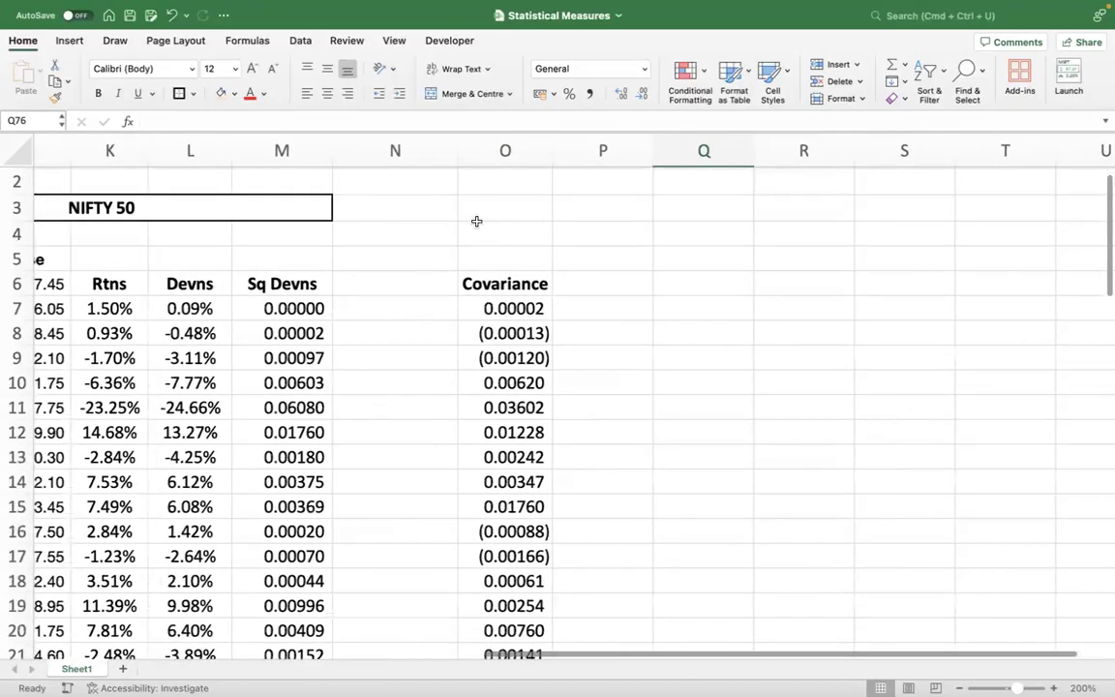
left_click_drag(458, 153, 370, 155)
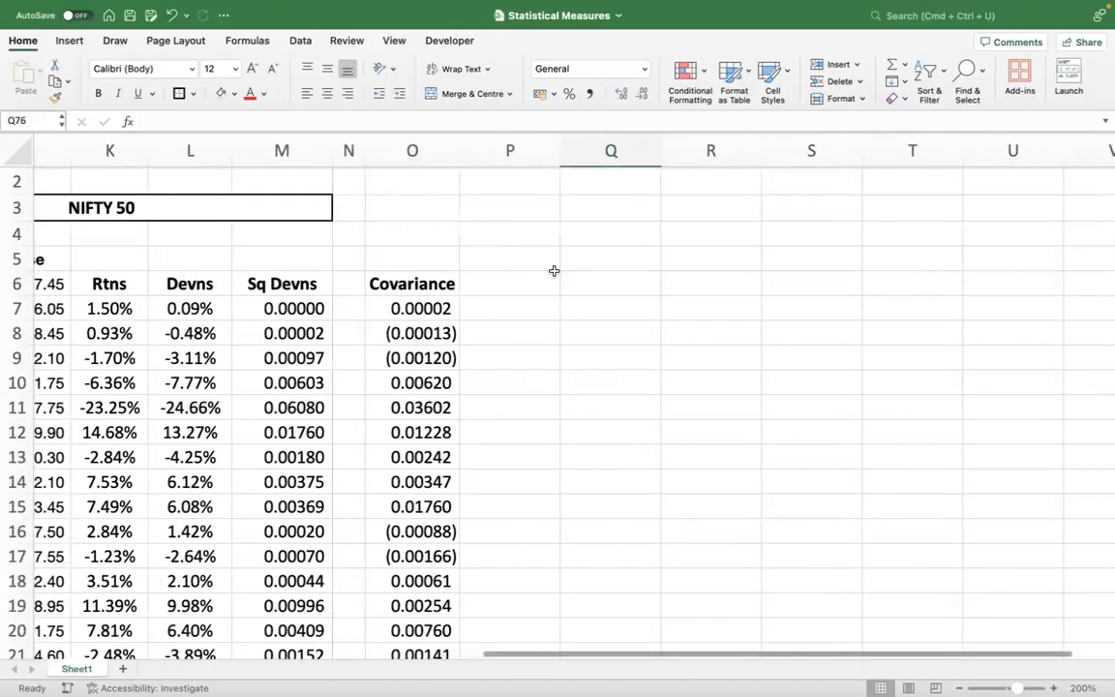
scroll(554, 271, "down", 15)
scroll(554, 271, "down", 1)
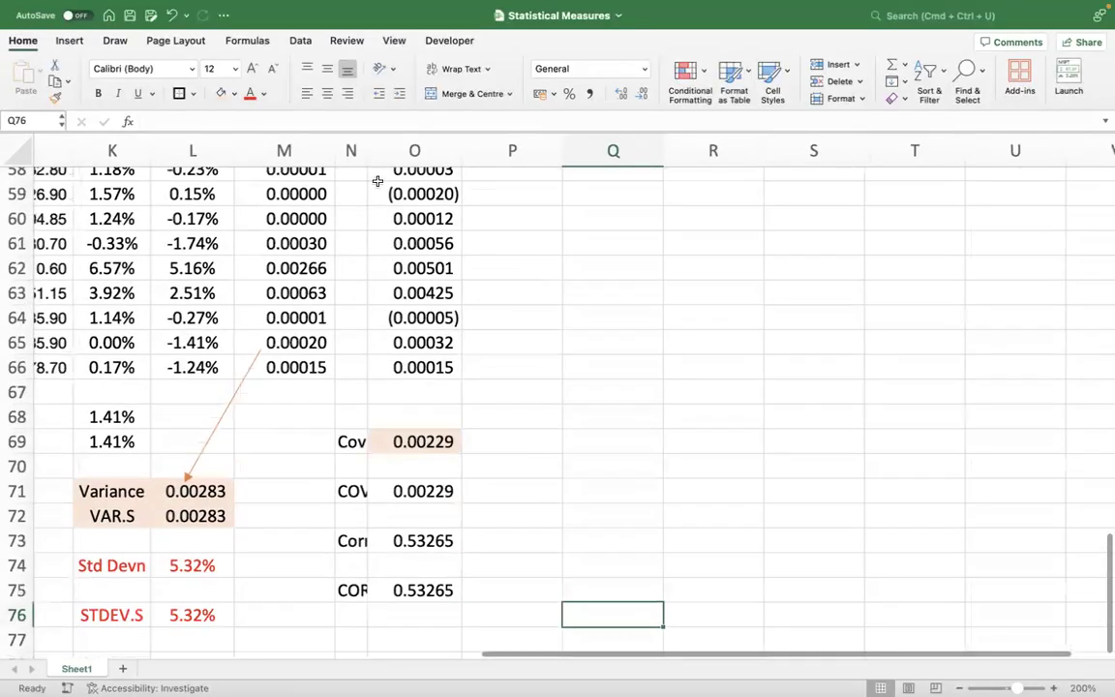
double_click(368, 151)
scroll(593, 345, "up", 20)
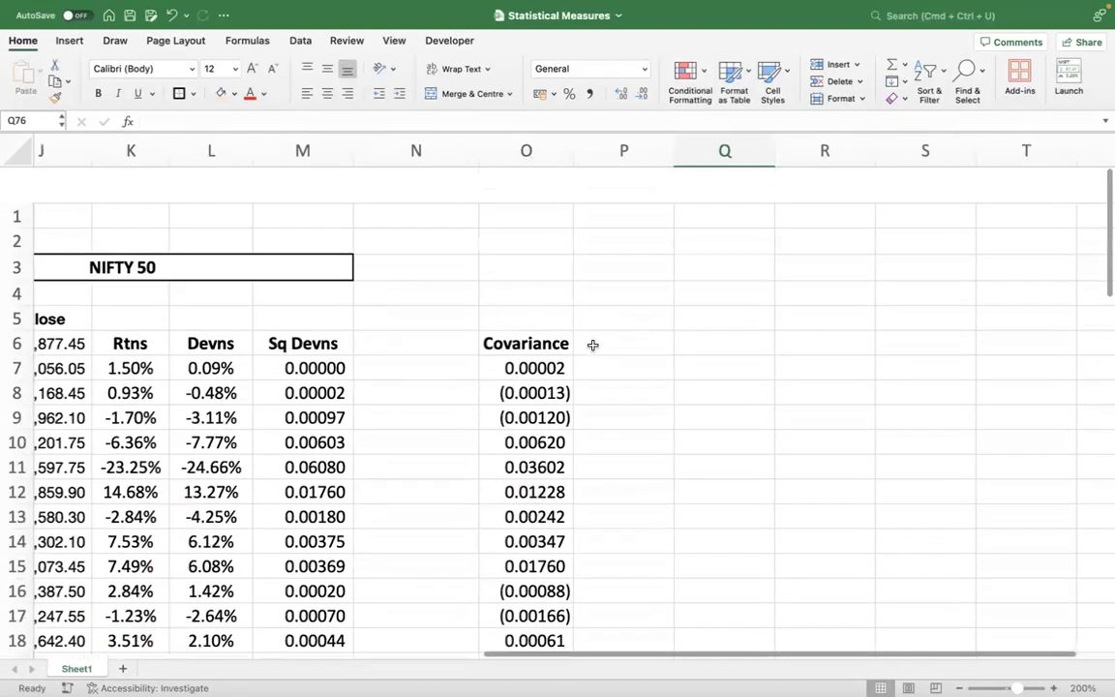
Set the worksheet zoom to 100% and bring the INFOSYS and NIFTY 50 tables into view.
mouse_move(1099, 683)
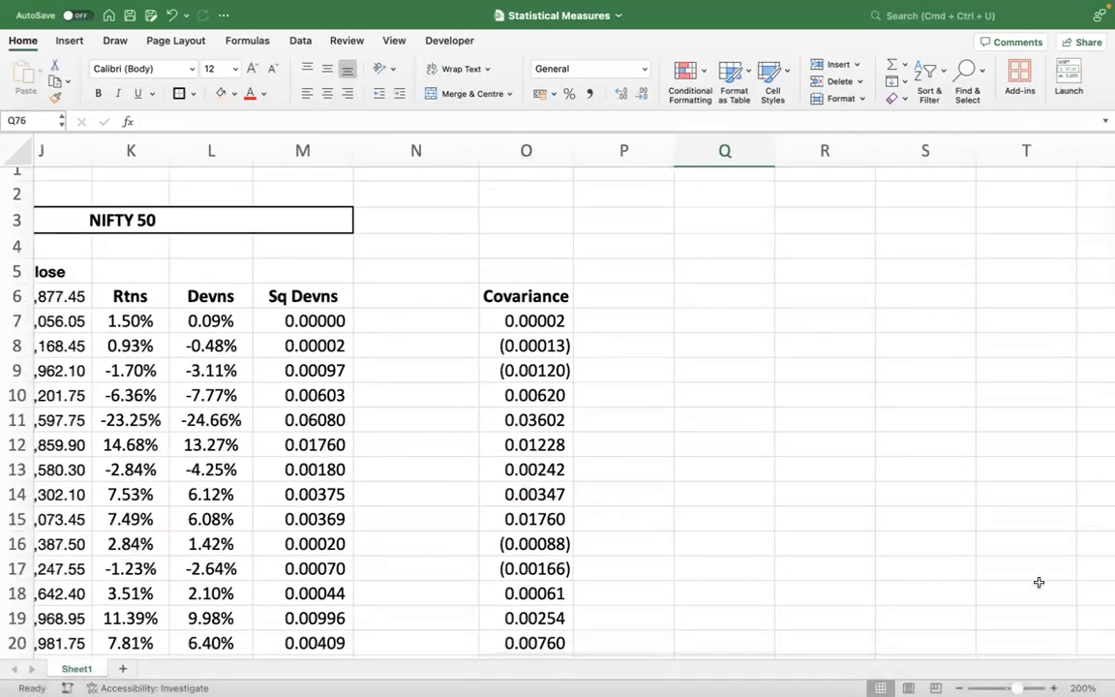
left_click(1082, 687)
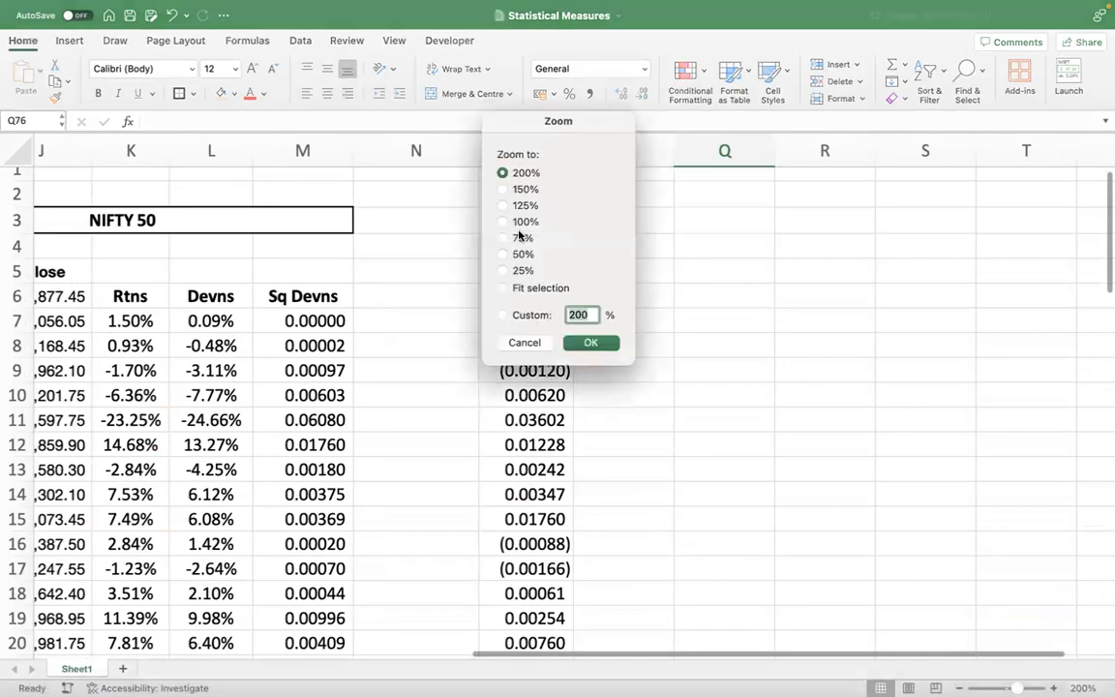
left_click(503, 221)
left_click(590, 343)
scroll(600, 334, "down", 3)
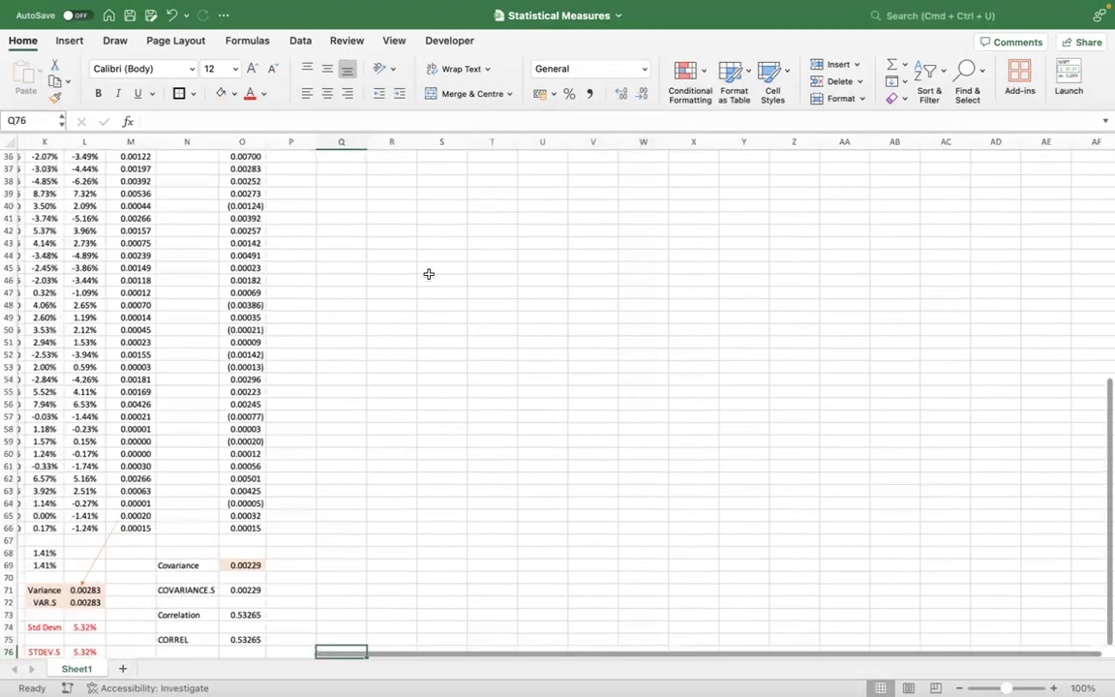
right_click(429, 280)
left_click(254, 223)
left_click(254, 227)
scroll(485, 507, "left", 5)
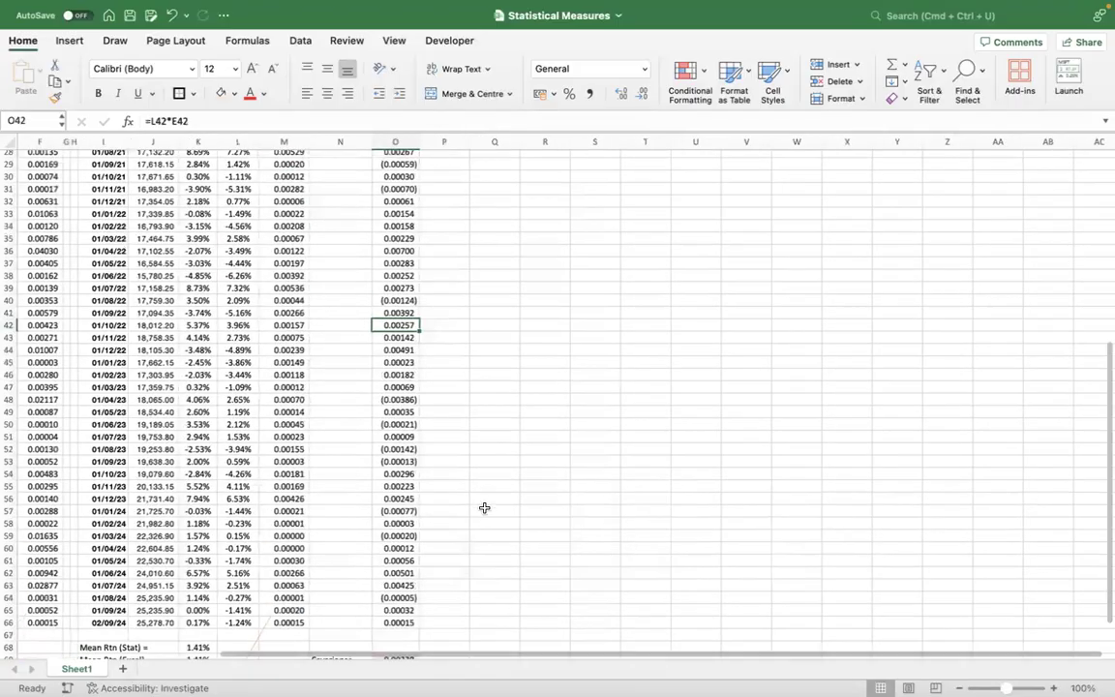
scroll(584, 331, "up", 10)
scroll(584, 331, "down", 2)
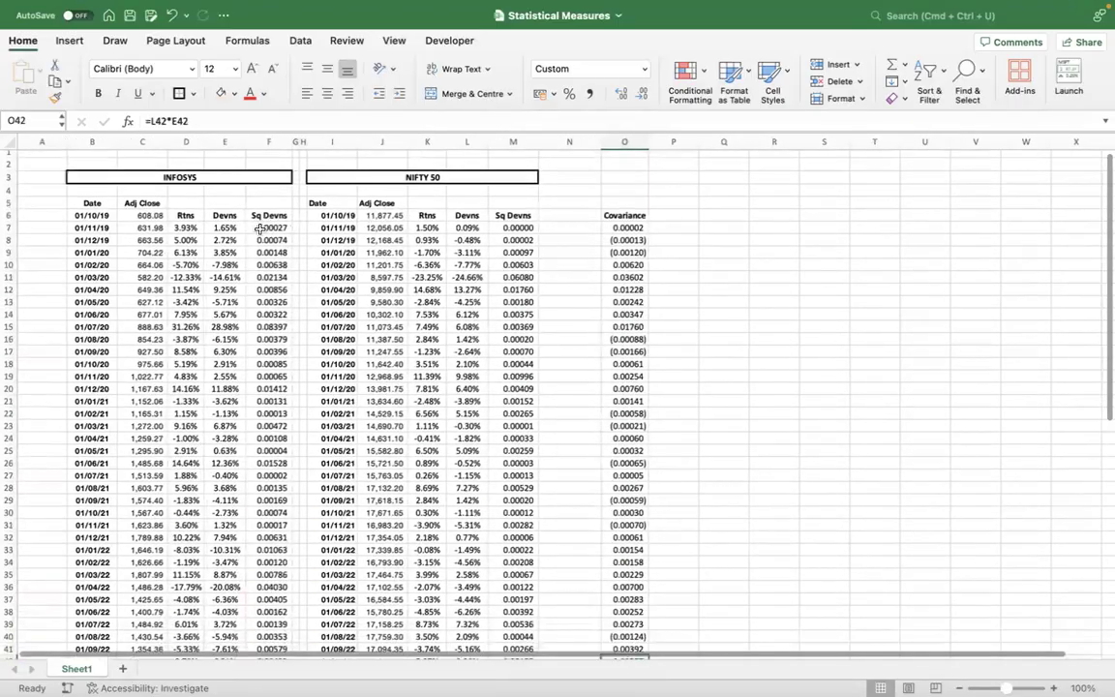
left_click(185, 225)
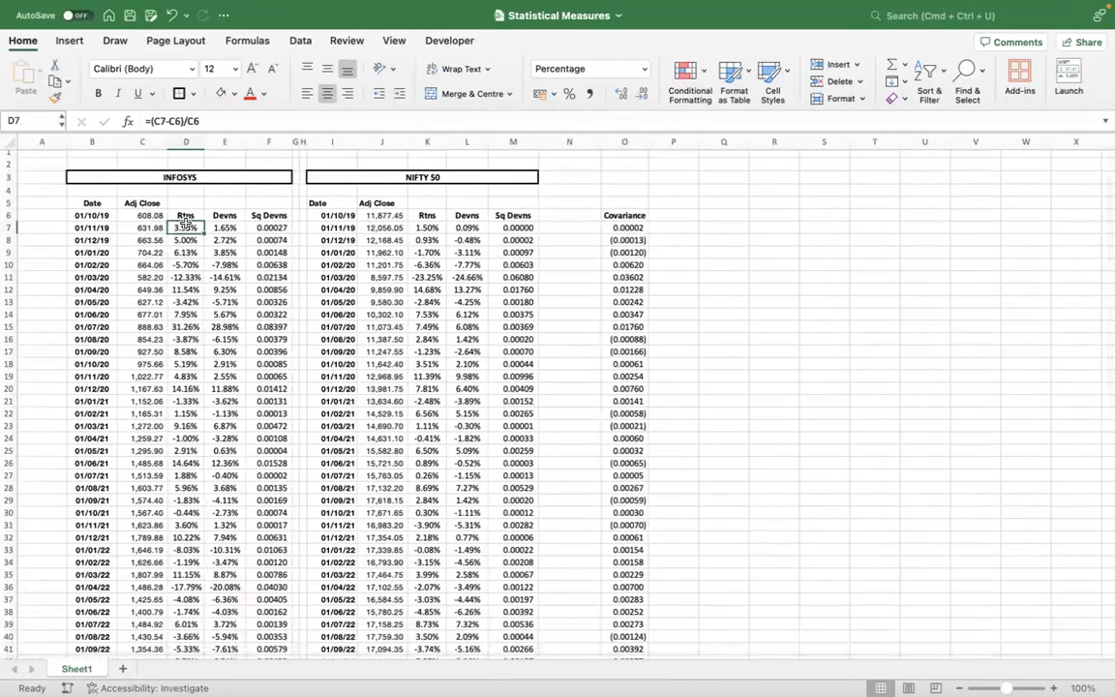
key("super+shift+Down")
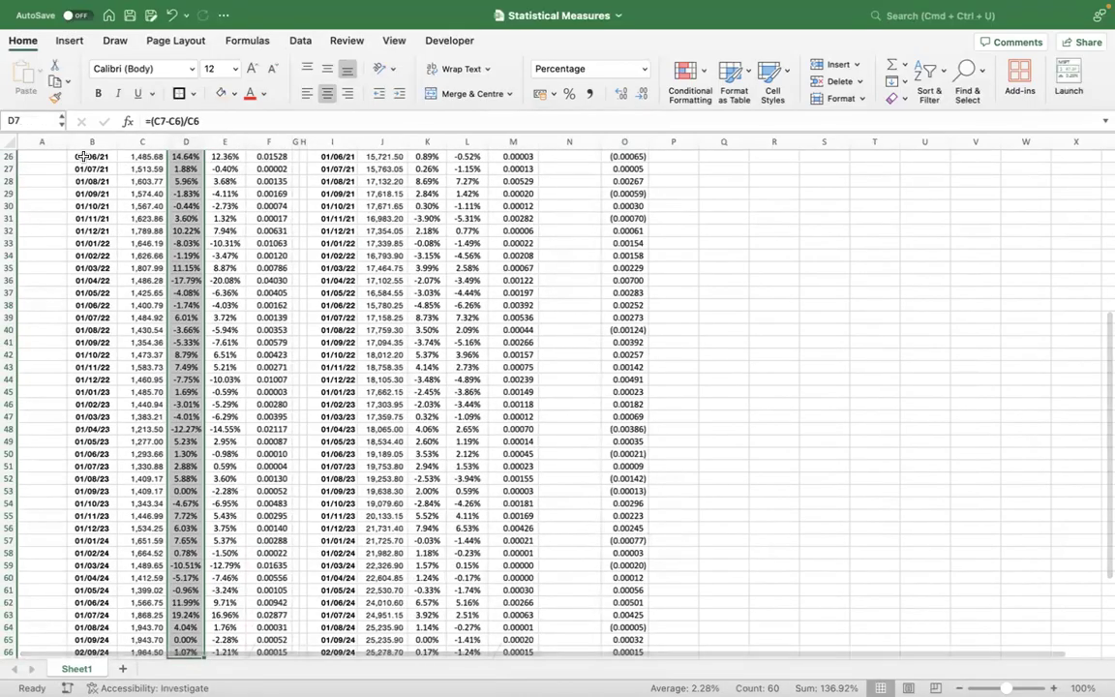
left_click(141, 241)
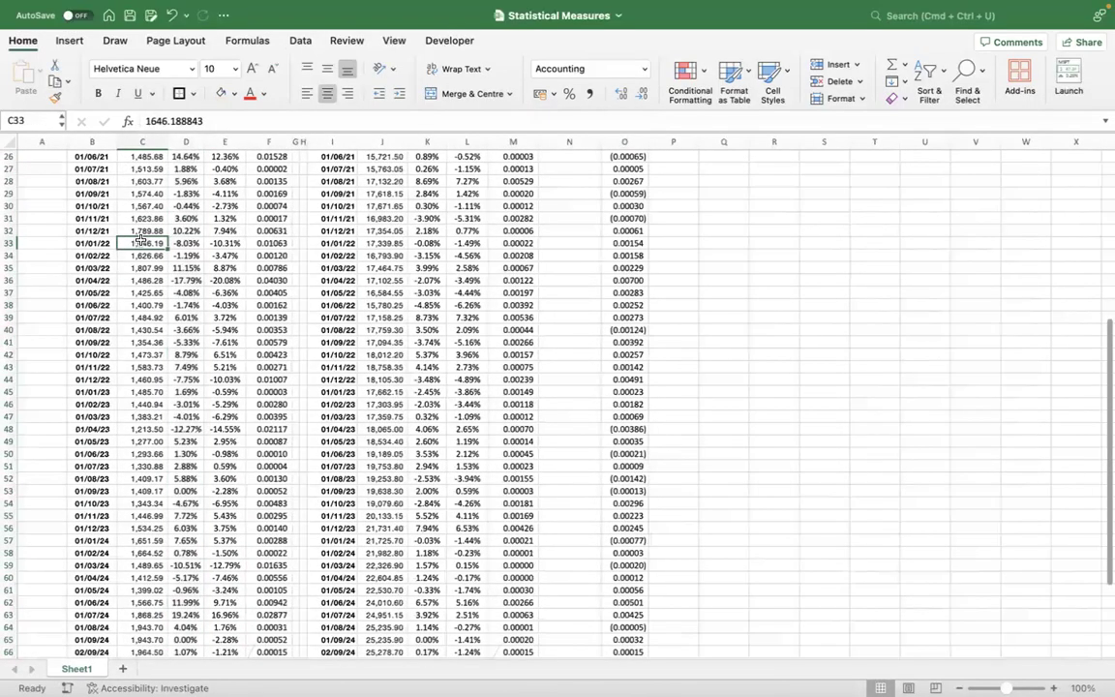
key("super+Up")
key("super+Up")
key("Down")
key("Down")
key("Down")
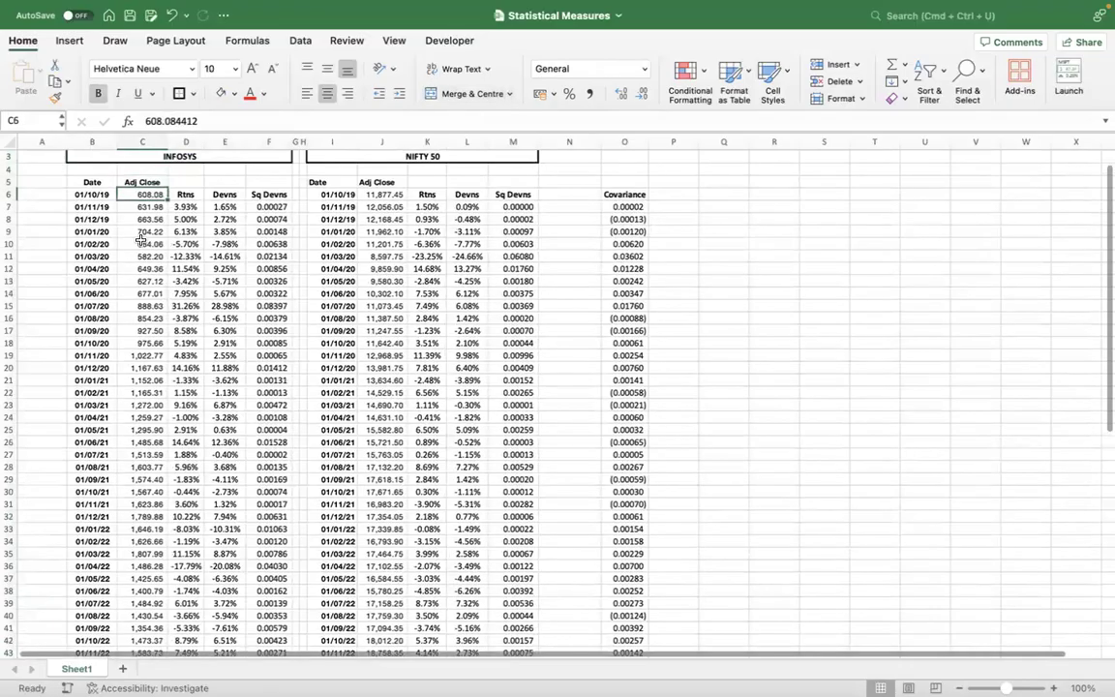
key("Down")
key("Up")
key("shift+super+Down")
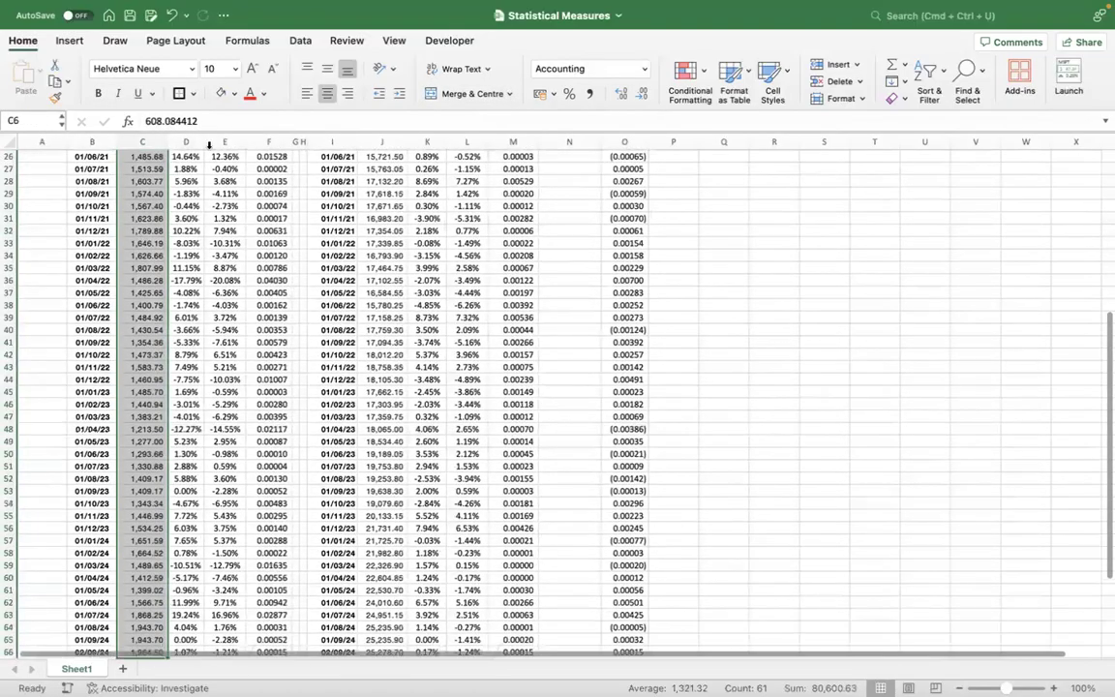
left_click(70, 41)
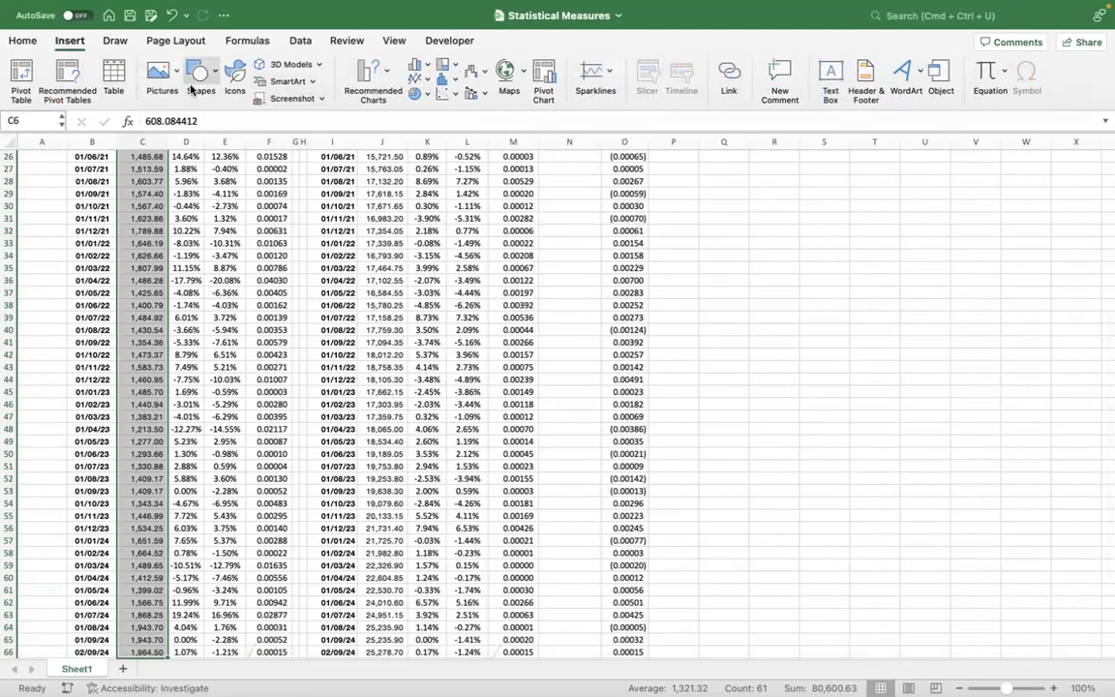
left_click(372, 73)
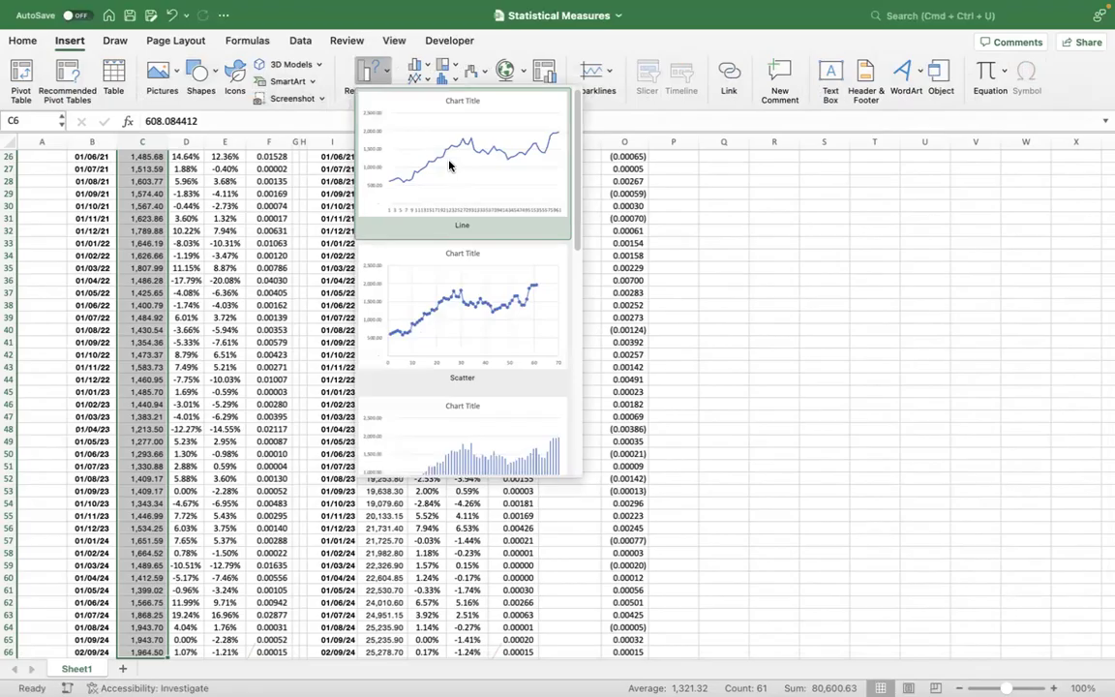
left_click(186, 195)
Insert a recommended line chart of the INFOSYS returns in D7:D66.
left_click(187, 195)
key("Up")
key("Up")
key("super+Up")
scroll(169, 195, "up", 1)
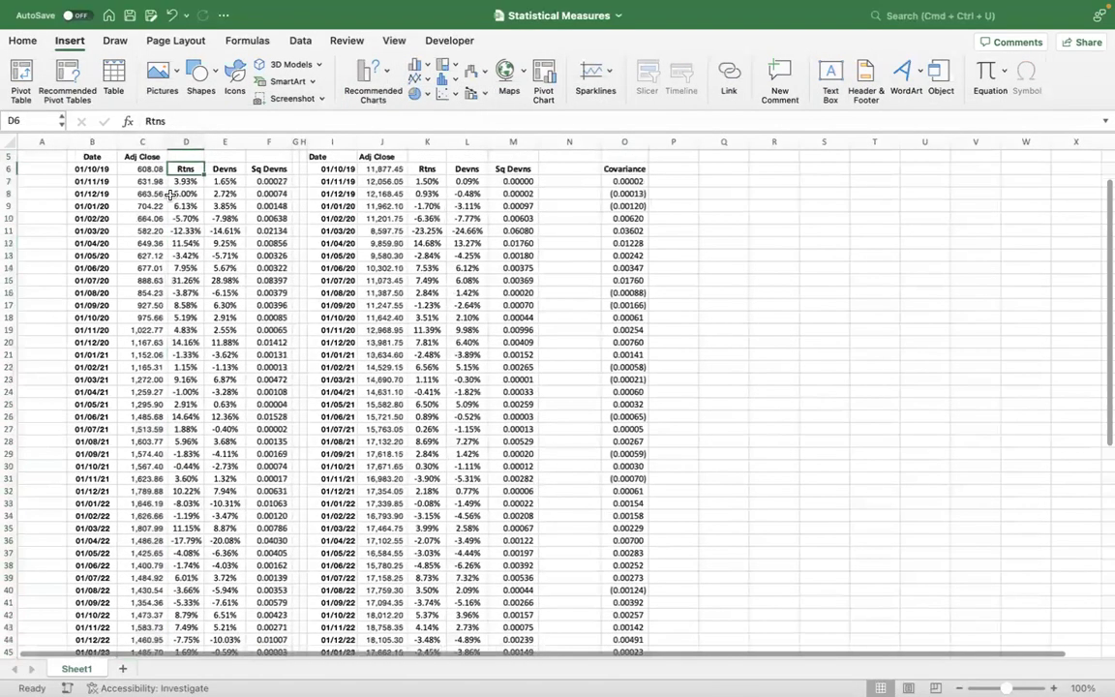
key("Down")
key("shift+super+Down")
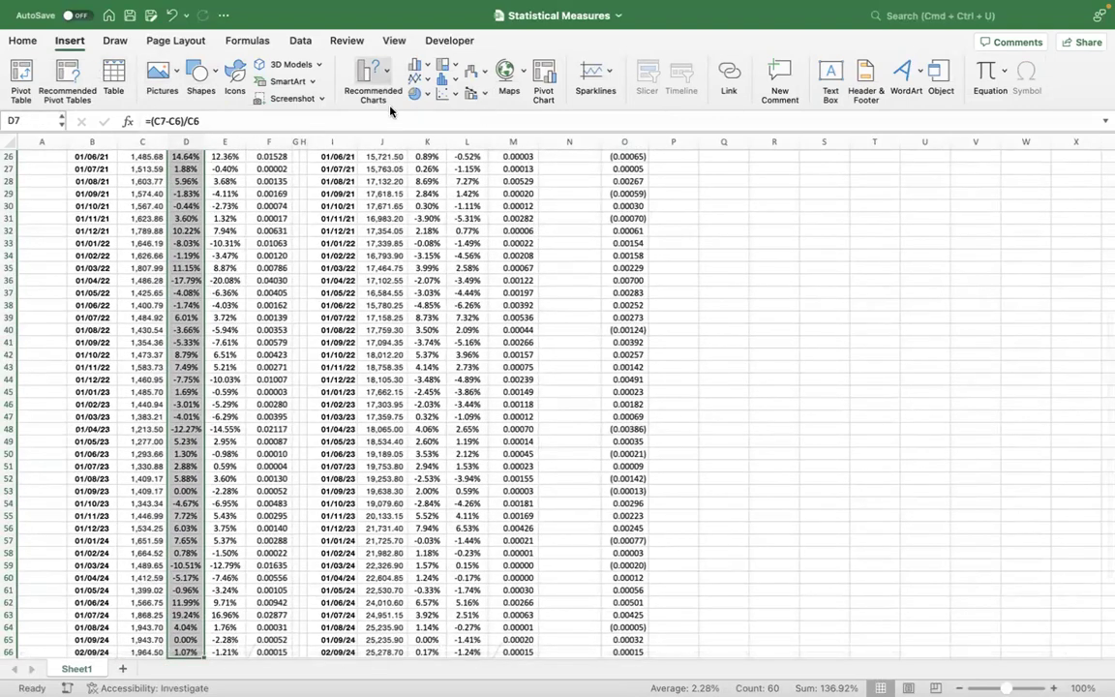
left_click(371, 74)
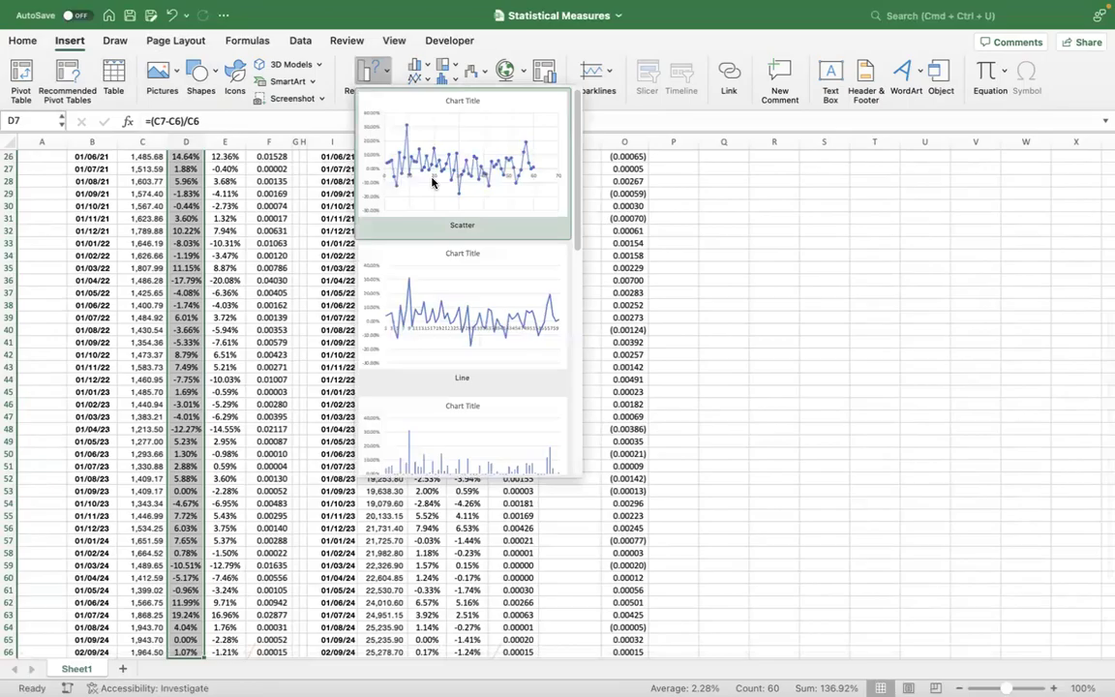
left_click(433, 328)
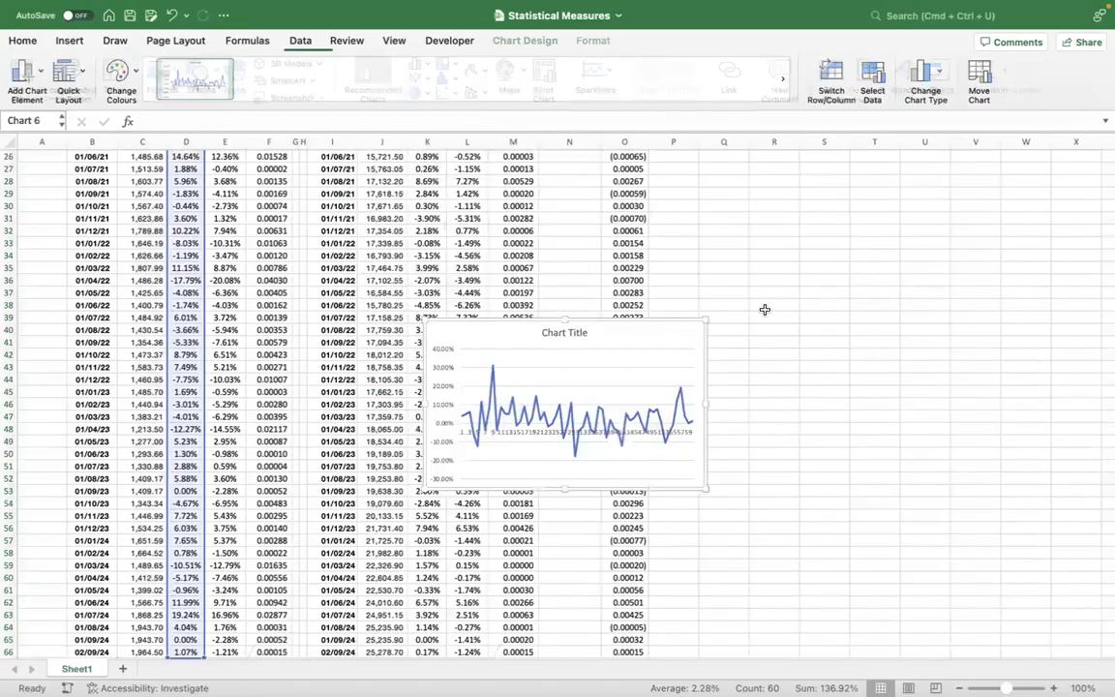
Move the returns chart into the empty area beyond the Covariance column, widen it to about 6 inches and make it taller.
left_click_drag(513, 318, 801, 172)
left_click_drag(998, 260, 1055, 261)
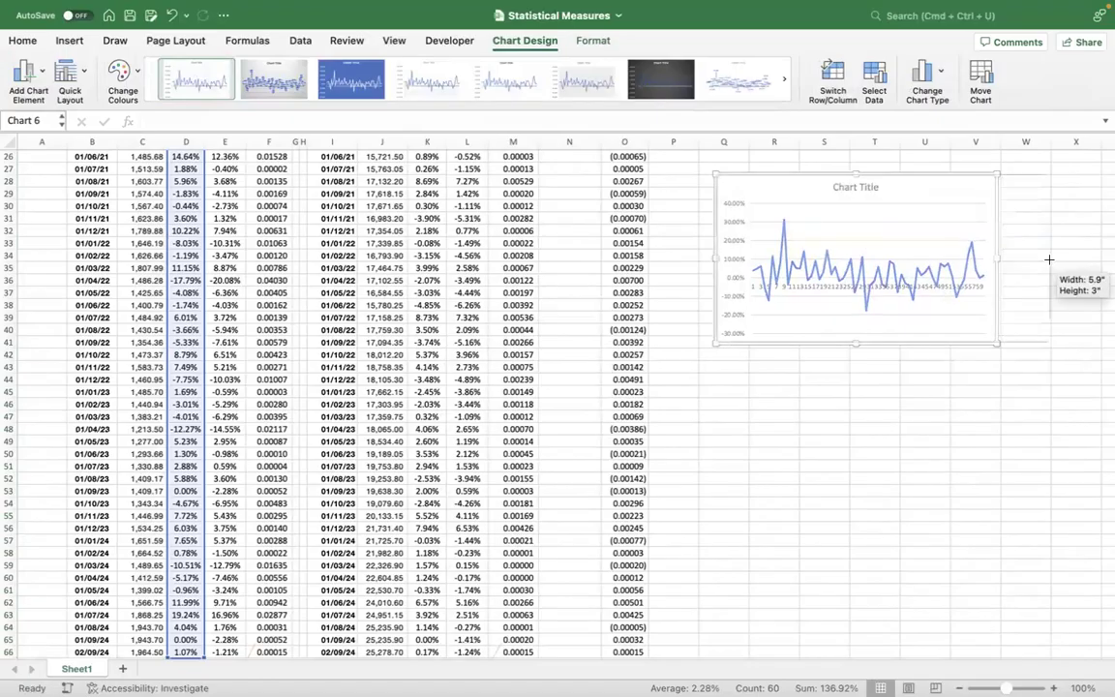
left_click_drag(885, 343, 887, 431)
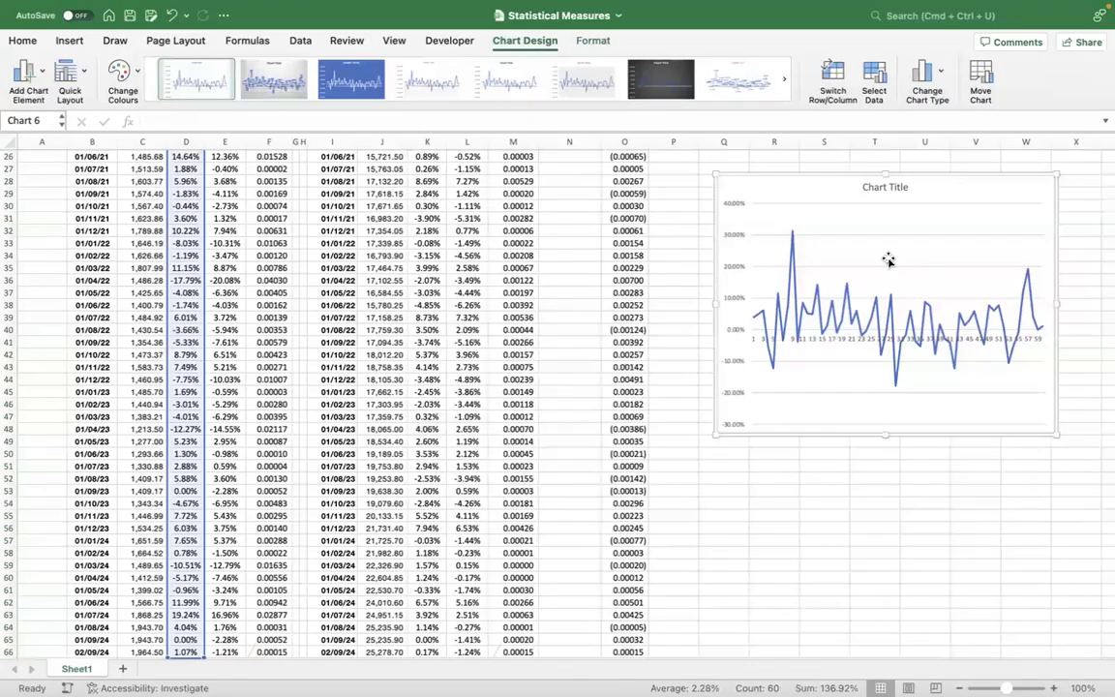
Replace the returns chart's placeholder title with VOLATILITY.
double_click(864, 189)
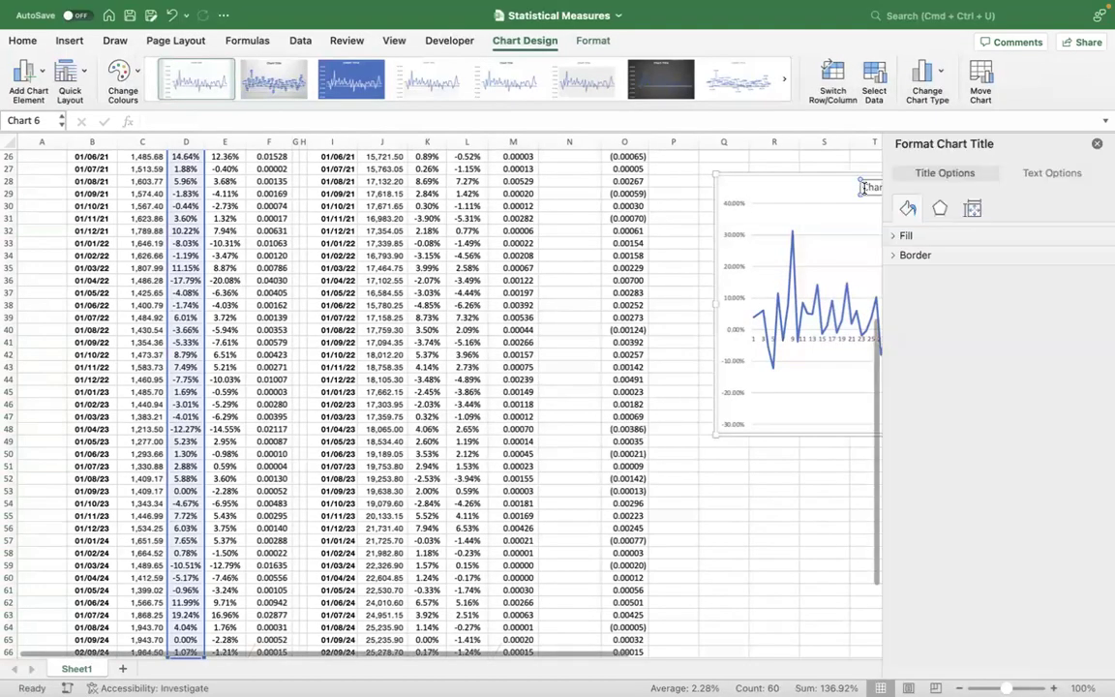
left_click(1096, 144)
double_click(901, 189)
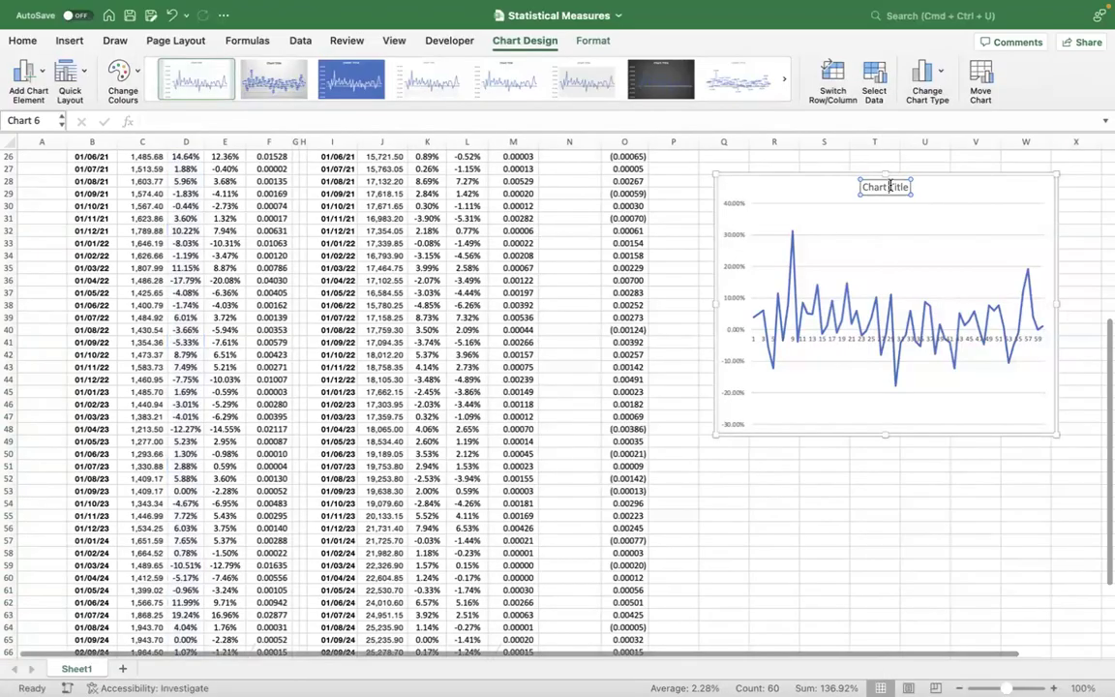
key("Home")
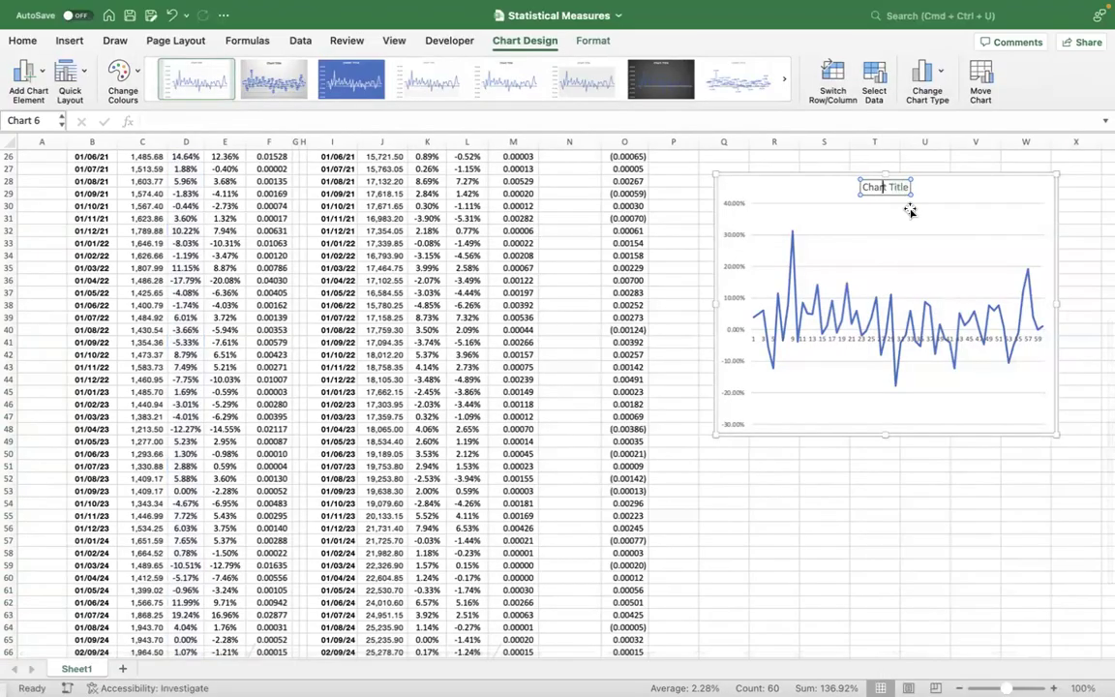
key("shift+End")
type("VOLATILITYU")
key("BackSpace")
left_click(974, 453)
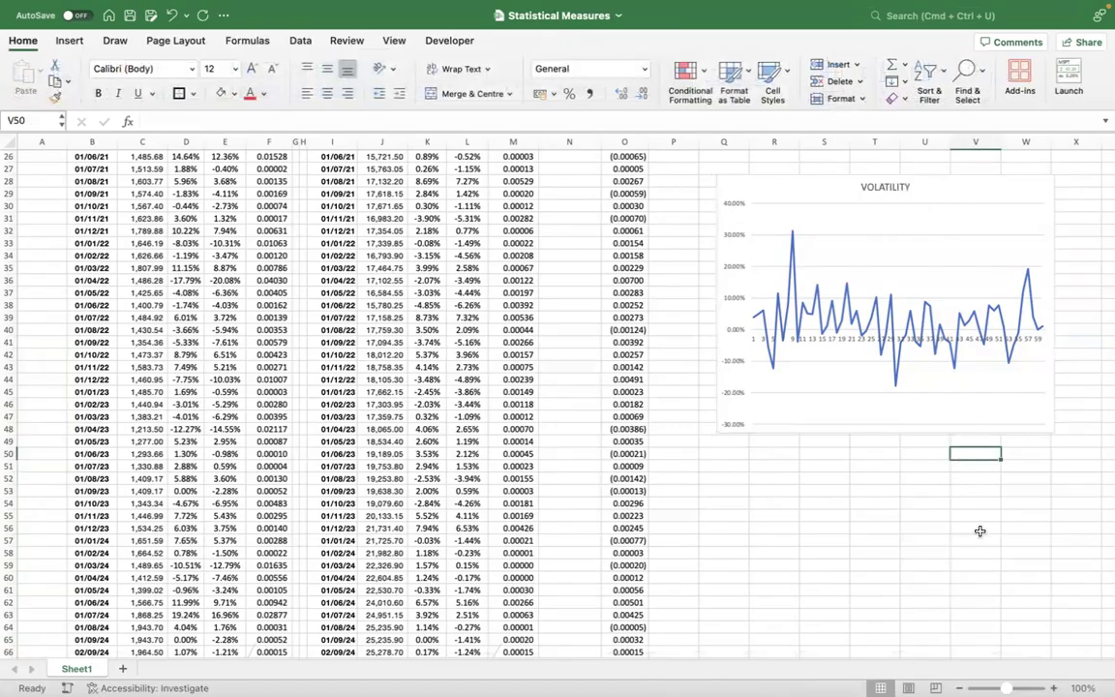
Open the data source of the VOLATILITY chart and name its existing series INFY.
left_click(995, 199)
right_click(995, 200)
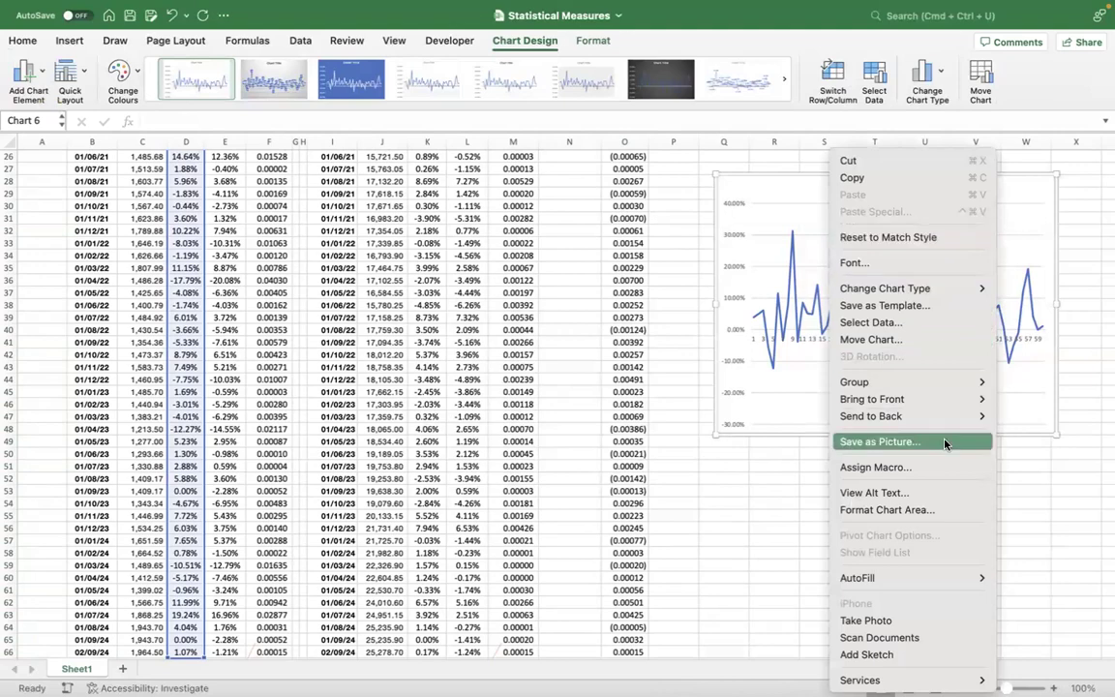
left_click(906, 321)
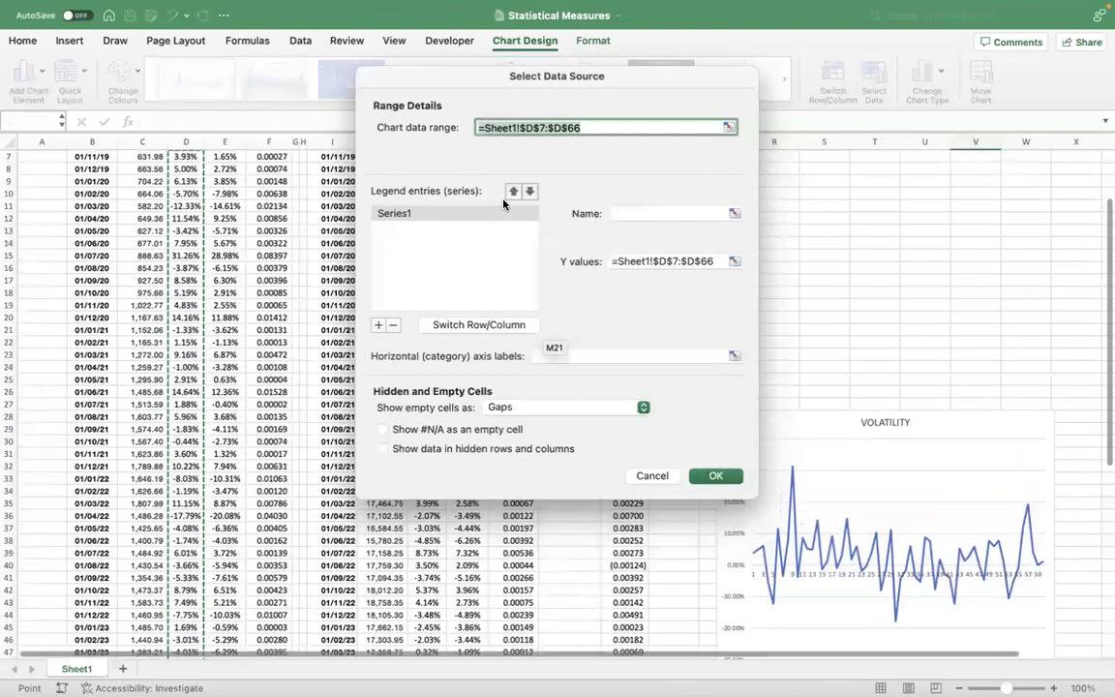
left_click(478, 214)
left_click(646, 214)
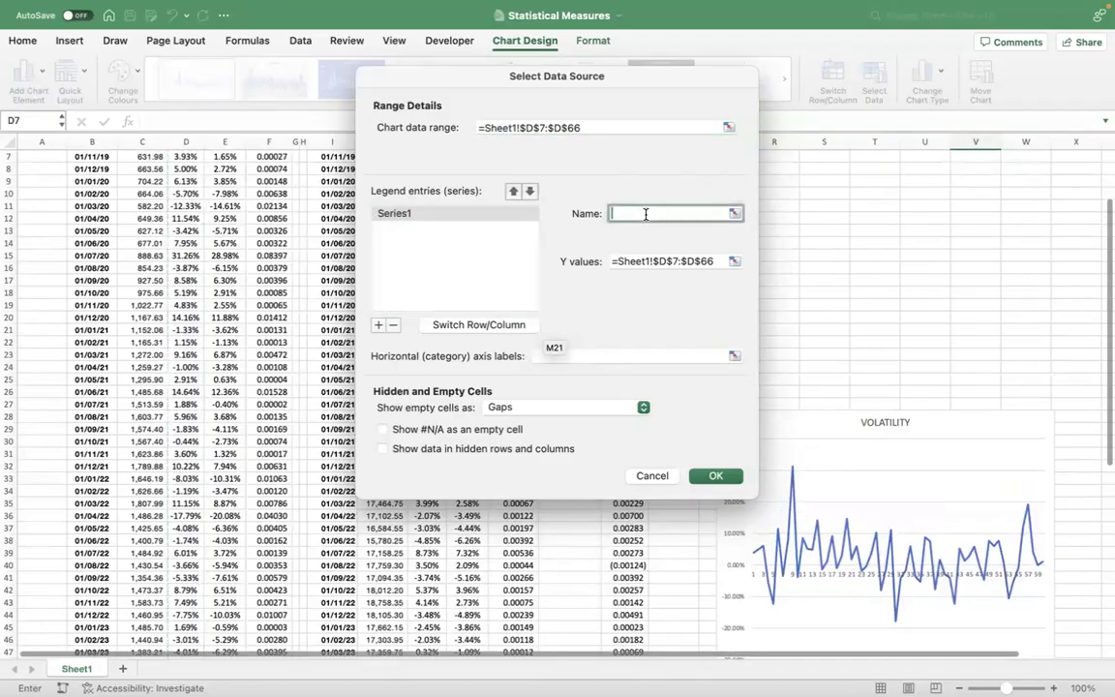
type("INFY")
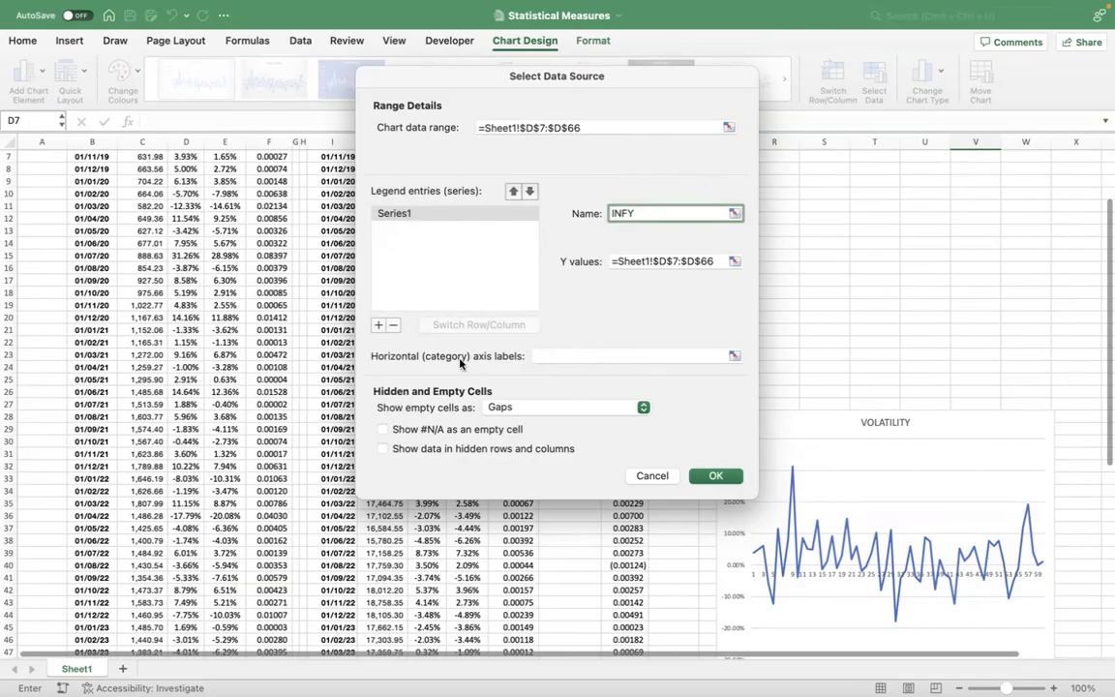
Add a second series named NIFTY, clear its default Y values and move the dialog off the NIFTY 50 table.
left_click(379, 325)
type("NIFTY")
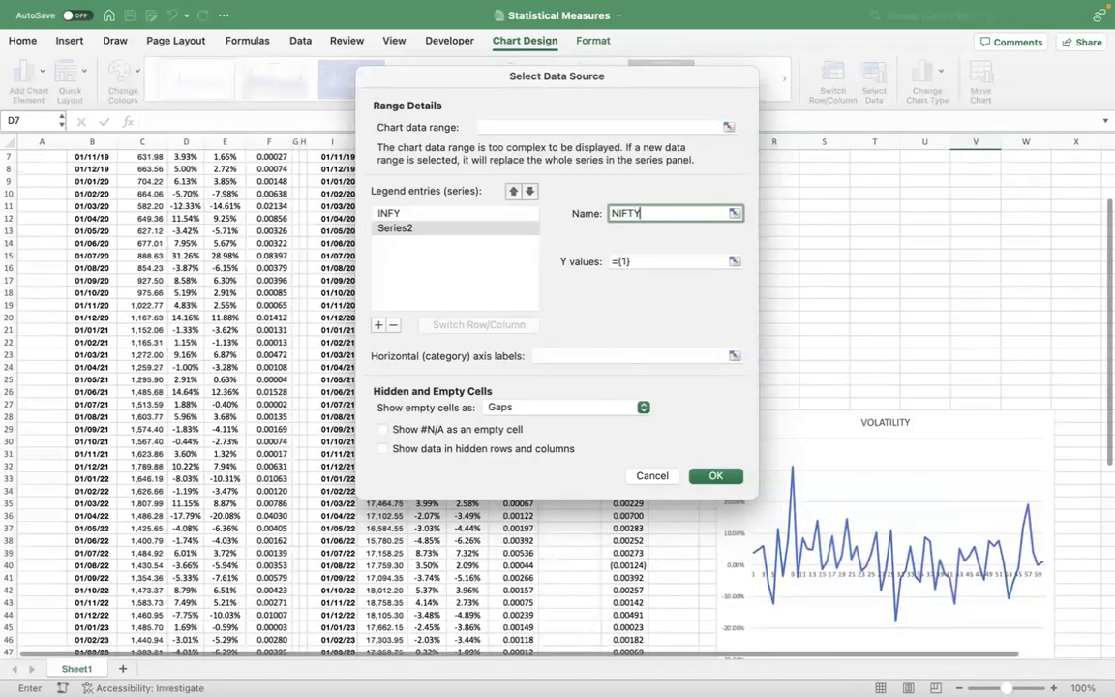
left_click(640, 262)
key("BackSpace")
key("BackSpace")
key("BackSpace")
key("BackSpace")
left_click_drag(578, 73, 975, 97)
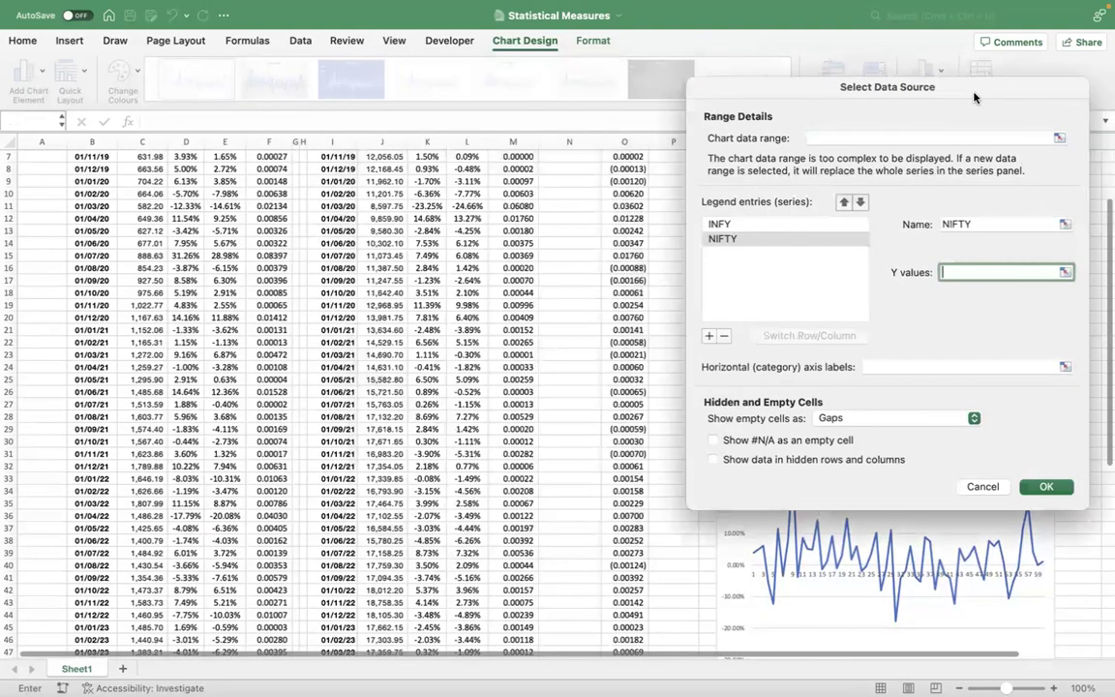
Set the NIFTY series' Y values to the NIFTY 50 returns in K7:K66 and apply the data source.
left_click(478, 246)
key("Up")
key("Up")
key("Up")
key("Up")
key("Up")
key("Up")
key("Up")
key("Up")
key("Up")
key("Up")
key("Down")
key("Left")
key("Down")
key("Down")
key("super+shift+Down")
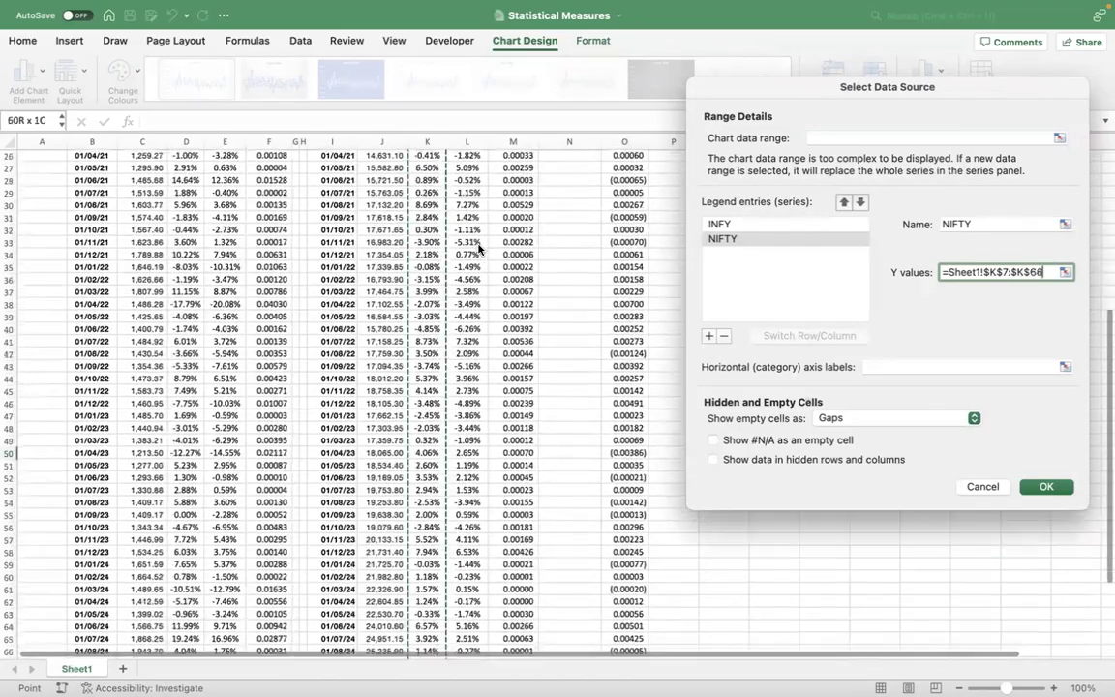
left_click(1046, 484)
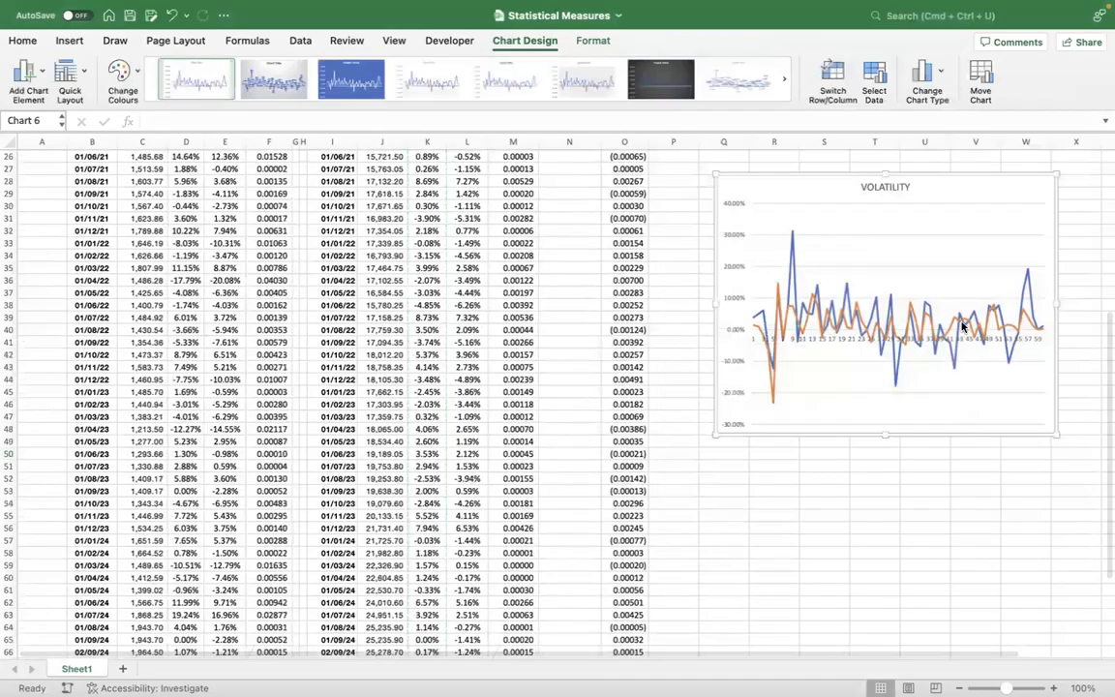
Enlarge the VOLATILITY chart to span about columns Q to AC and rows 16 to 64.
scroll(996, 567, "right", 6)
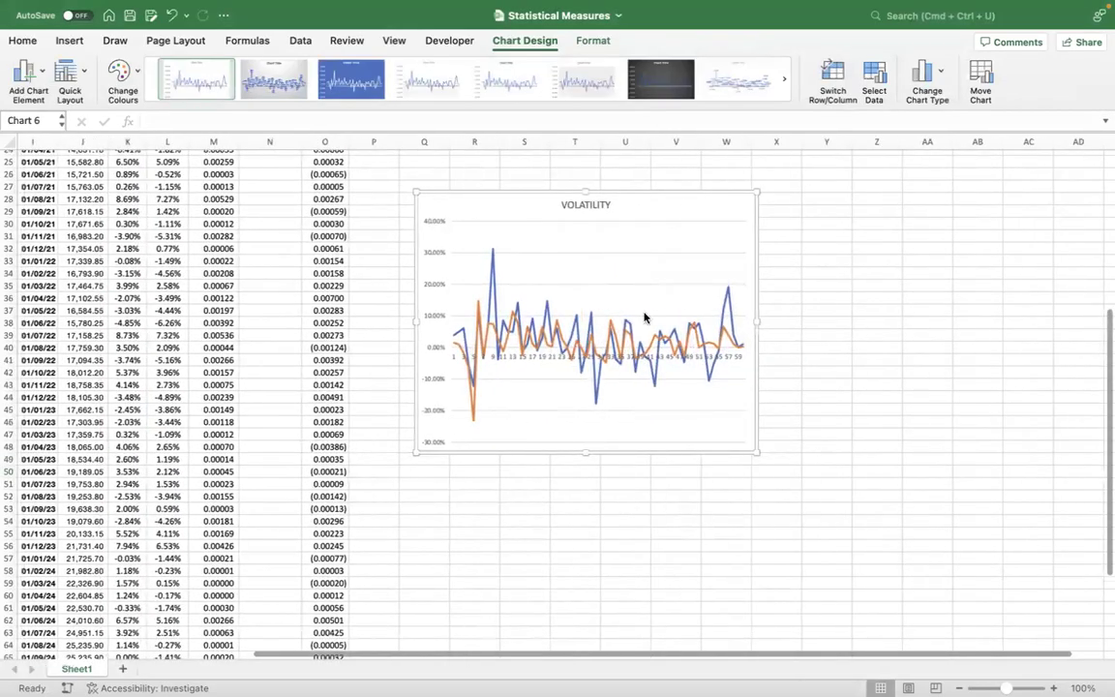
left_click_drag(758, 321, 1058, 332)
left_click_drag(733, 453, 745, 637)
scroll(754, 431, "up", 5)
left_click_drag(736, 317, 726, 180)
scroll(776, 391, "down", 5)
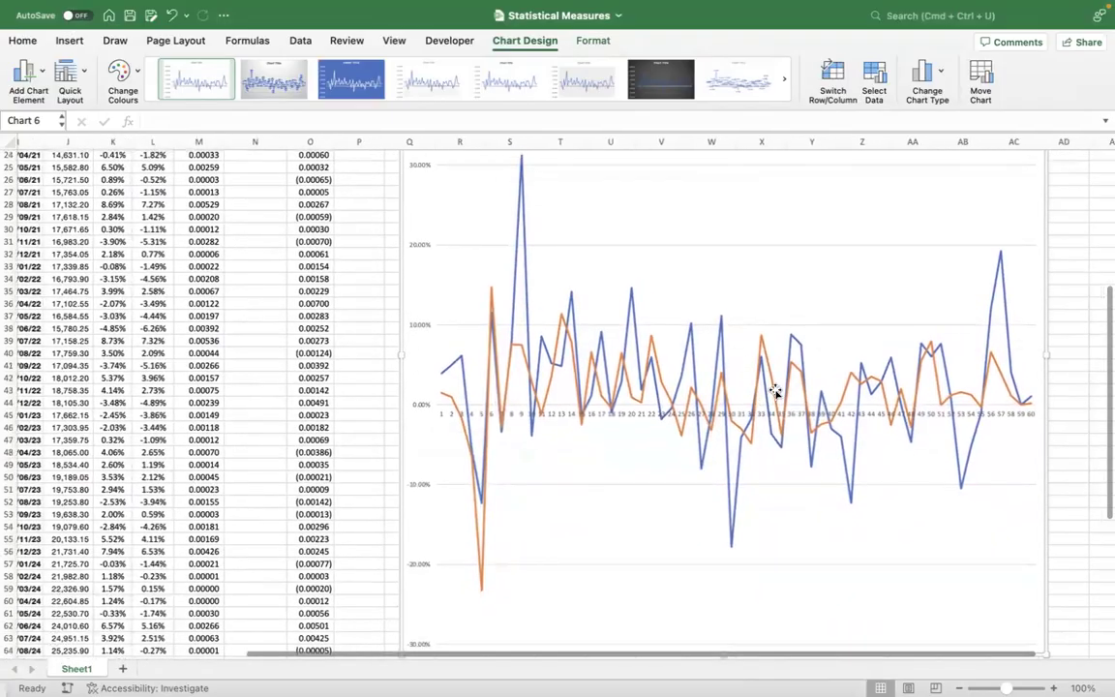
Add a legend at the top of the VOLATILITY chart.
scroll(729, 398, "up", 6)
scroll(729, 398, "right", 2)
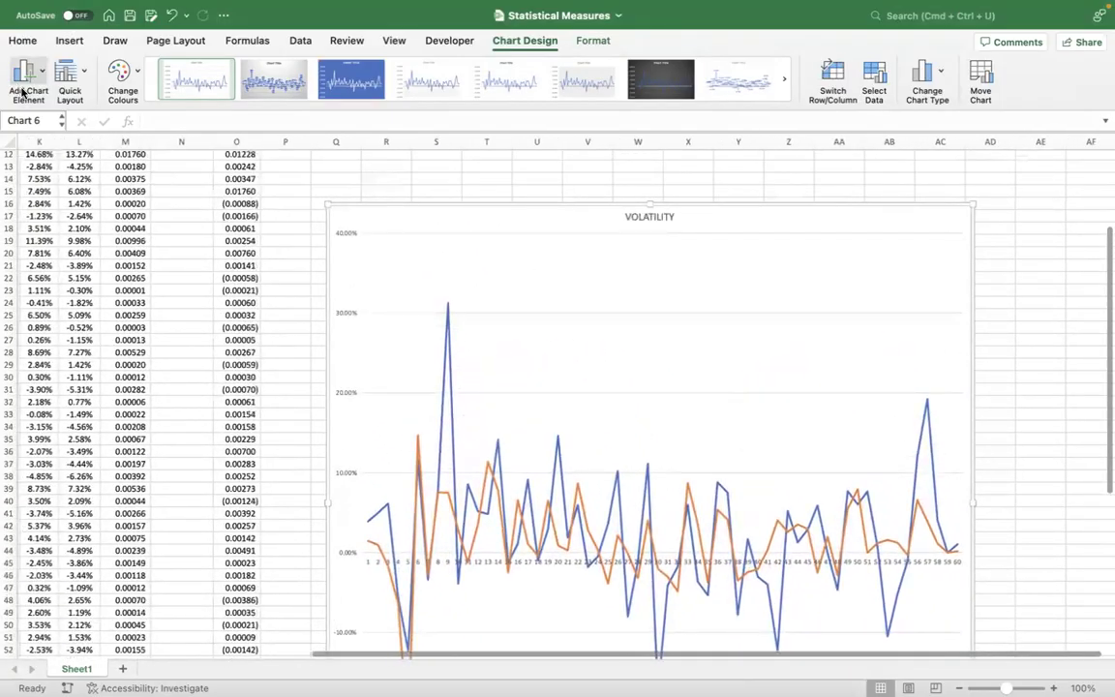
left_click(24, 92)
mouse_move(98, 256)
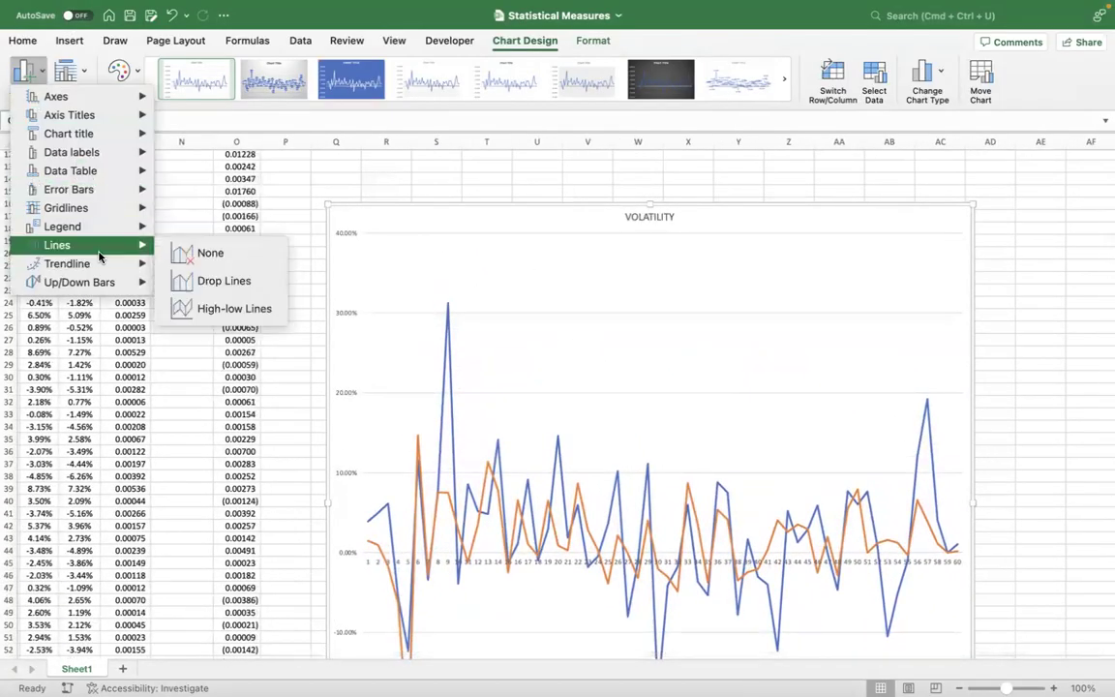
mouse_move(97, 226)
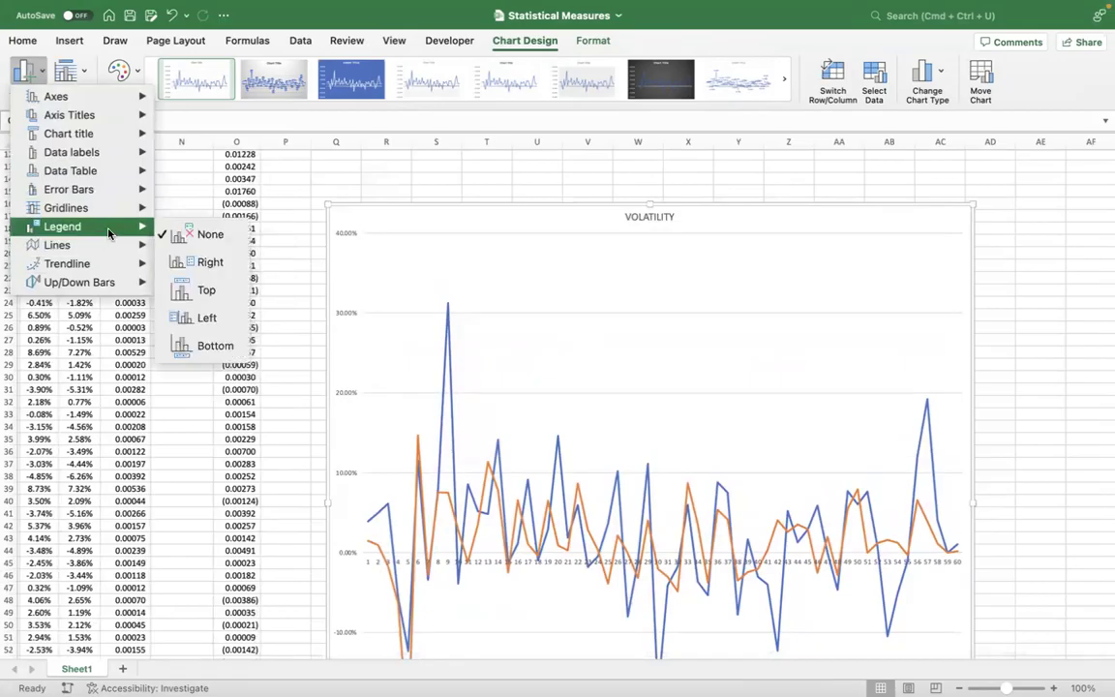
left_click(200, 291)
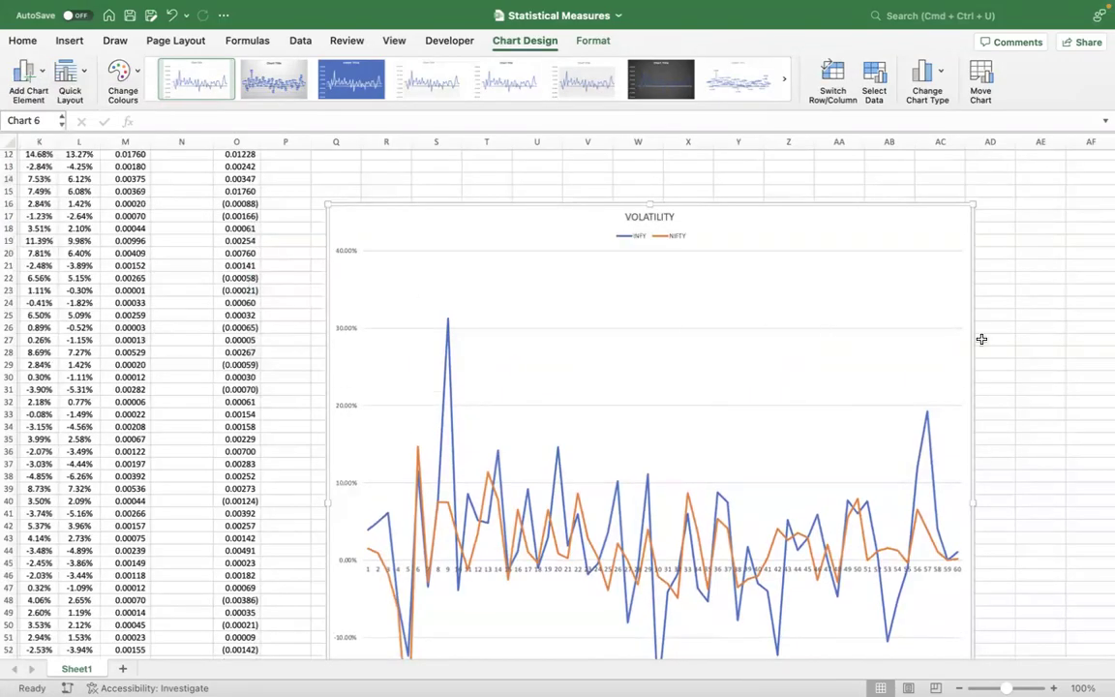
scroll(981, 339, "down", 3)
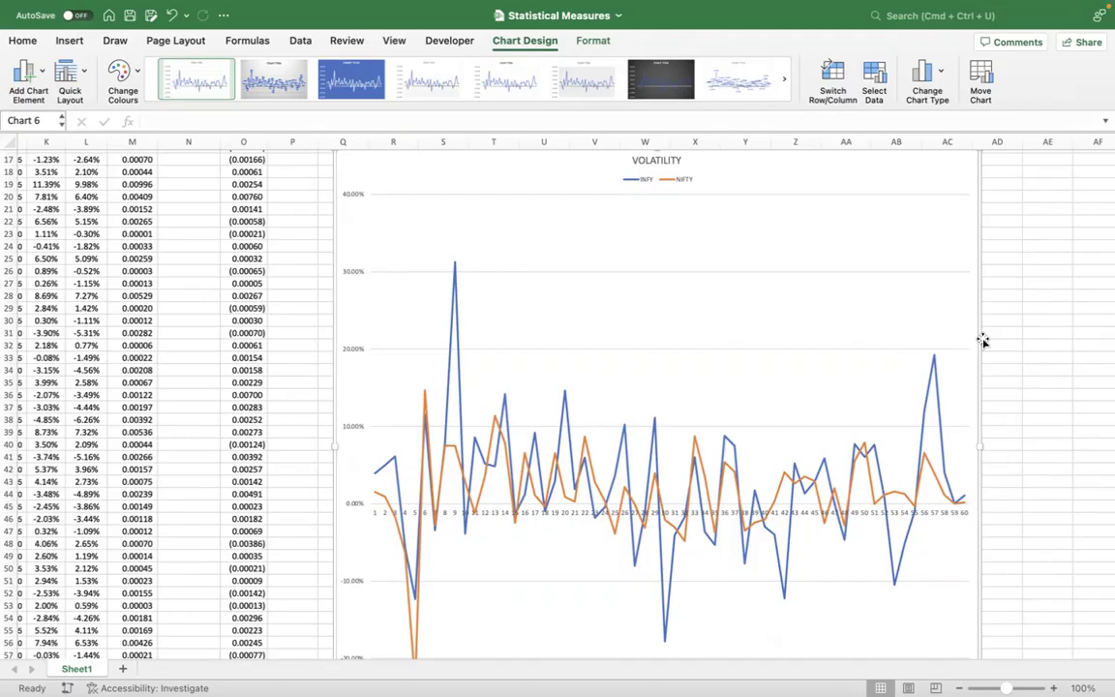
left_click(548, 85)
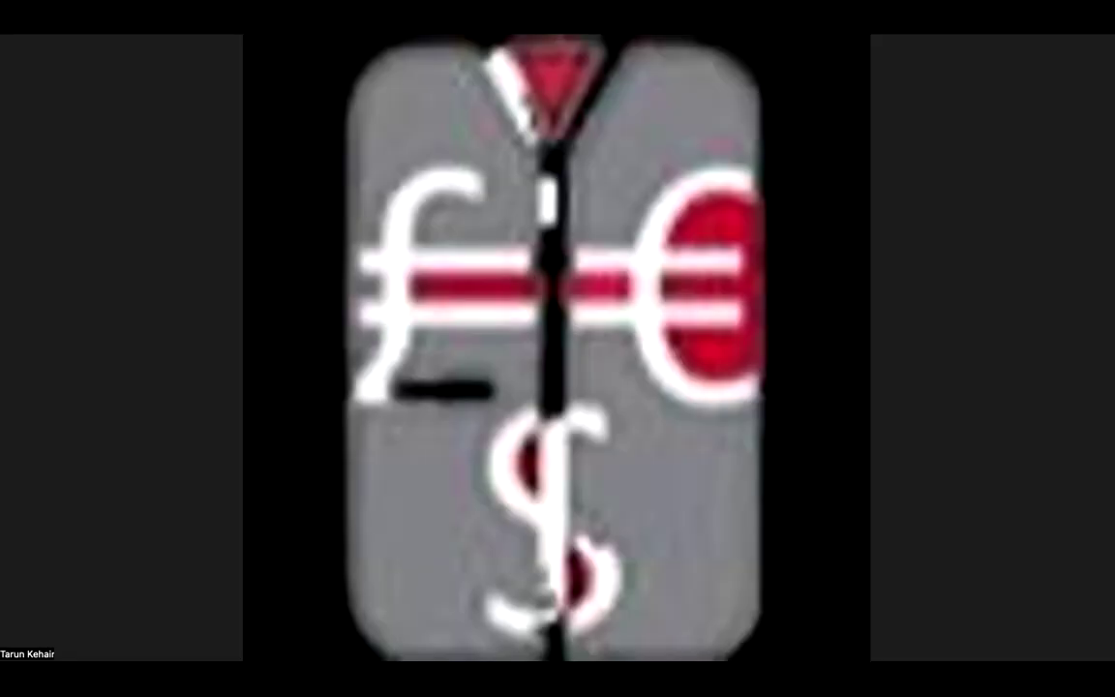